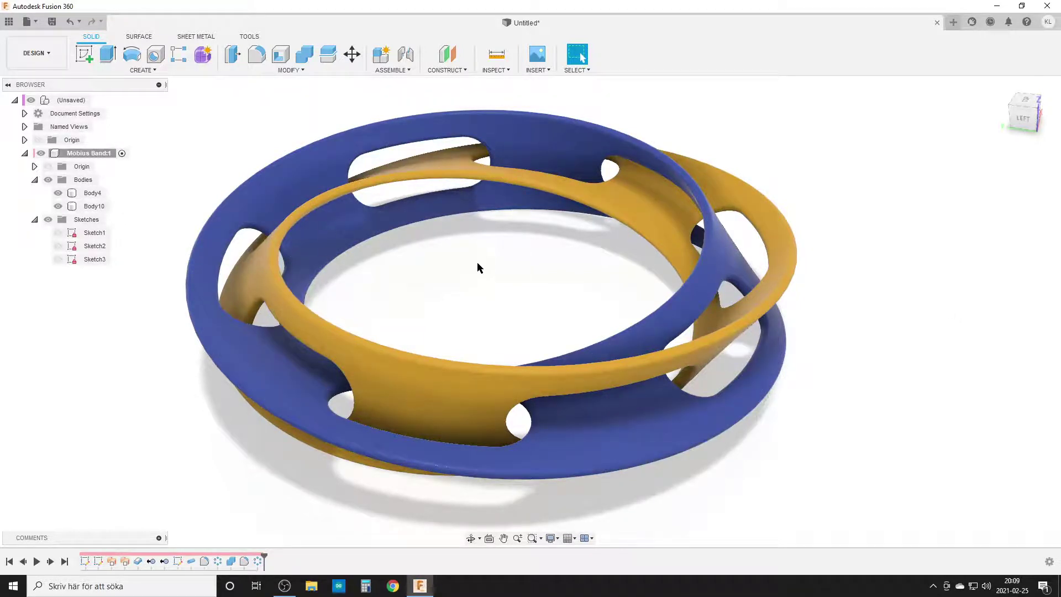
Examine the finished two-colour Möbius band model, checking its blue and yellow faces
{"action": "left_click", "coordinate": [344, 351]}
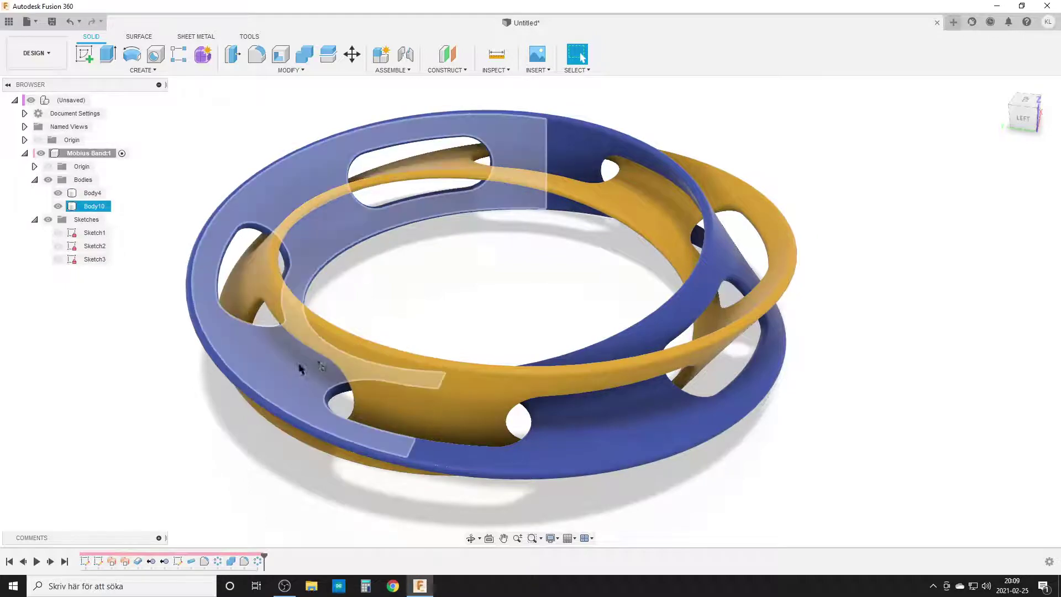
{"action": "left_click", "coordinate": [790, 354]}
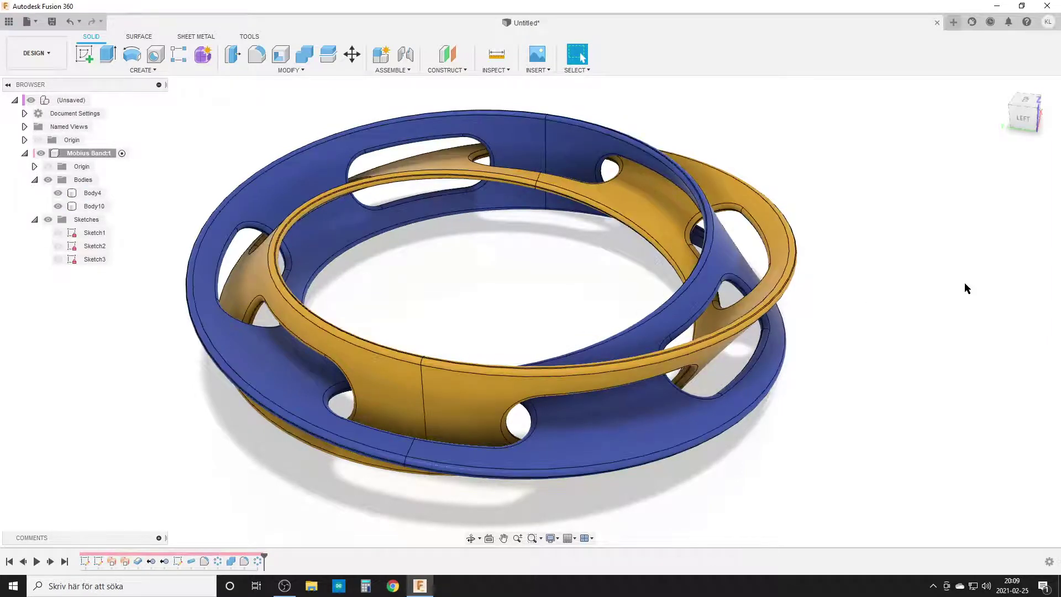
{"action": "middle_click_drag", "start_coordinate": [782, 416], "coordinate": [765, 429], "text": "shift"}
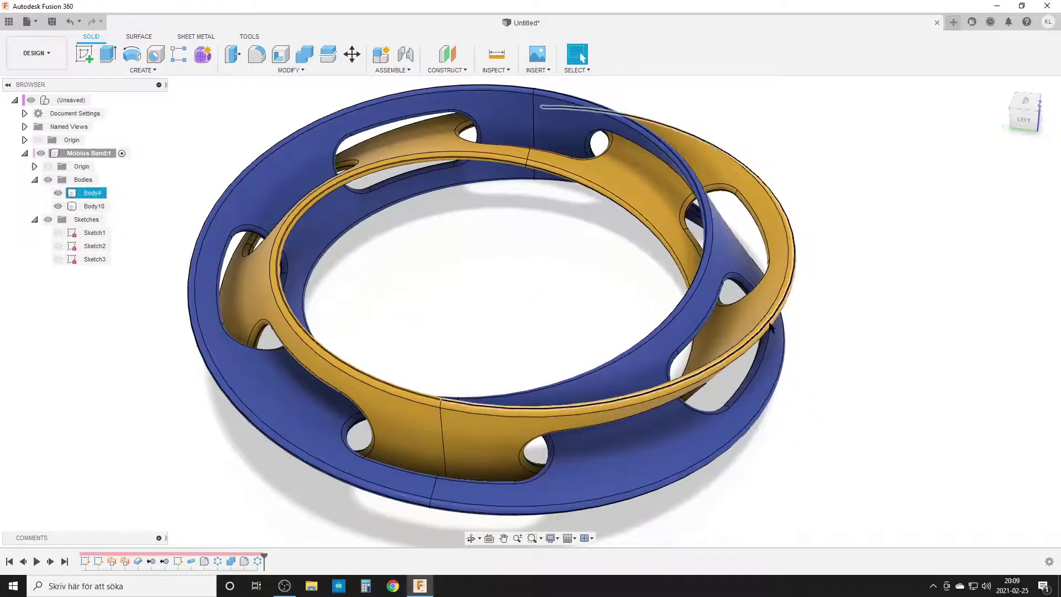
{"action": "scroll", "coordinate": [857, 351], "scroll_direction": "down", "scroll_amount": 2}
{"action": "middle_click_drag", "start_coordinate": [857, 345], "coordinate": [834, 346]}
{"action": "left_click", "coordinate": [639, 440]}
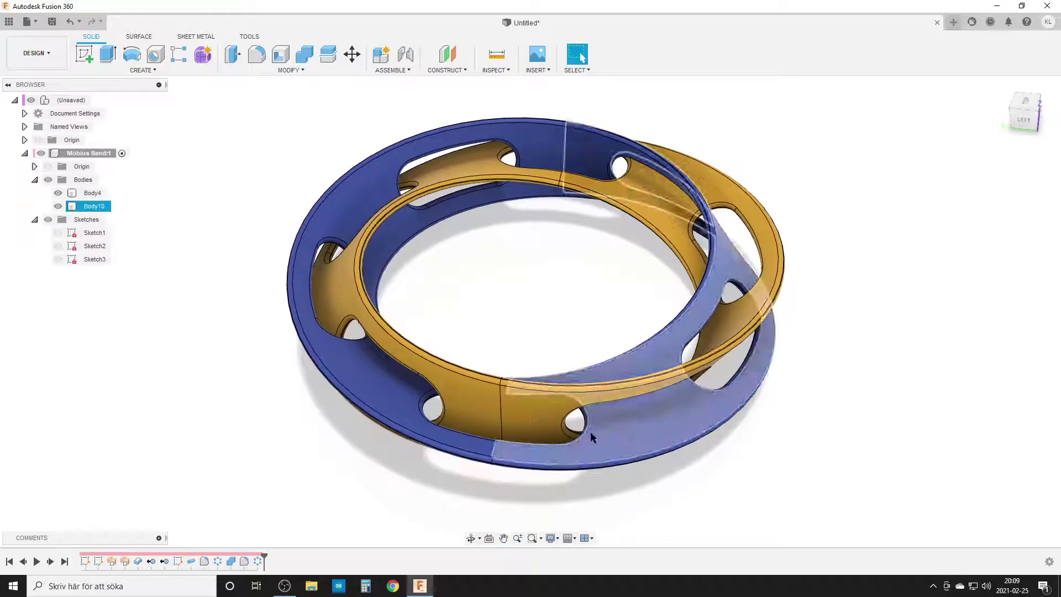
{"action": "left_click", "coordinate": [896, 284]}
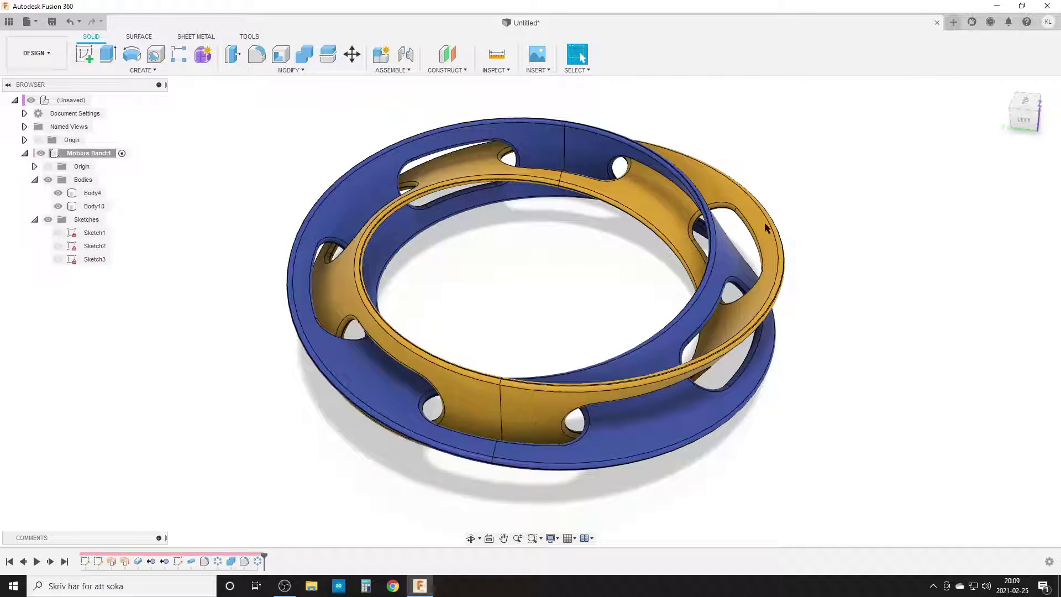
Create a new design with an internal component named Mobius Strip and expand that component's contents
{"action": "left_click", "coordinate": [952, 25]}
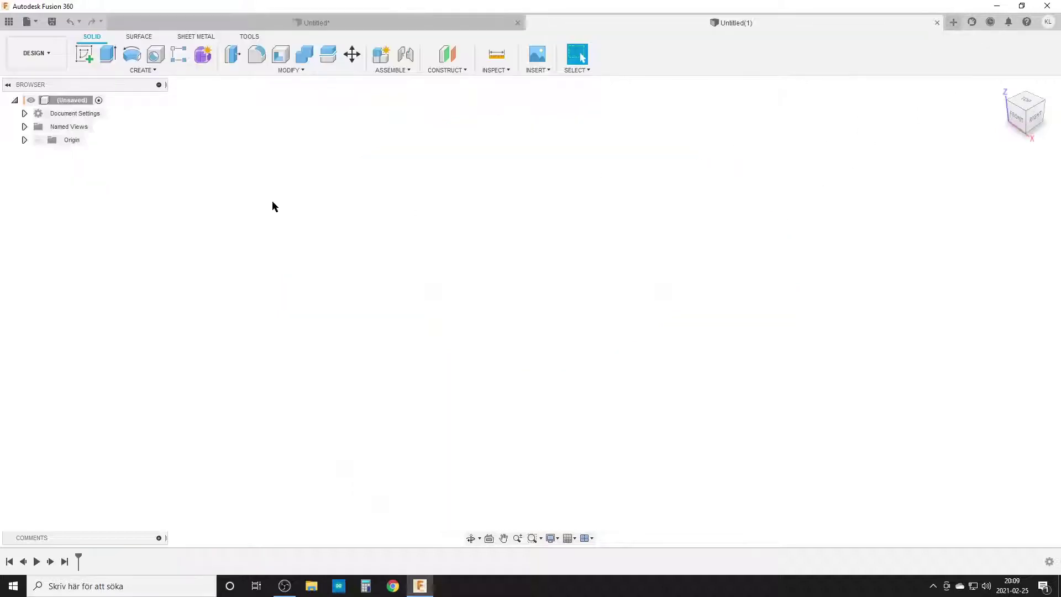
{"action": "right_click", "coordinate": [60, 102]}
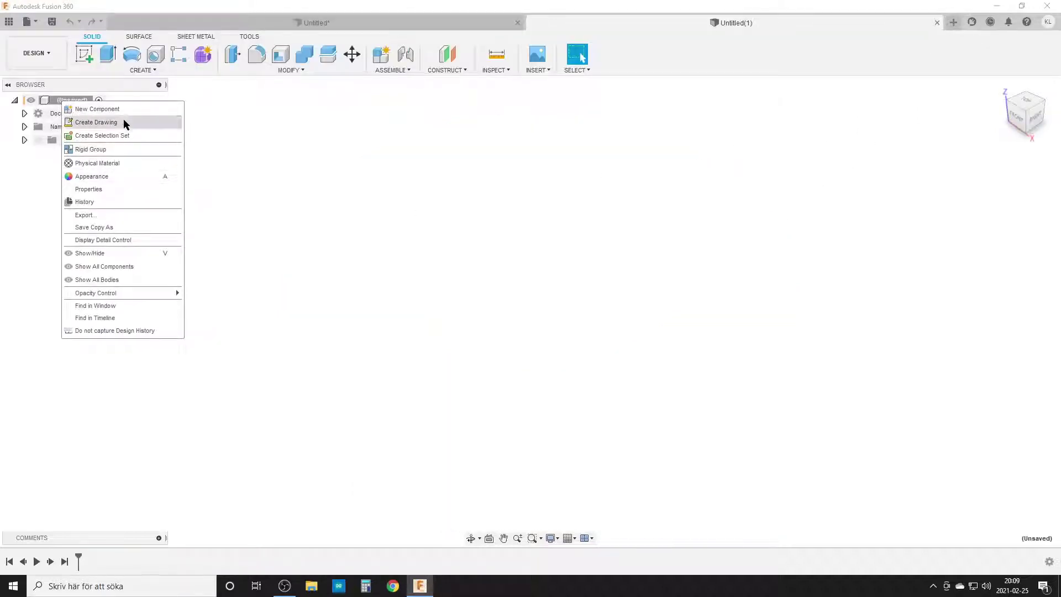
{"action": "left_click", "coordinate": [118, 110]}
{"action": "left_click_drag", "start_coordinate": [947, 216], "coordinate": [829, 208]}
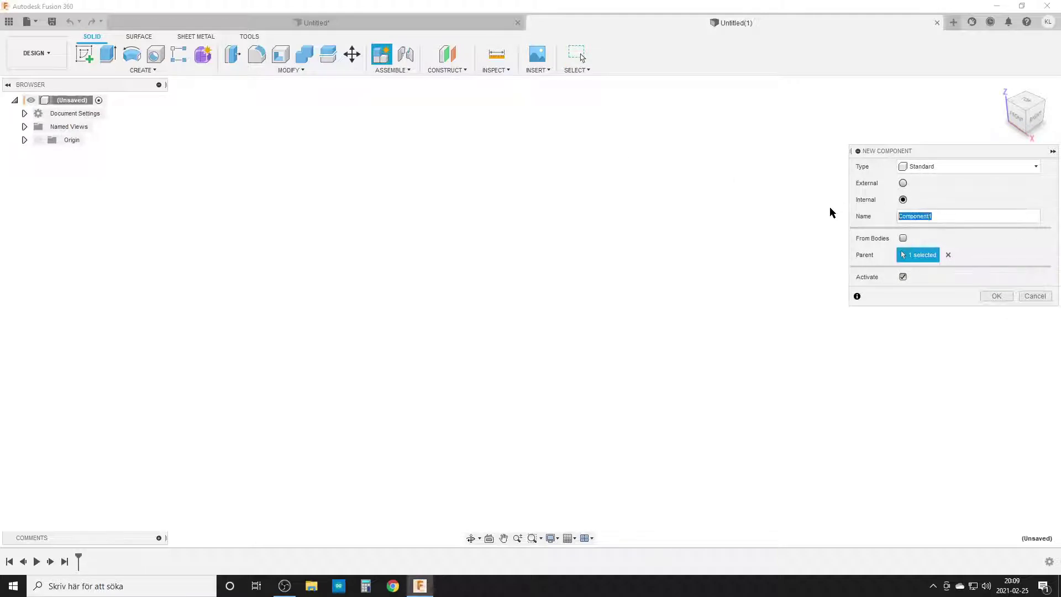
{"action": "type", "text": "Mobius Strip"}
{"action": "key", "text": "Return"}
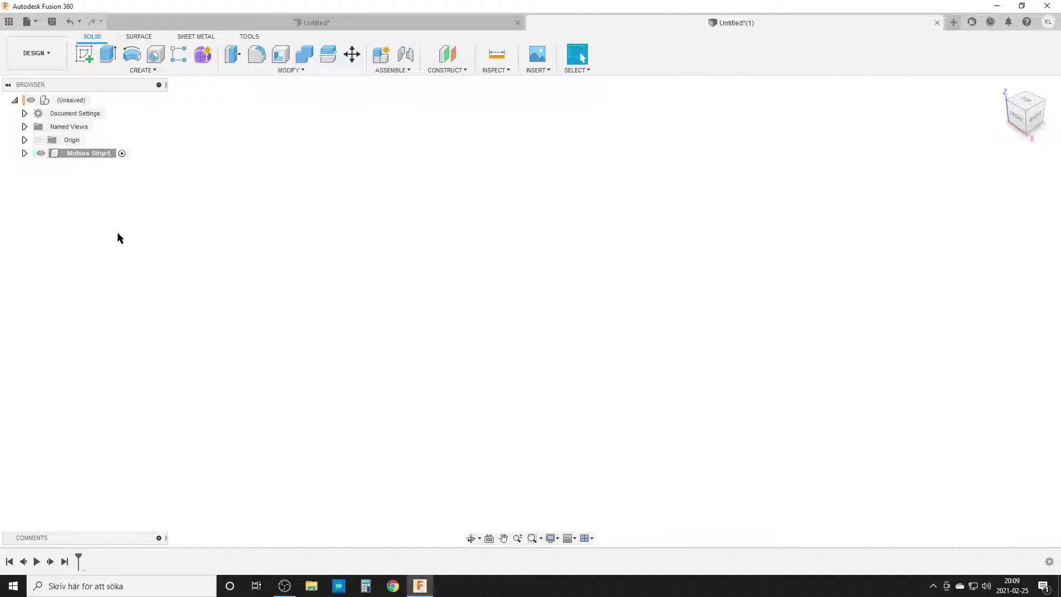
{"action": "left_click", "coordinate": [25, 153]}
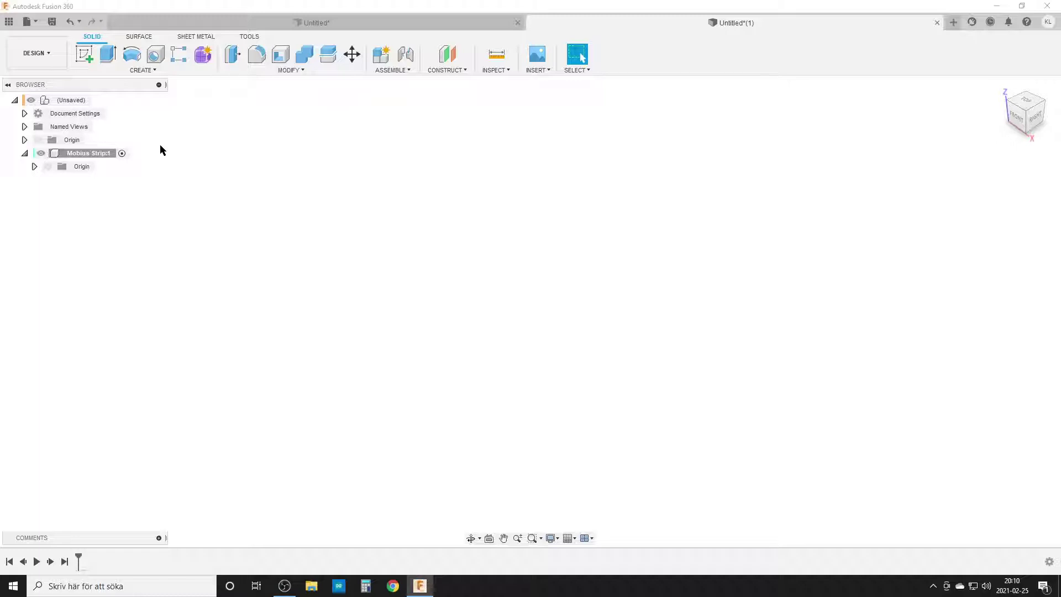
Sketch a circle with a 100 mm diameter centred on the origin on the horizontal XY plane, and finish the sketch
{"action": "left_click", "coordinate": [84, 54]}
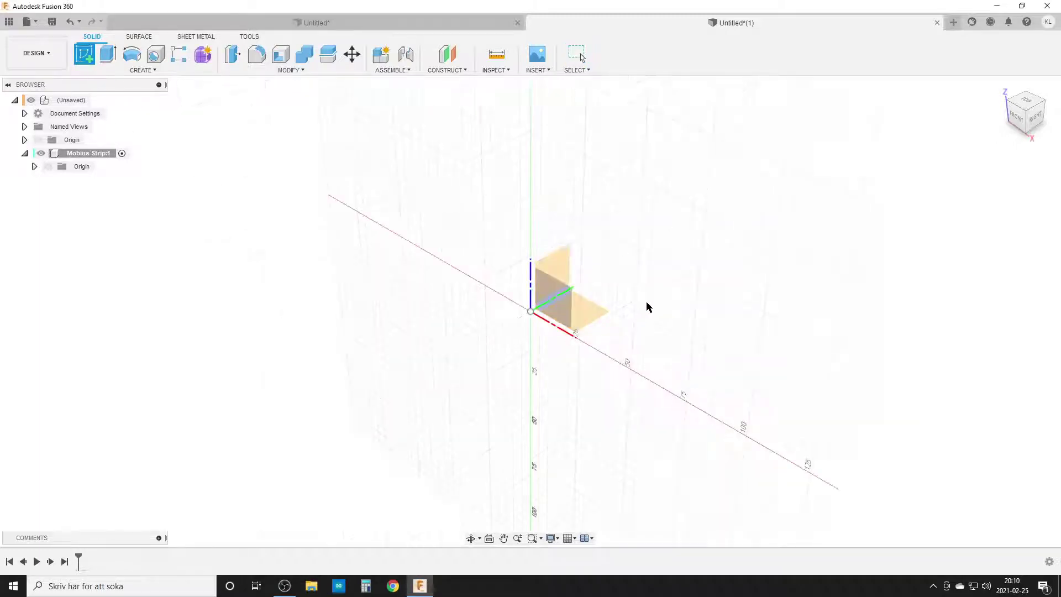
{"action": "left_click", "coordinate": [598, 318]}
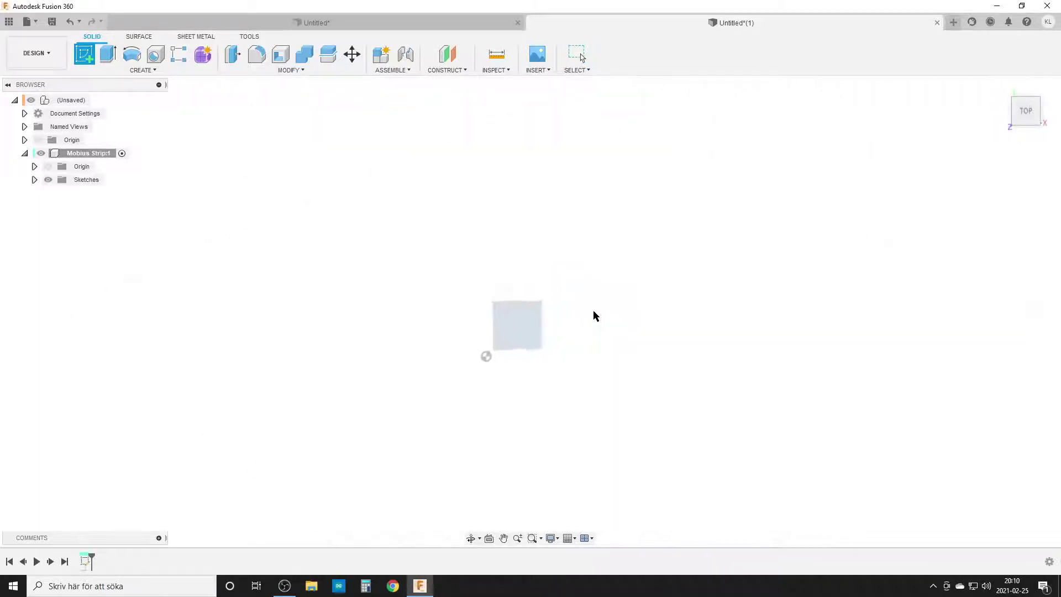
{"action": "key", "text": "c"}
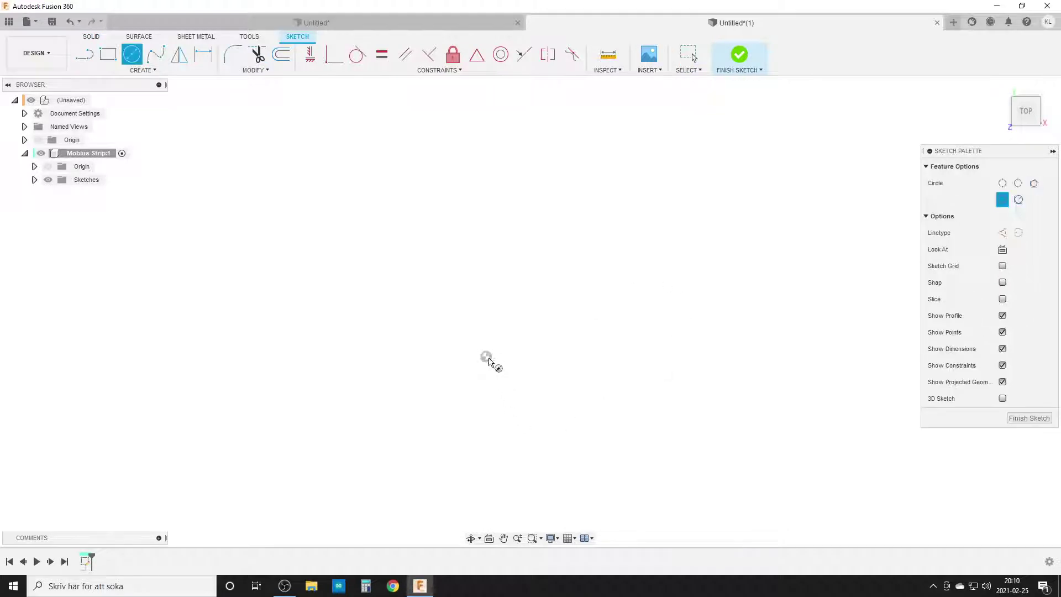
{"action": "left_click", "coordinate": [486, 357]}
{"action": "type", "text": "100"}
{"action": "key", "text": "Return"}
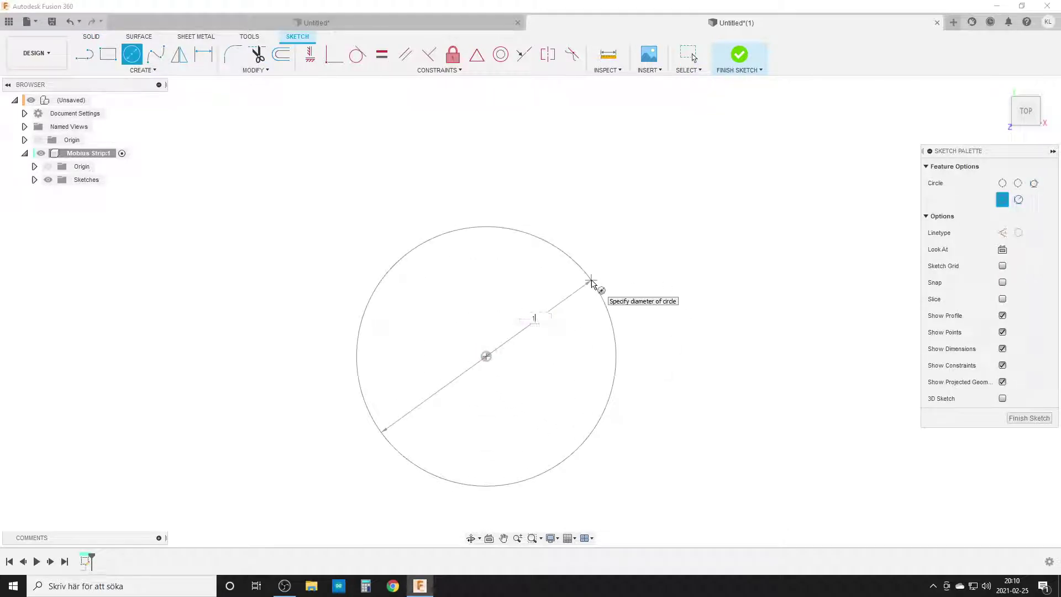
{"action": "key", "text": "Escape"}
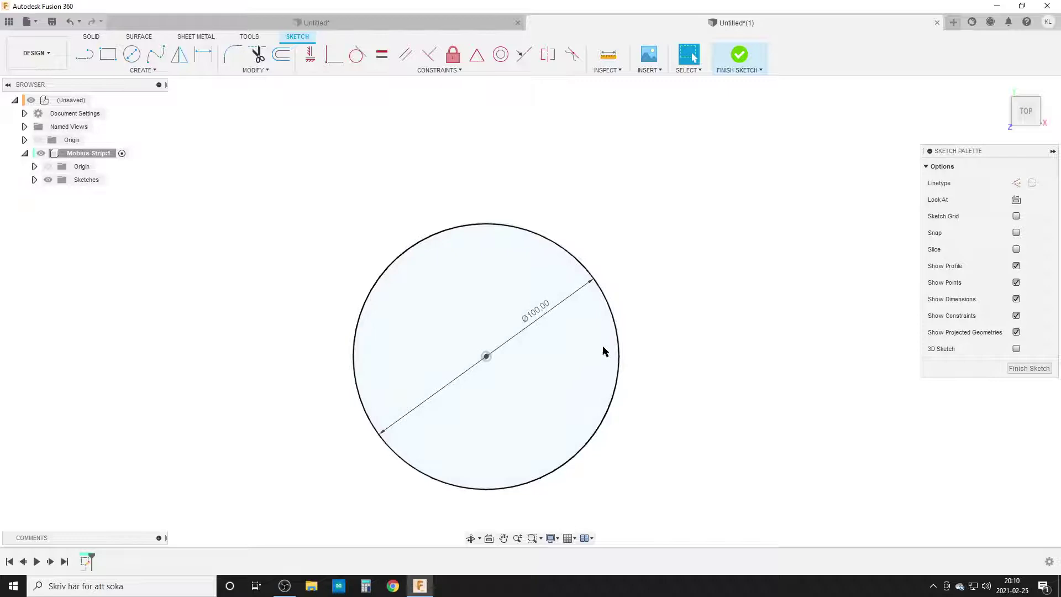
{"action": "left_click", "coordinate": [1039, 368]}
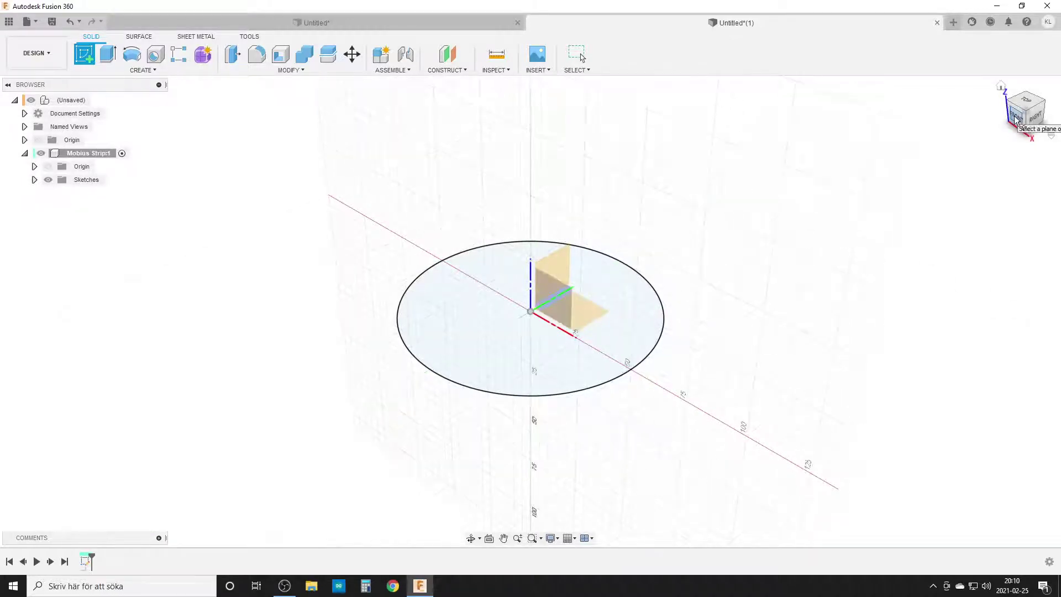
Start a sketch on the front XZ plane and project the circle into it with the projection link on
{"action": "left_click", "coordinate": [561, 293]}
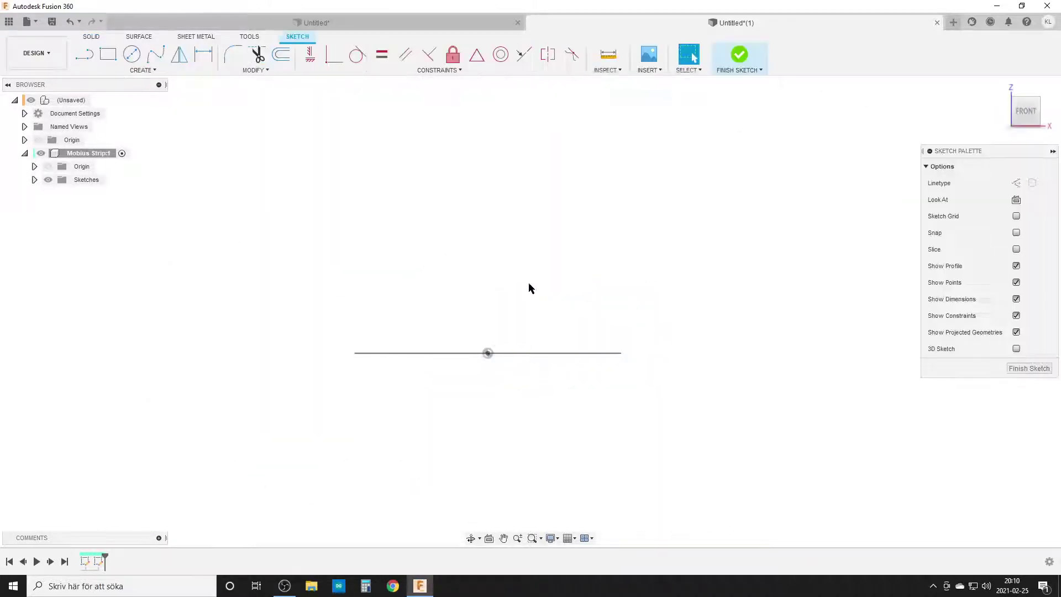
{"action": "key", "text": "p"}
{"action": "left_click", "coordinate": [433, 353]}
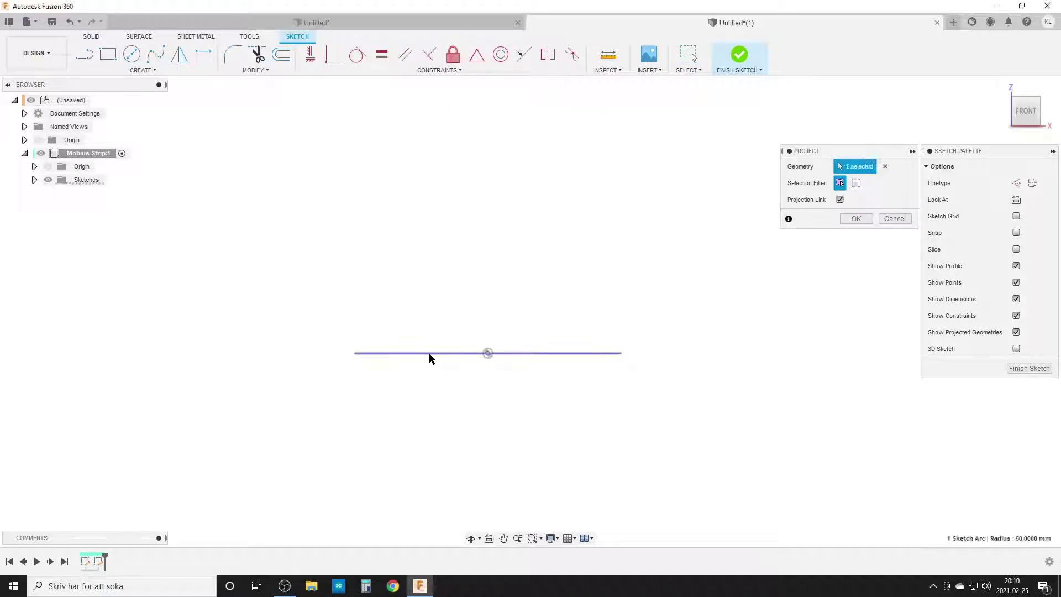
{"action": "left_click", "coordinate": [844, 219]}
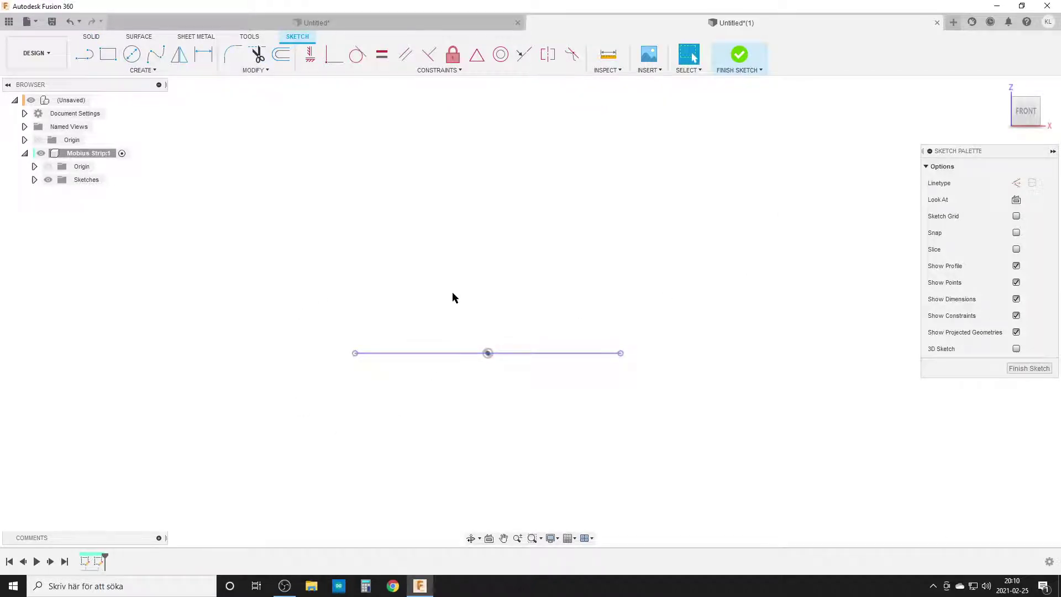
{"action": "left_click", "coordinate": [479, 412]}
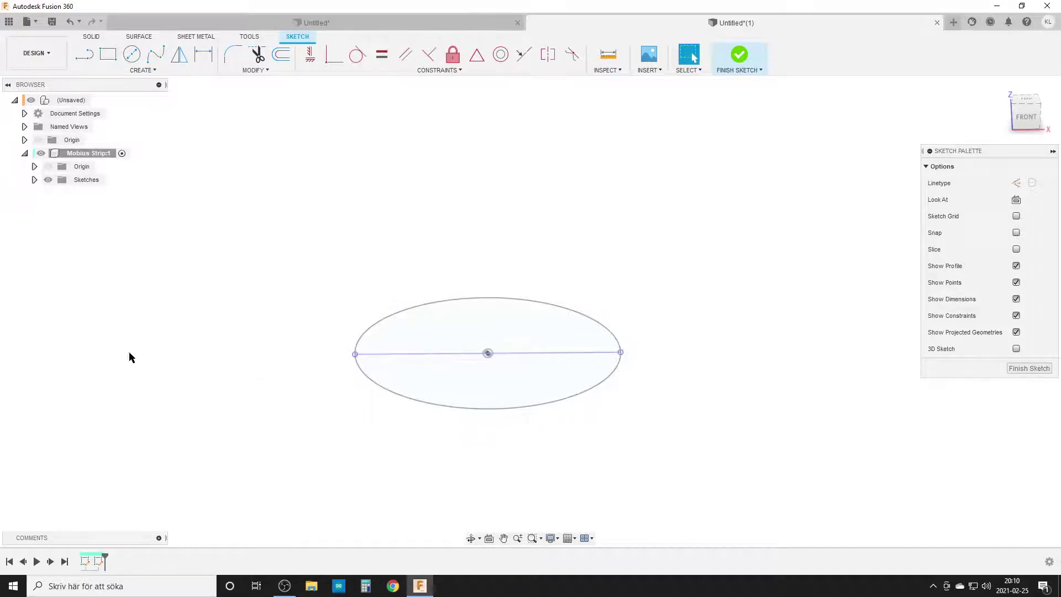
Hide the circle sketch and convert the projected line to construction geometry
{"action": "left_click", "coordinate": [34, 180]}
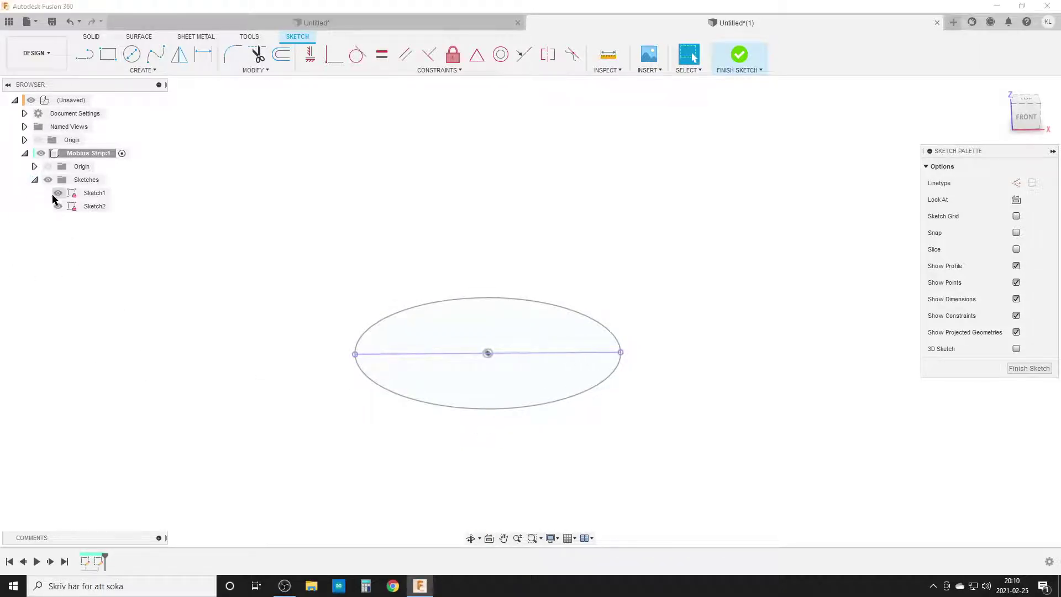
{"action": "left_click", "coordinate": [57, 193]}
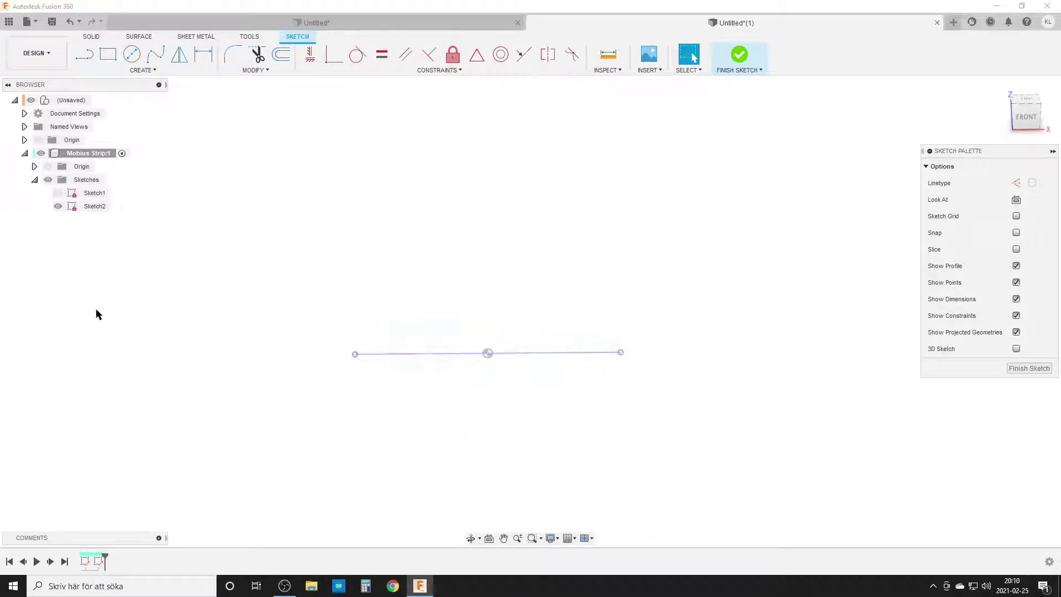
{"action": "left_click", "coordinate": [437, 354]}
{"action": "left_click", "coordinate": [1015, 184]}
Draw a vertical line about 36.6 mm long and constrain its midpoint to the left end of the projected line
{"action": "key", "text": "l"}
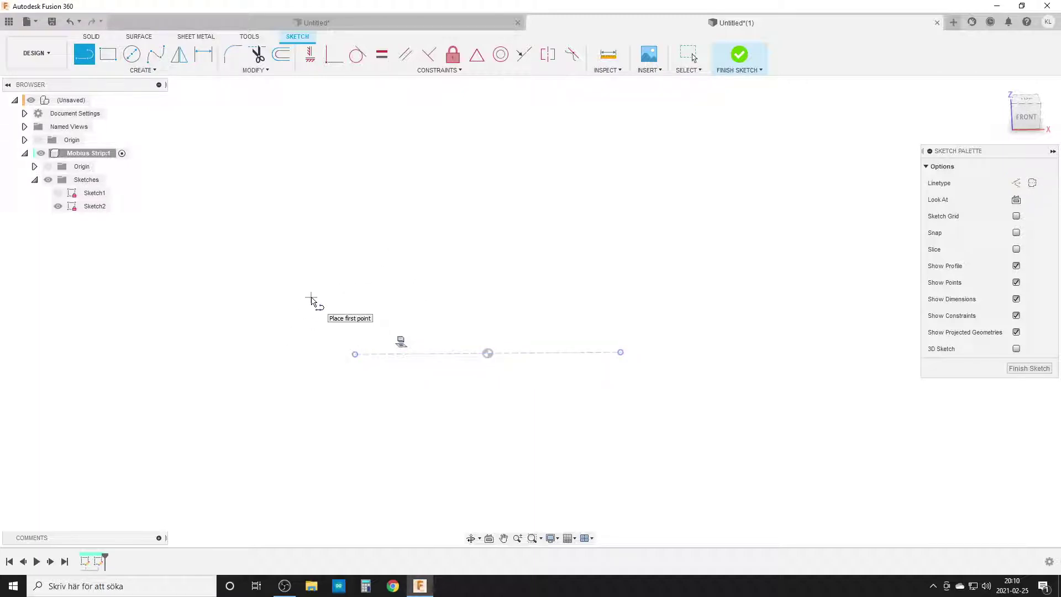
{"action": "left_click", "coordinate": [311, 297]}
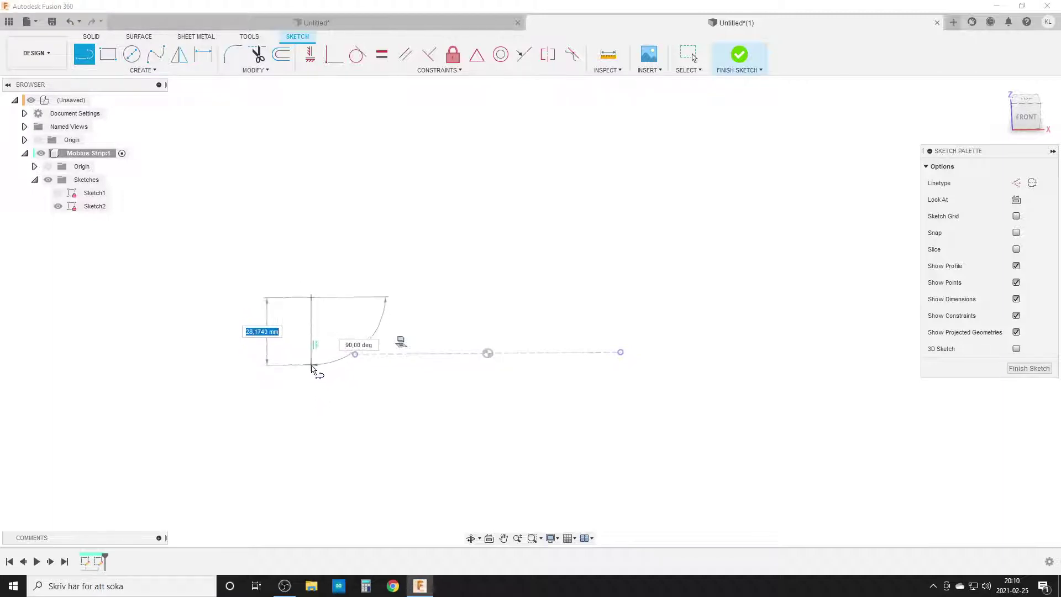
{"action": "left_click", "coordinate": [312, 387]}
{"action": "key", "text": "Escape"}
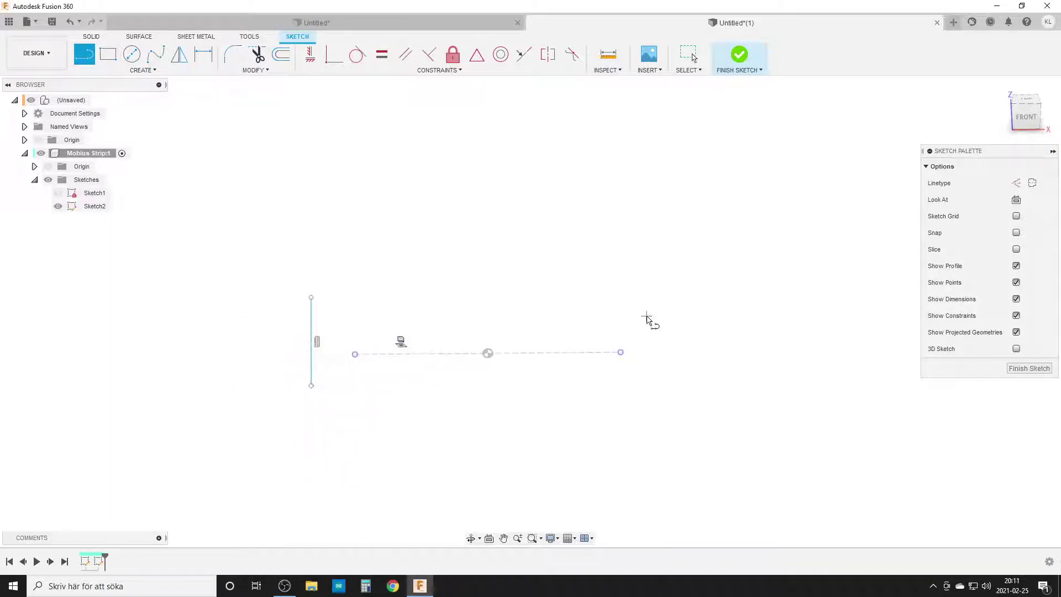
{"action": "left_click", "coordinate": [477, 55]}
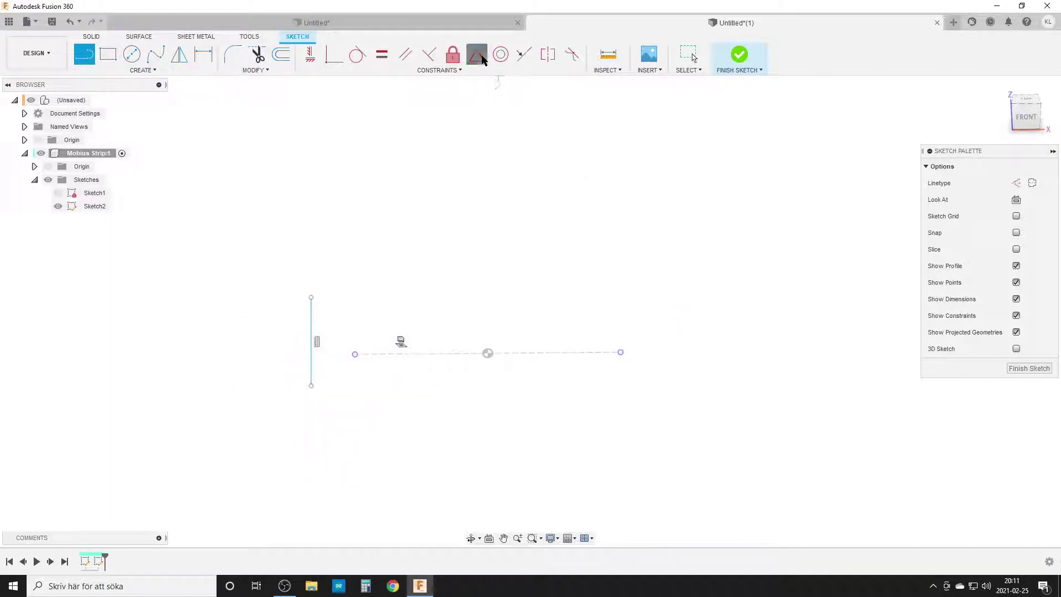
{"action": "left_click", "coordinate": [313, 345]}
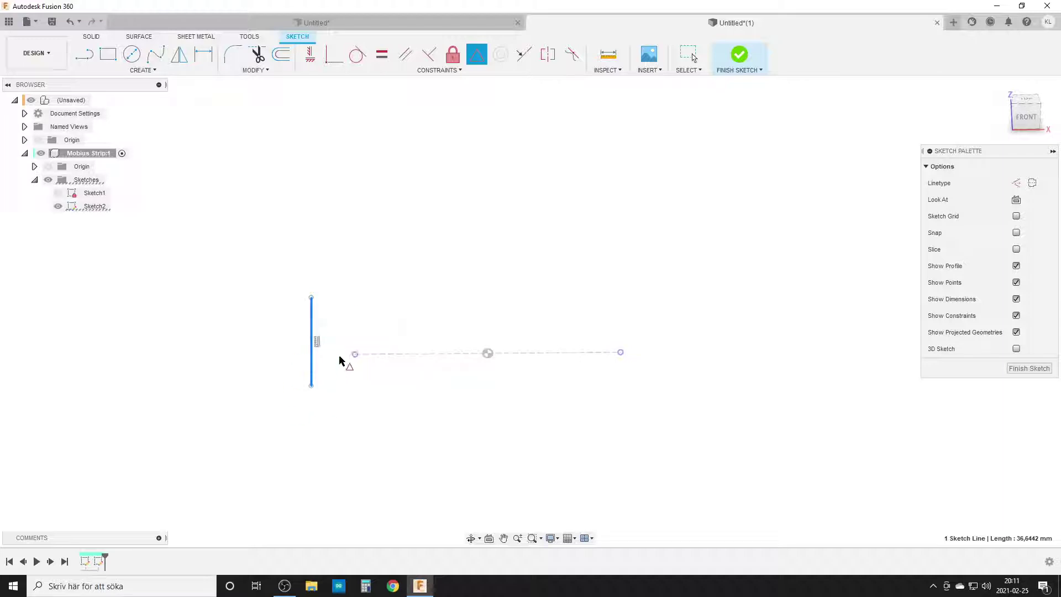
{"action": "left_click", "coordinate": [355, 354]}
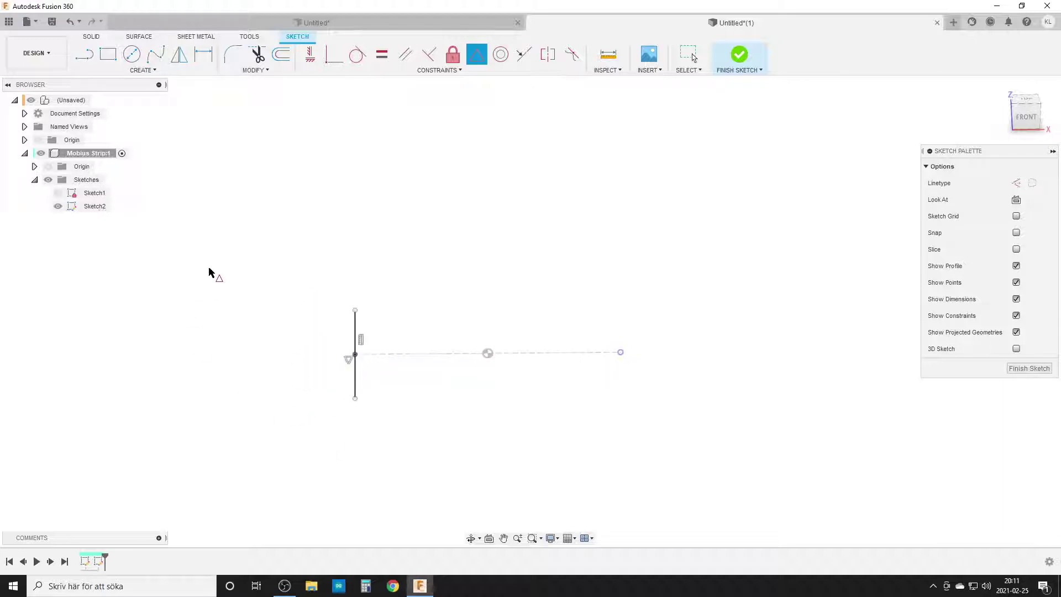
Dimension the vertical line to 25 mm, place the dimension beside it, and finish the sketch
{"action": "key", "text": "d"}
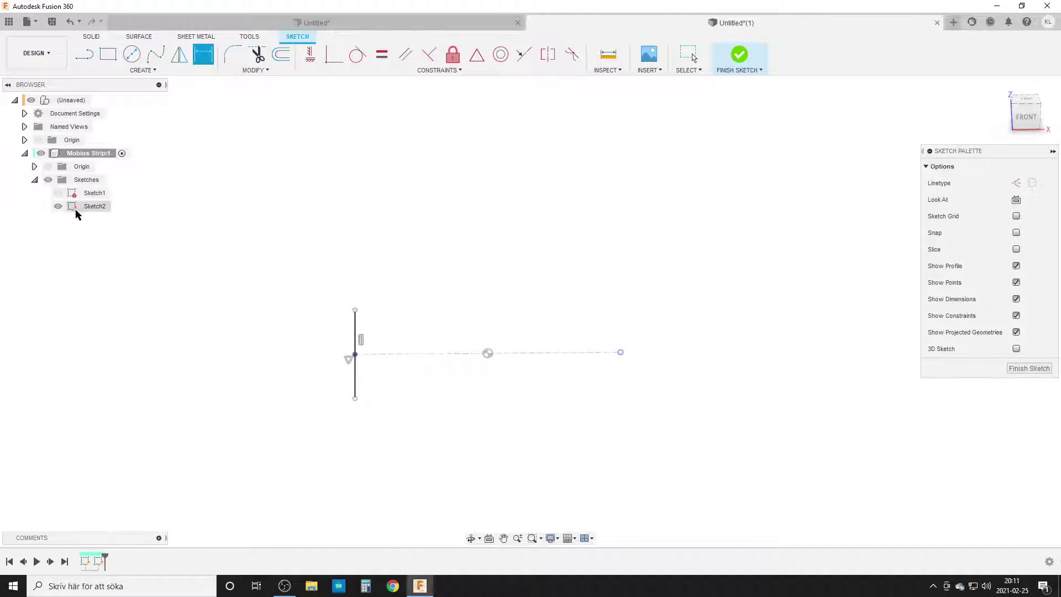
{"action": "left_click", "coordinate": [354, 333]}
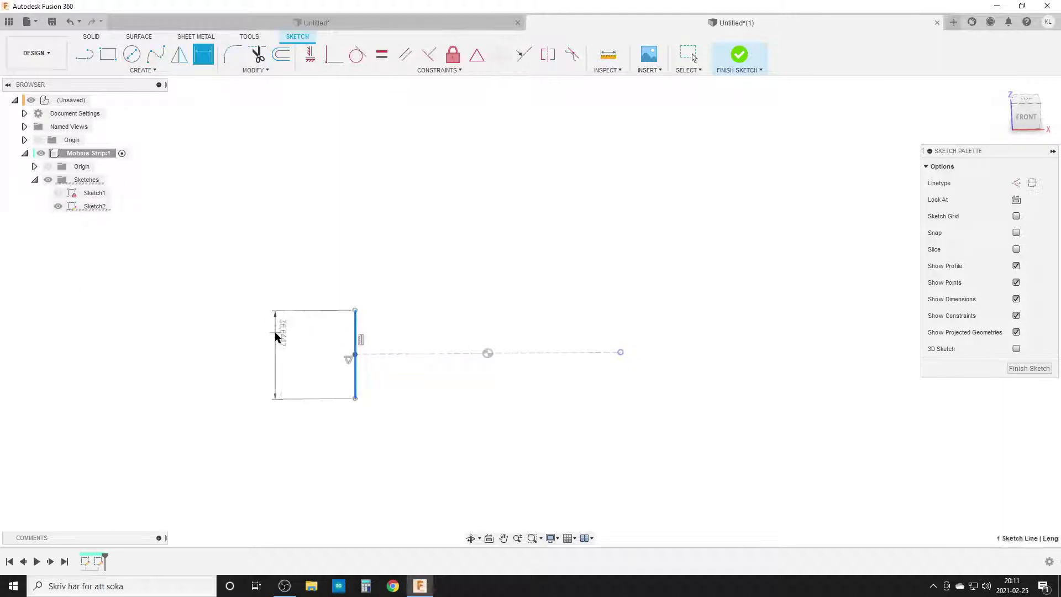
{"action": "left_click", "coordinate": [276, 335]}
{"action": "type", "text": "25"}
{"action": "key", "text": "Return"}
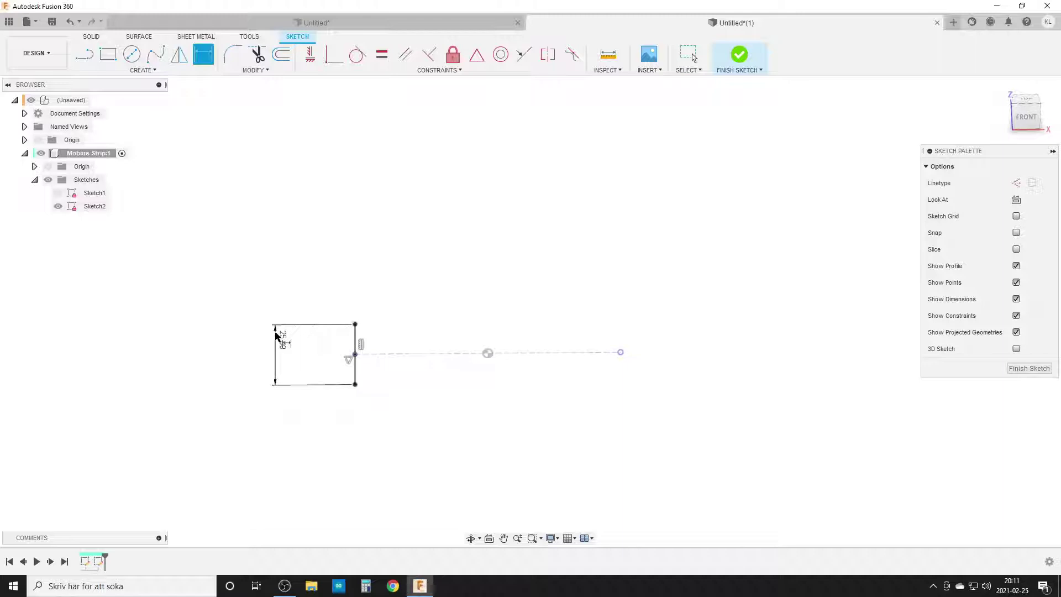
{"action": "left_click_drag", "start_coordinate": [281, 341], "coordinate": [274, 354]}
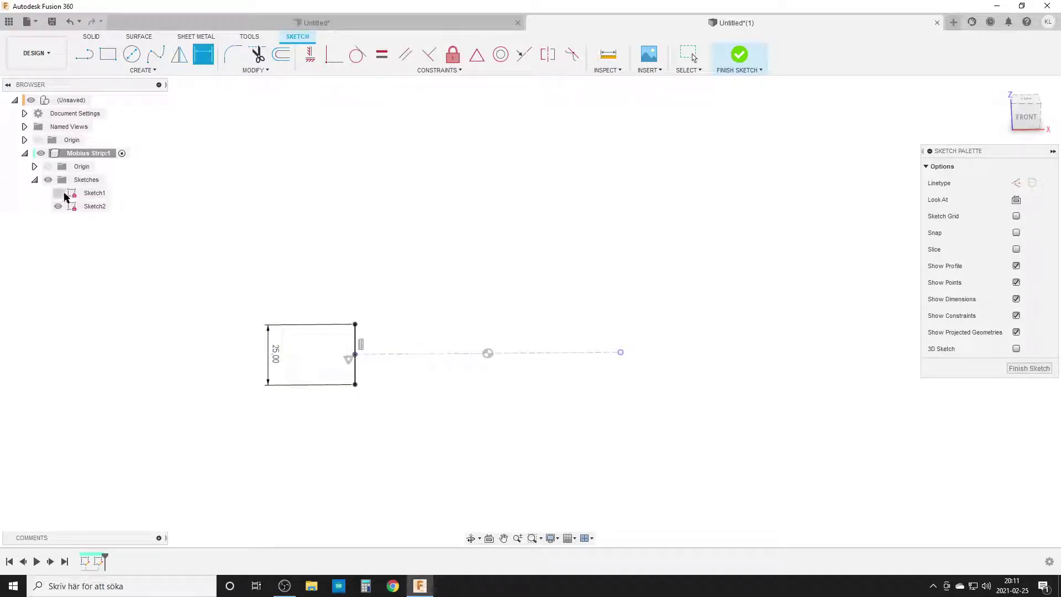
{"action": "left_click", "coordinate": [1029, 368]}
Show the circle sketch and set up a surface Sweep with the vertical line as profile and the circle as path
{"action": "left_click", "coordinate": [58, 193]}
{"action": "middle_click_drag", "start_coordinate": [436, 377], "coordinate": [396, 386], "text": "shift"}
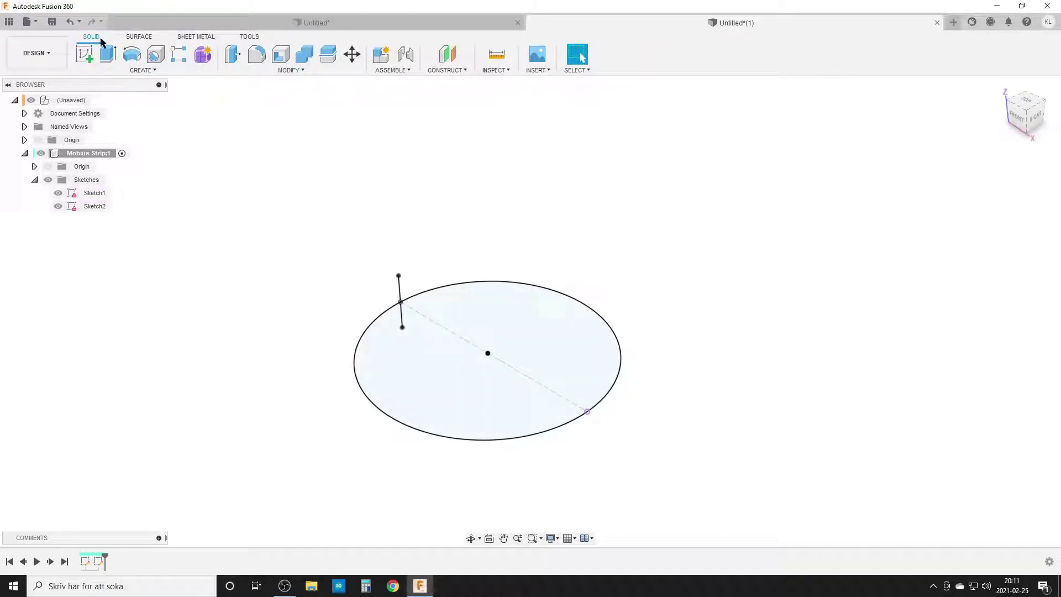
{"action": "left_click", "coordinate": [138, 37]}
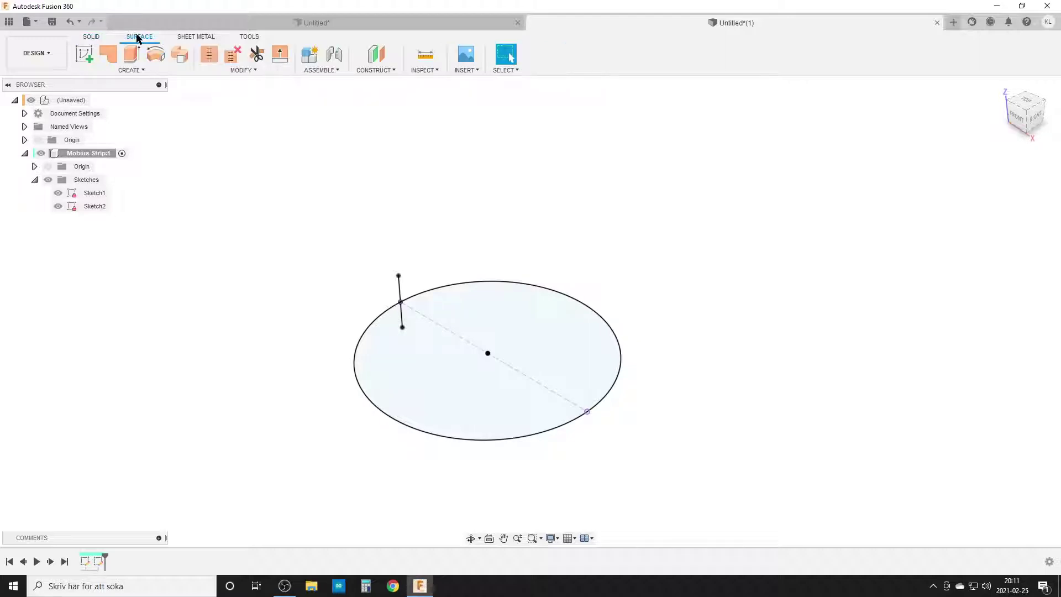
{"action": "left_click", "coordinate": [181, 55]}
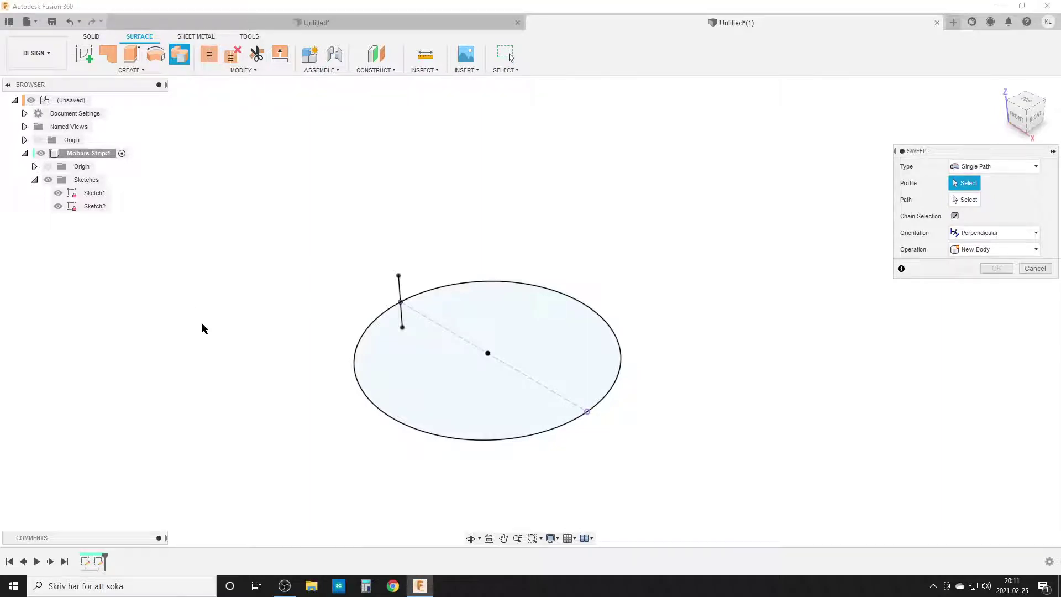
{"action": "left_click", "coordinate": [402, 306]}
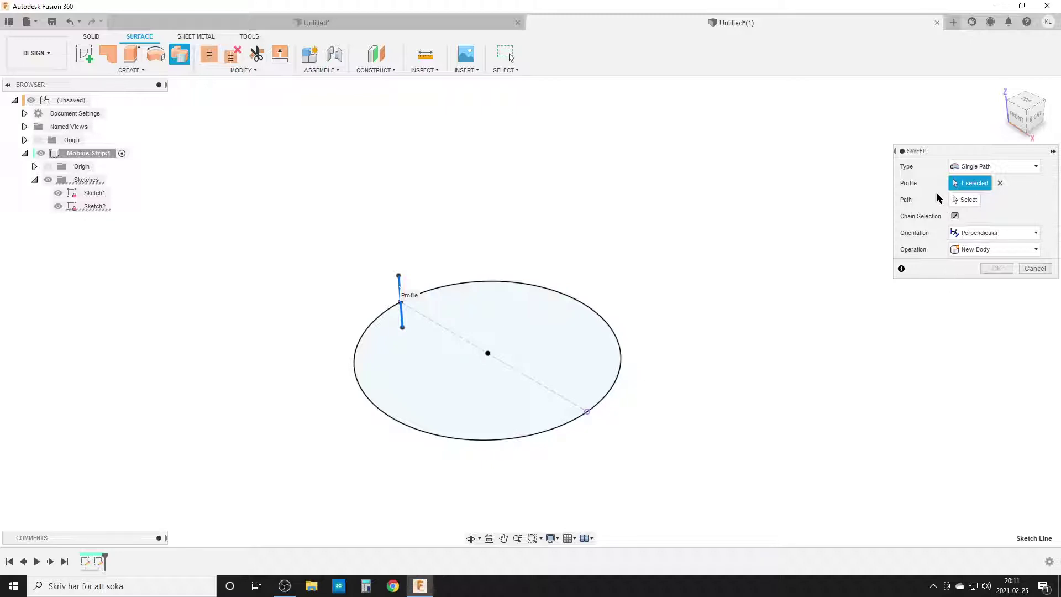
{"action": "left_click", "coordinate": [964, 199]}
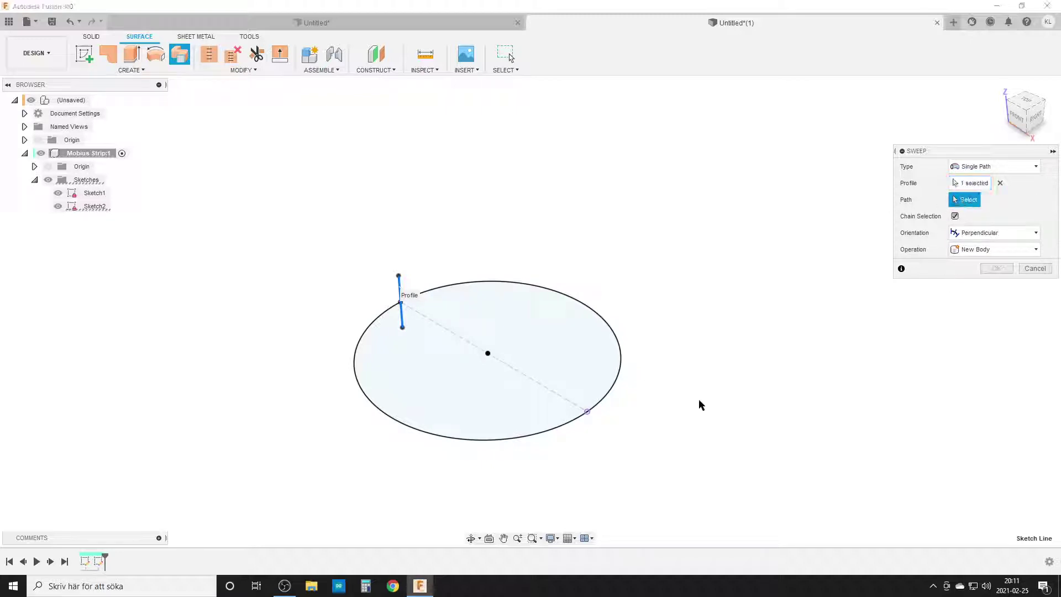
{"action": "left_click", "coordinate": [612, 388]}
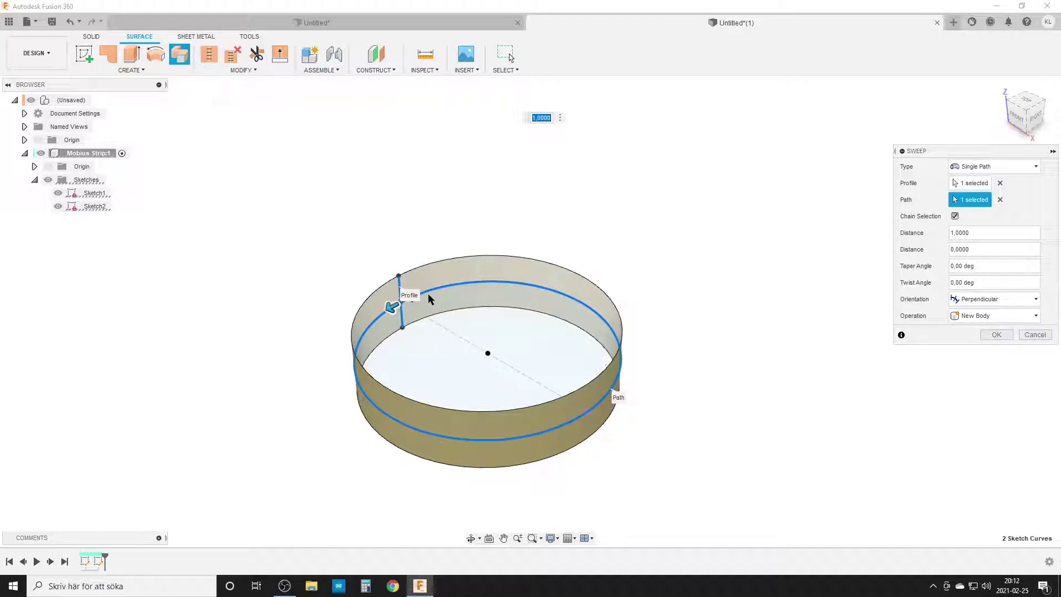
Try a 180° twist angle on the sweep with its distance pulled back to 0.9939, and examine the gap between the ends
{"action": "left_click", "coordinate": [987, 282]}
{"action": "type", "text": "180"}
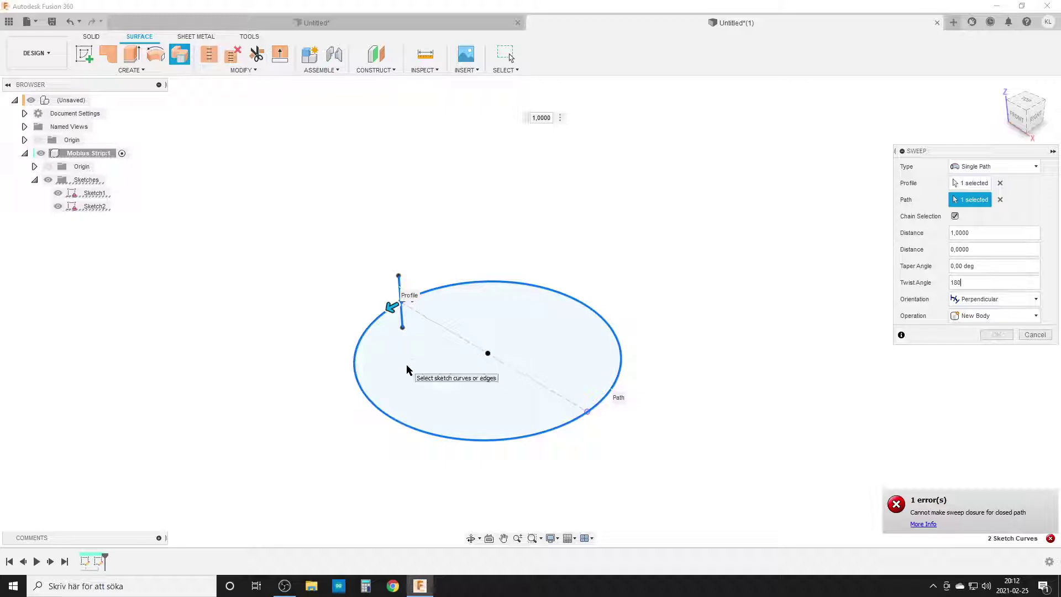
{"action": "scroll", "coordinate": [406, 369], "scroll_direction": "up", "scroll_amount": 3}
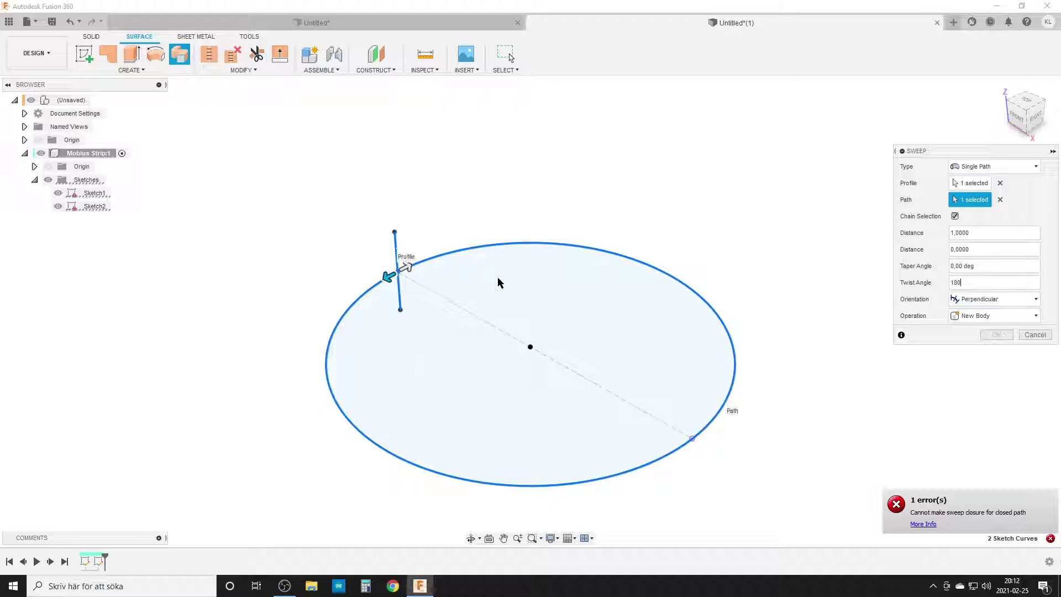
{"action": "left_click_drag", "start_coordinate": [390, 275], "coordinate": [392, 274]}
{"action": "middle_click_drag", "start_coordinate": [506, 410], "coordinate": [442, 285], "text": "shift"}
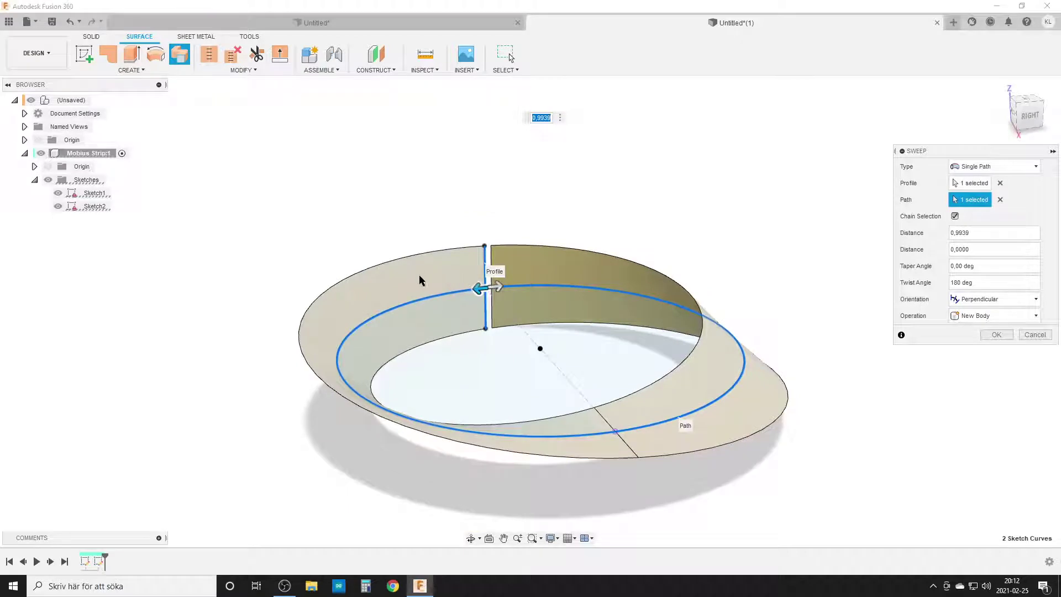
{"action": "middle_click_drag", "start_coordinate": [771, 408], "coordinate": [568, 435], "text": "shift"}
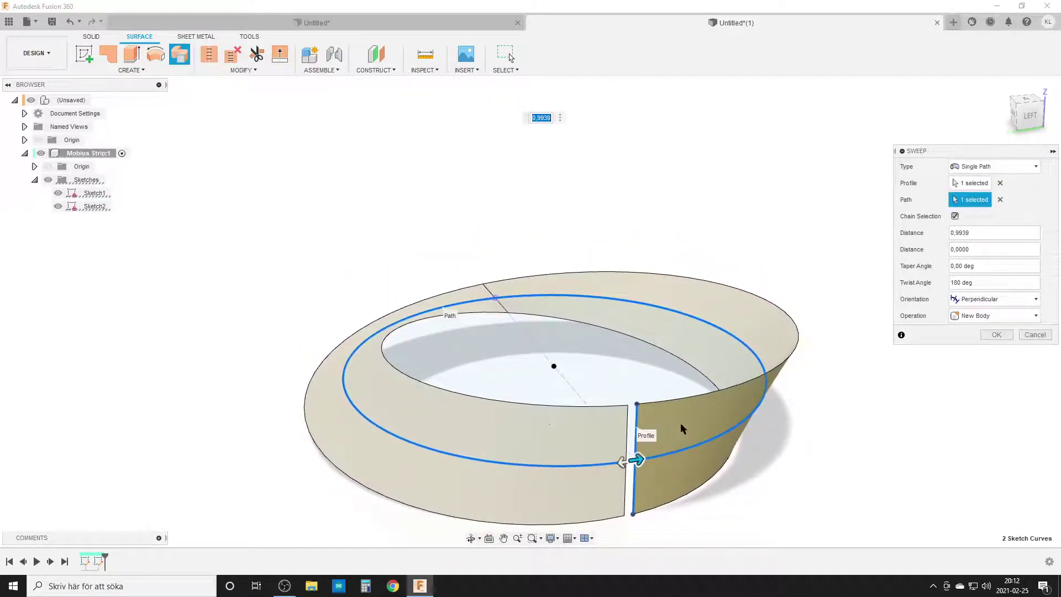
{"action": "middle_click_drag", "start_coordinate": [683, 428], "coordinate": [561, 283], "text": "shift"}
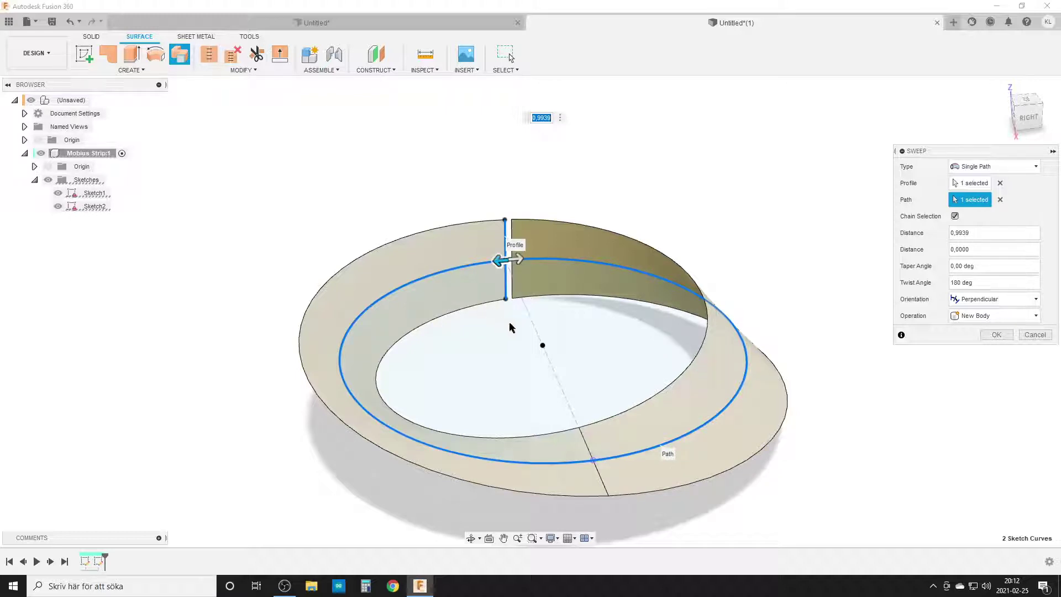
{"action": "scroll", "coordinate": [493, 300], "scroll_direction": "down", "scroll_amount": 2}
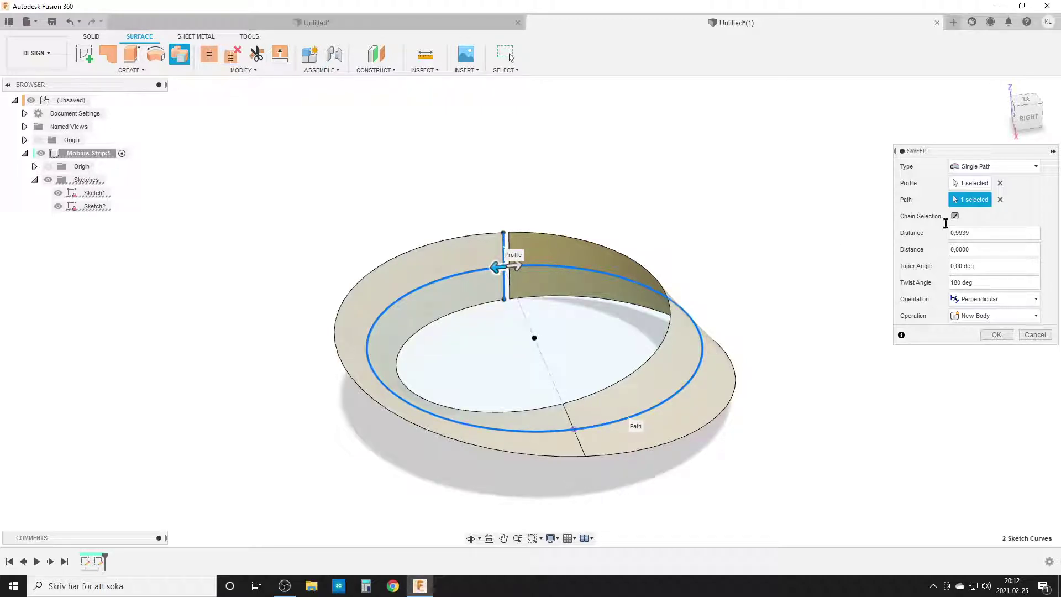
Set the sweep distance to 0.5 and the twist angle to 90°, and create the half strip as a new body
{"action": "left_click", "coordinate": [974, 233]}
{"action": "type", "text": "0,5"}
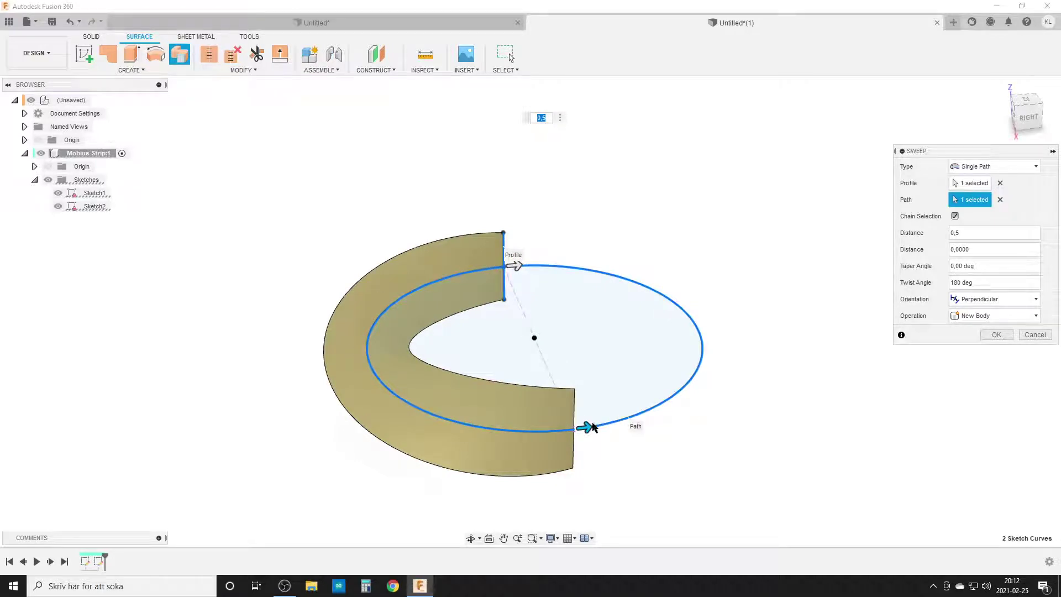
{"action": "left_click", "coordinate": [986, 283]}
{"action": "type", "text": "90"}
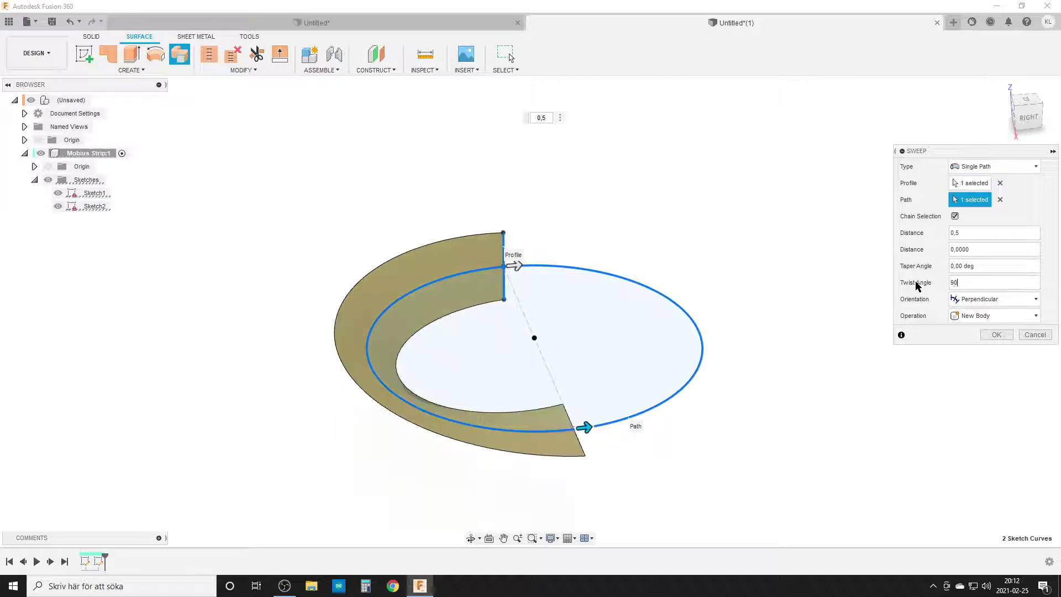
{"action": "left_click", "coordinate": [996, 335]}
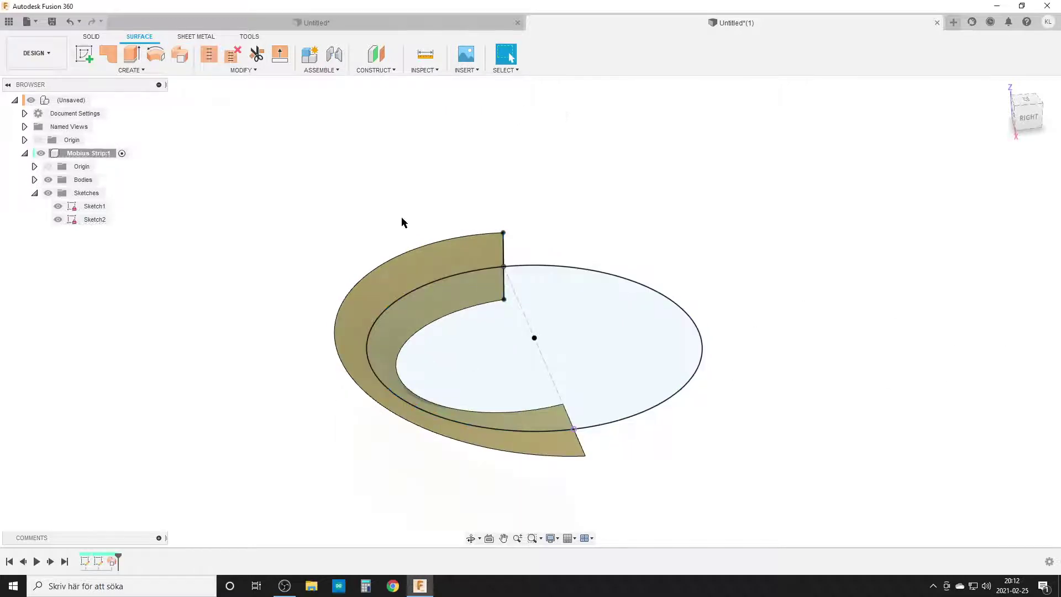
Sweep the half strip's flat end edge along the circle with distance 0.5 and a 90° twist as a new body
{"action": "left_click", "coordinate": [181, 54]}
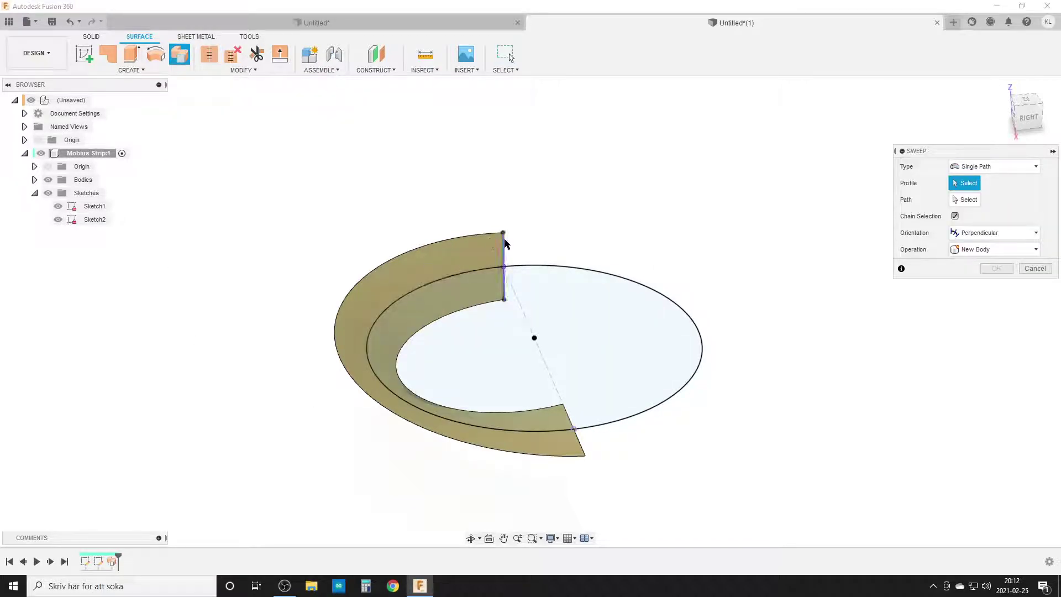
{"action": "left_click", "coordinate": [584, 447]}
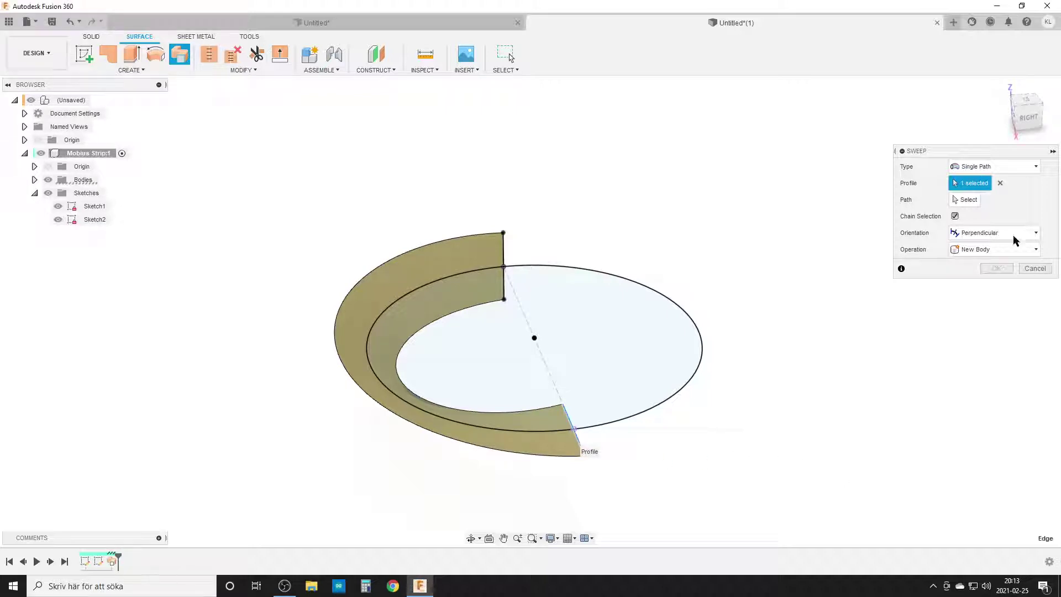
{"action": "left_click", "coordinate": [967, 200]}
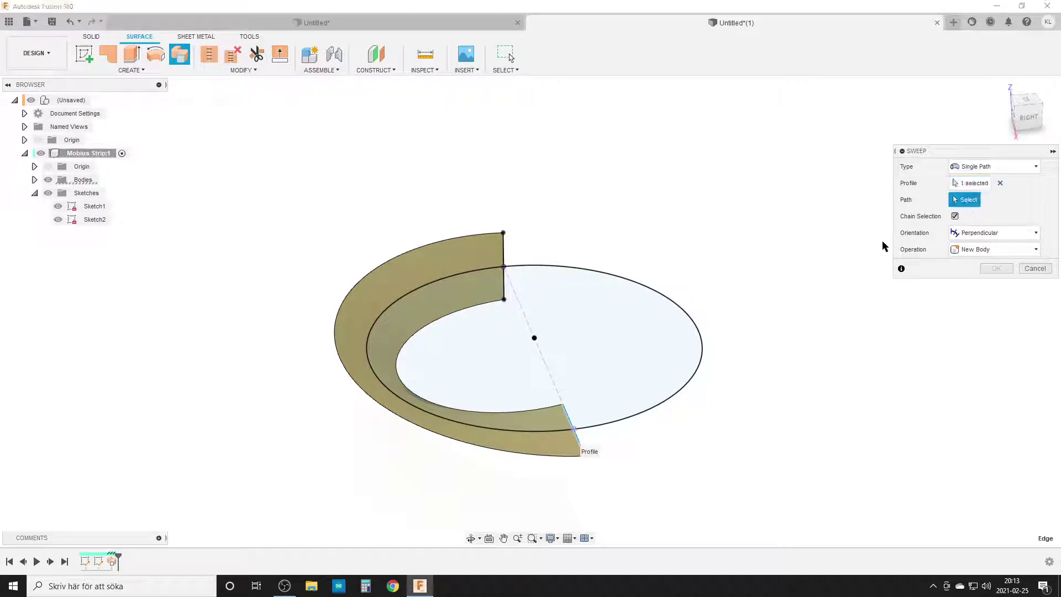
{"action": "left_click", "coordinate": [652, 410]}
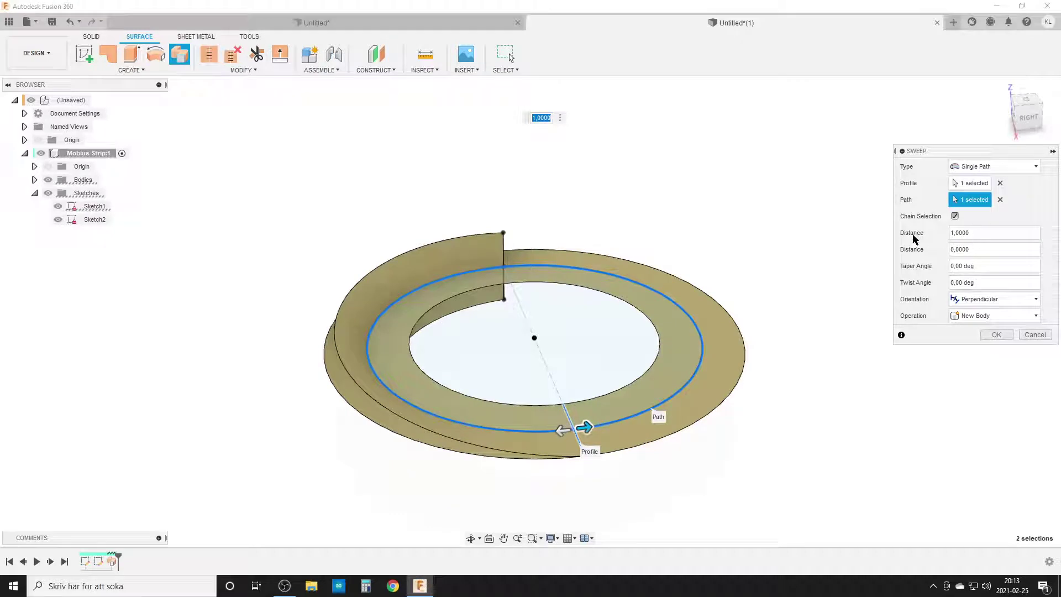
{"action": "left_click", "coordinate": [978, 232]}
{"action": "type", "text": "0,5"}
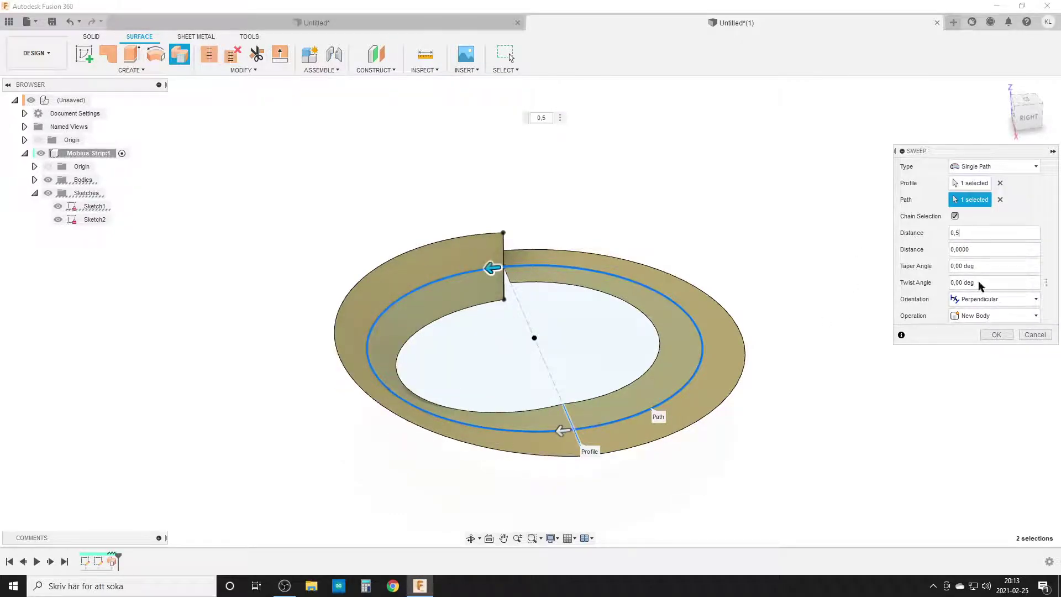
{"action": "type", "text": "90"}
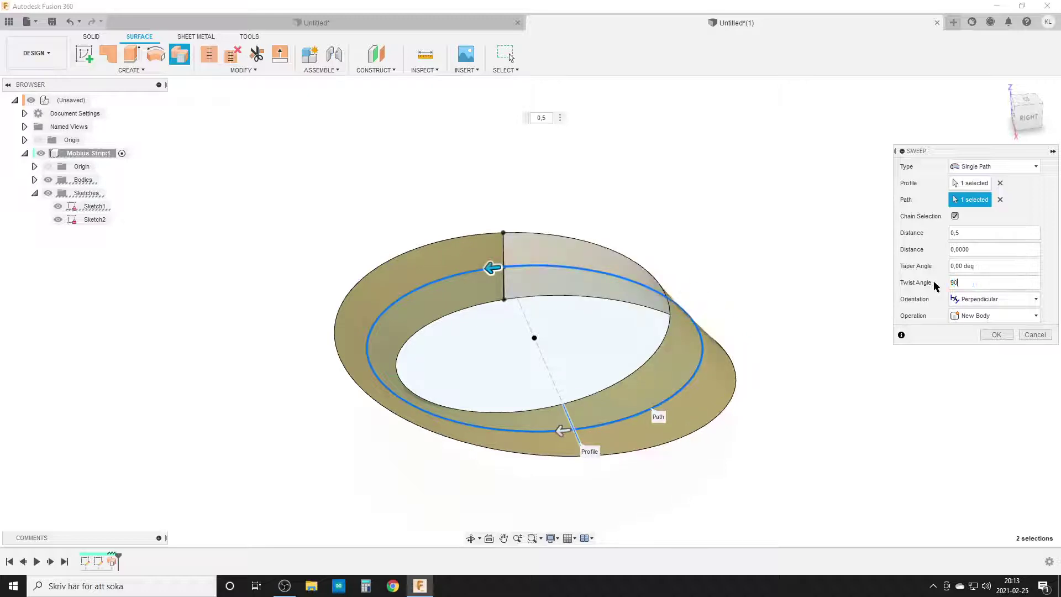
{"action": "left_click", "coordinate": [996, 335]}
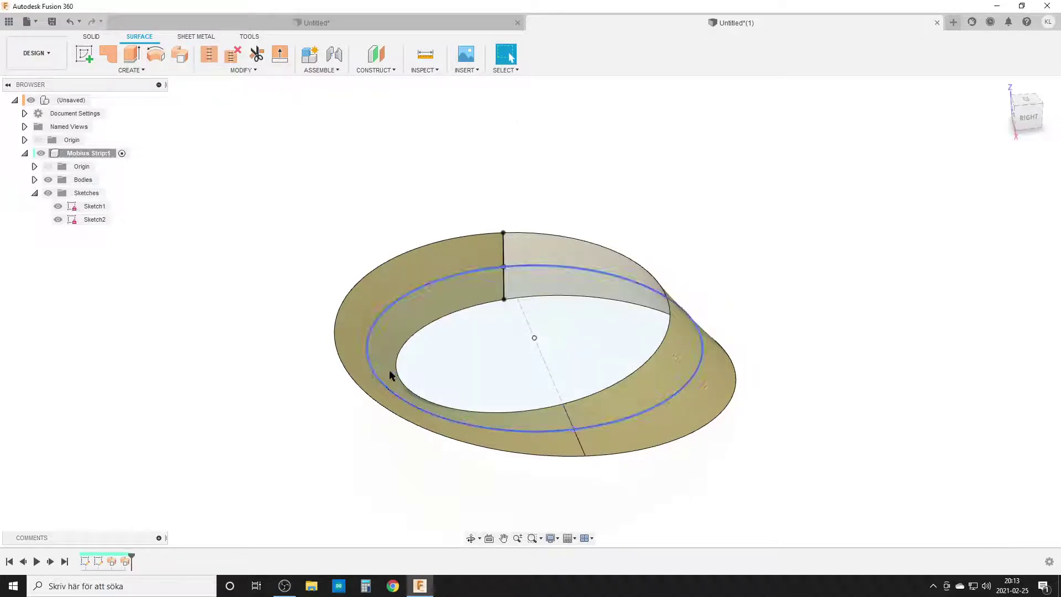
Hide the circle sketch and the line sketch so only the two surface bodies are shown
{"action": "left_click", "coordinate": [58, 206]}
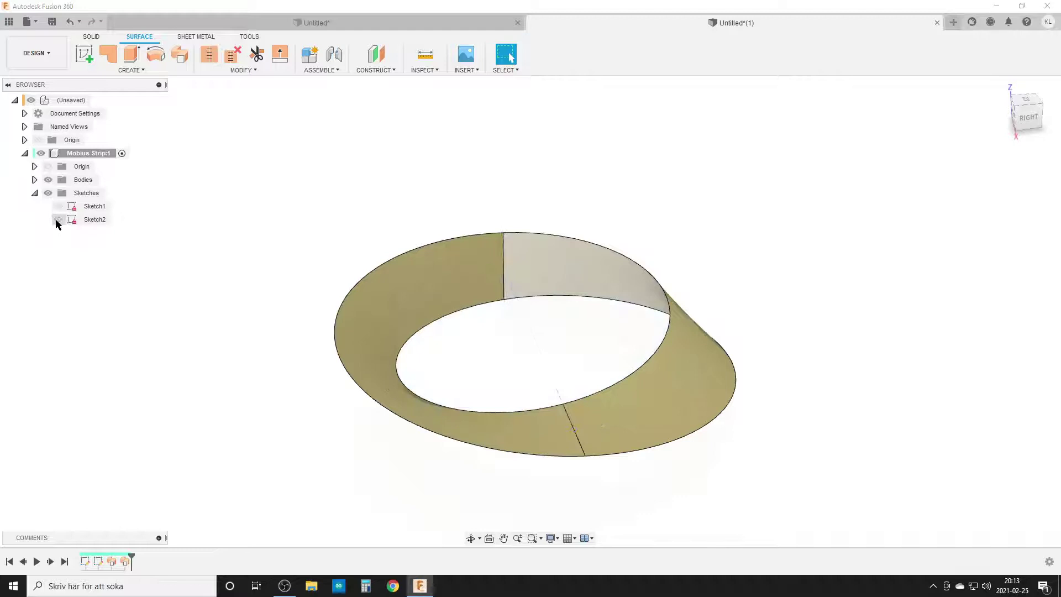
{"action": "left_click", "coordinate": [57, 220]}
{"action": "mouse_move", "coordinate": [360, 354]}
{"action": "middle_mouse_down", "text": "shift"}
{"action": "mouse_move", "coordinate": [535, 349]}
{"action": "mouse_move", "coordinate": [417, 362]}
{"action": "mouse_move", "coordinate": [345, 308]}
{"action": "mouse_move", "coordinate": [349, 349]}
{"action": "mouse_move", "coordinate": [329, 260]}
{"action": "mouse_move", "coordinate": [275, 315]}
{"action": "mouse_move", "coordinate": [293, 334]}
{"action": "mouse_move", "coordinate": [376, 348]}
{"action": "middle_mouse_up", "text": "shift"}
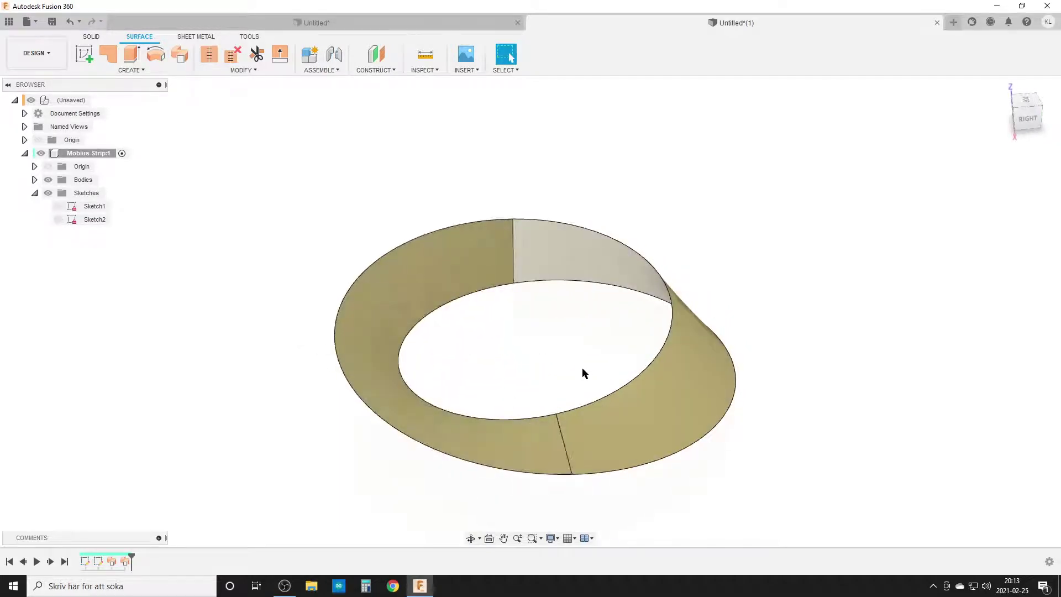
Stitch the two half-strip surfaces together with a 0.1 mm tolerance
{"action": "left_click", "coordinate": [209, 53]}
{"action": "left_click", "coordinate": [452, 247]}
{"action": "left_click", "coordinate": [561, 255]}
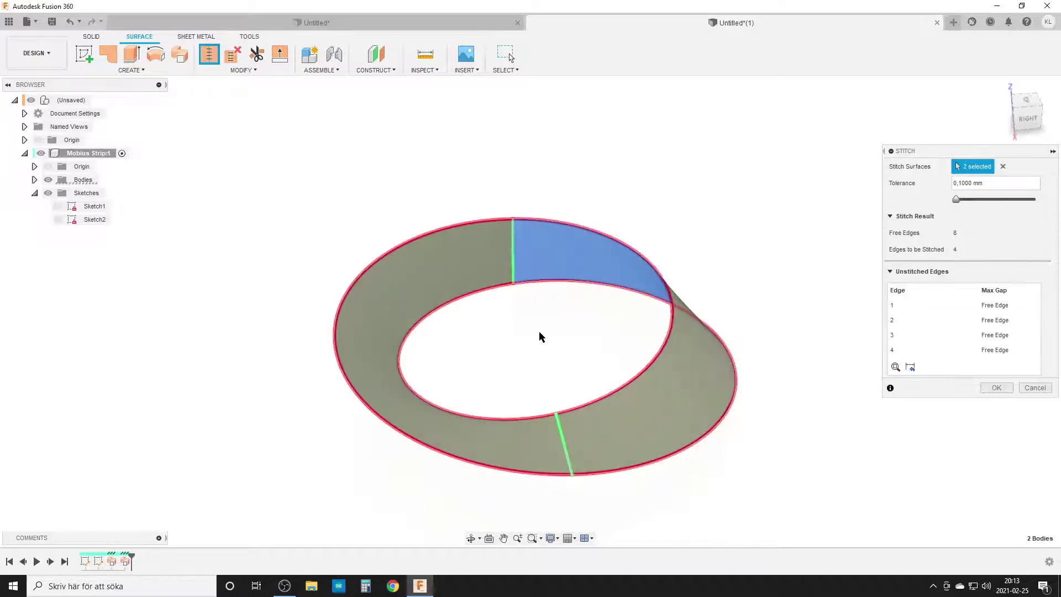
{"action": "left_click", "coordinate": [992, 390]}
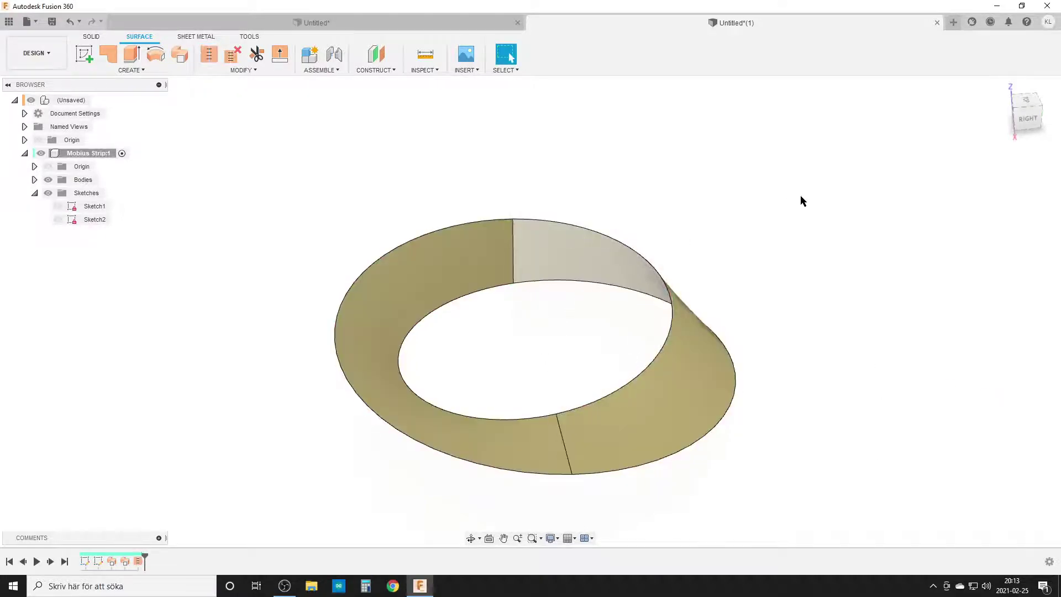
Try to thicken the stitched strip symmetrically by 1 mm, cancel it, and delete the stitch feature
{"action": "type", "text": "sthi"}
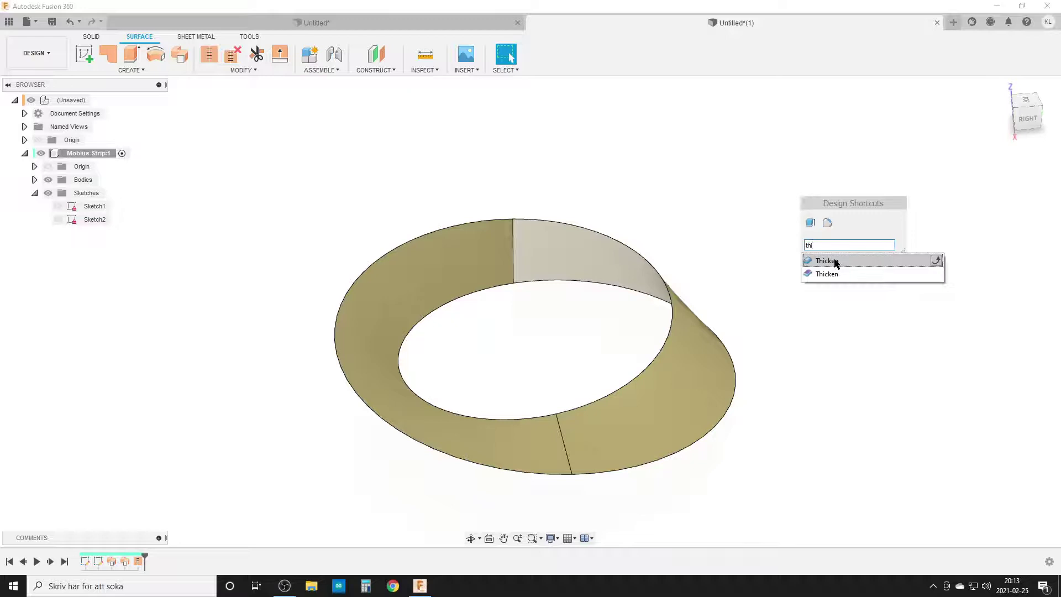
{"action": "left_click", "coordinate": [841, 265]}
{"action": "left_click", "coordinate": [717, 398]}
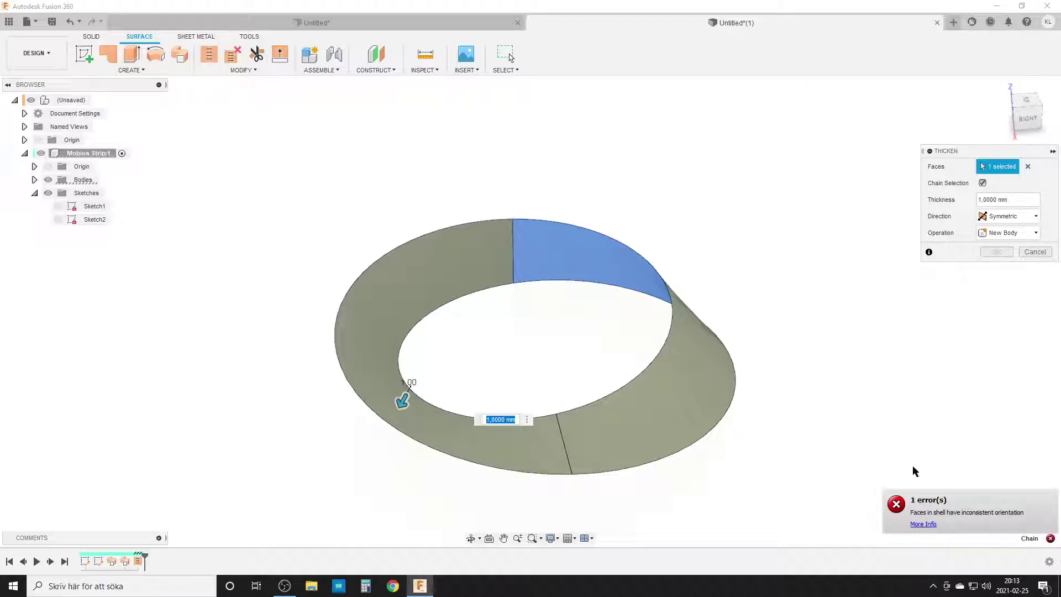
{"action": "left_click", "coordinate": [1039, 253]}
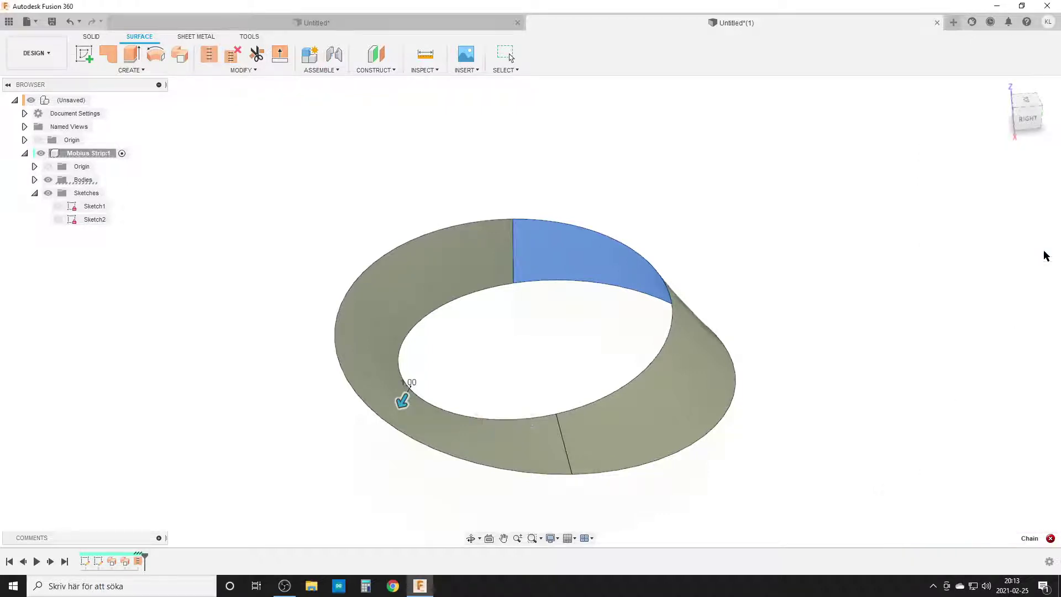
{"action": "left_click", "coordinate": [138, 561]}
{"action": "key", "text": "Delete"}
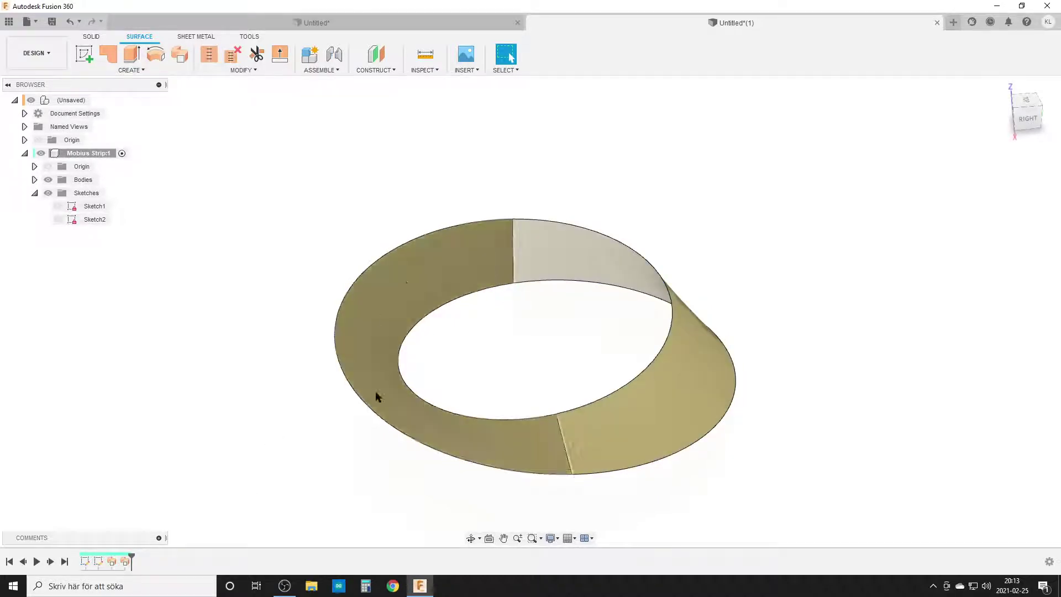
Try a symmetric 1 mm Thicken on both separate surface bodies as a new body, and cancel it
{"action": "middle_click_drag", "start_coordinate": [711, 492], "coordinate": [711, 460], "text": "shift"}
{"action": "type", "text": "sthi"}
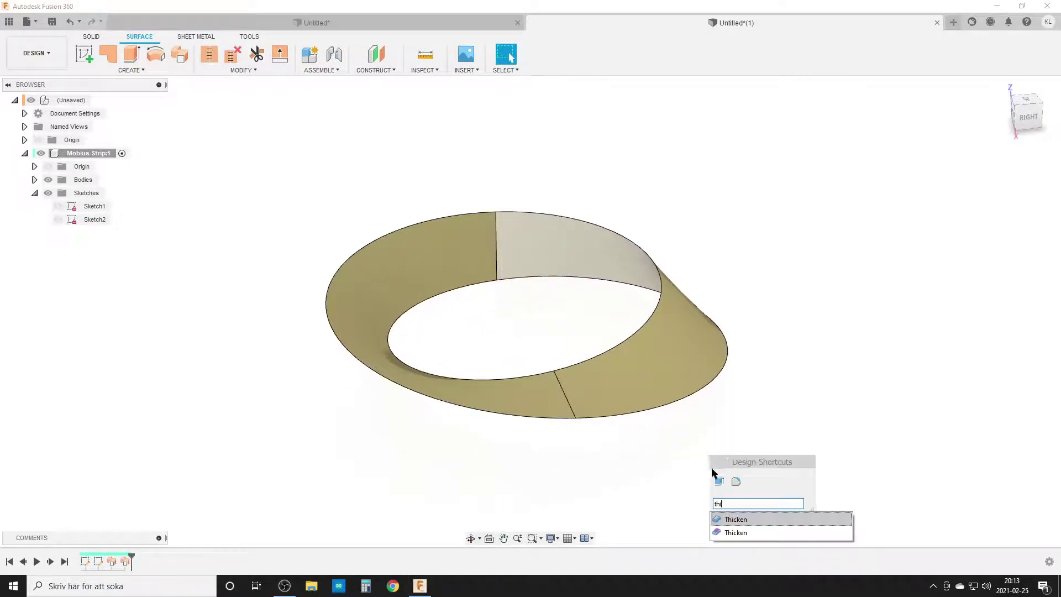
{"action": "left_click", "coordinate": [735, 519]}
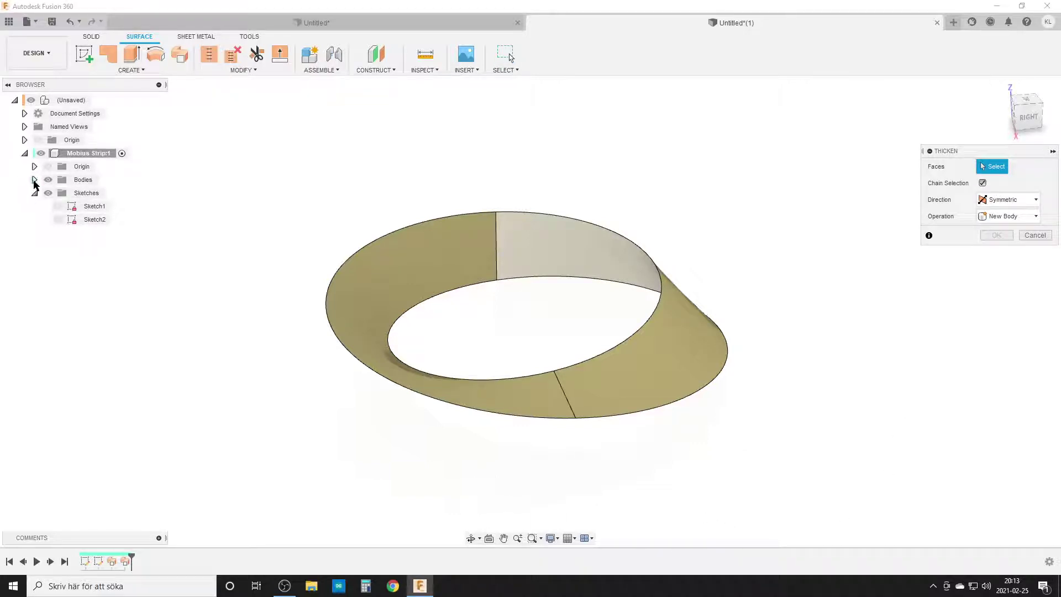
{"action": "left_click", "coordinate": [35, 180]}
{"action": "left_click", "coordinate": [93, 193]}
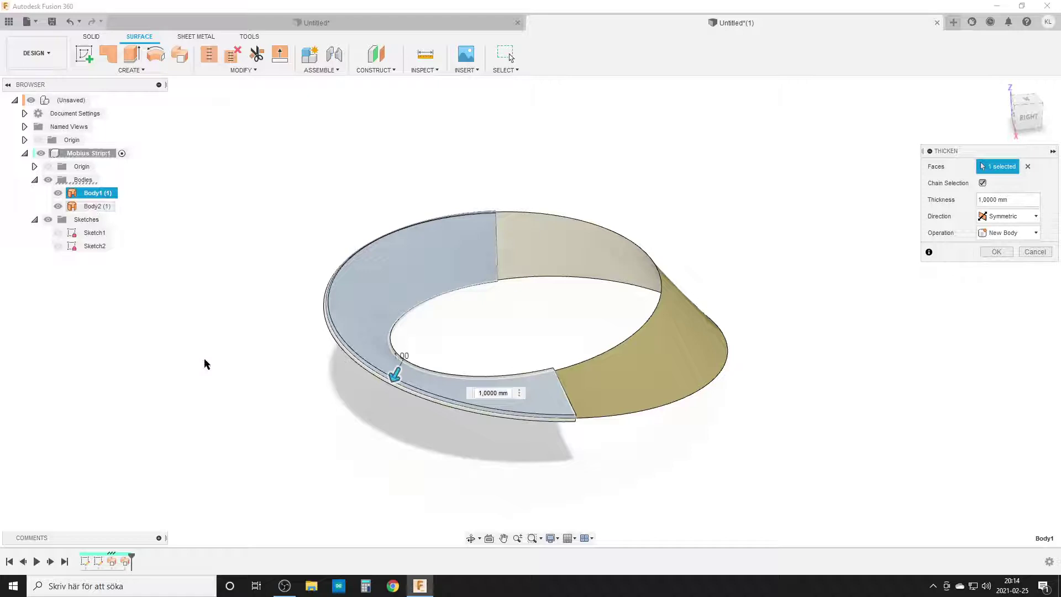
{"action": "left_click", "coordinate": [93, 207]}
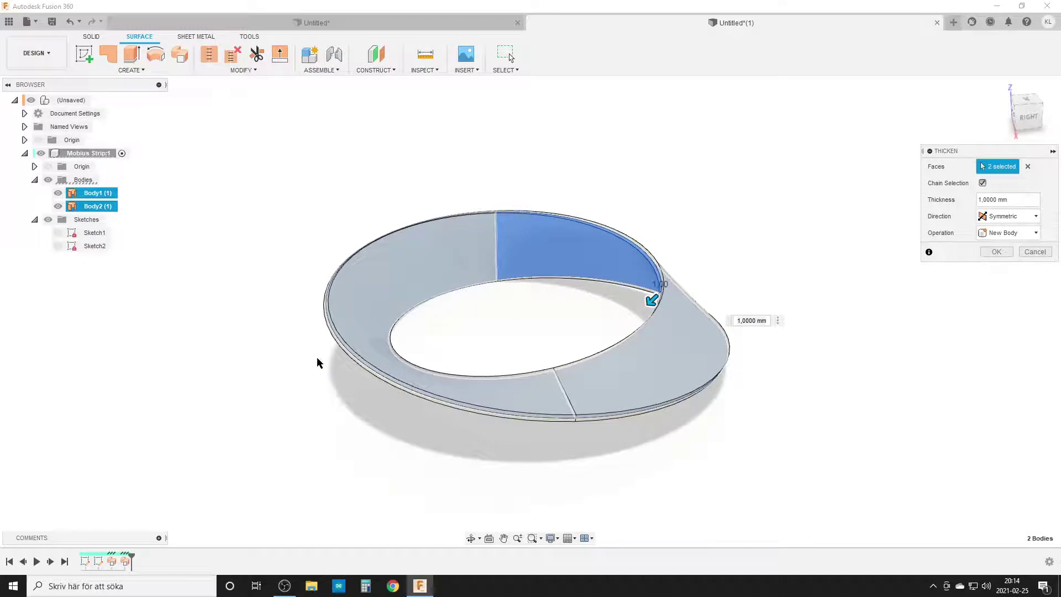
{"action": "left_click", "coordinate": [1034, 251]}
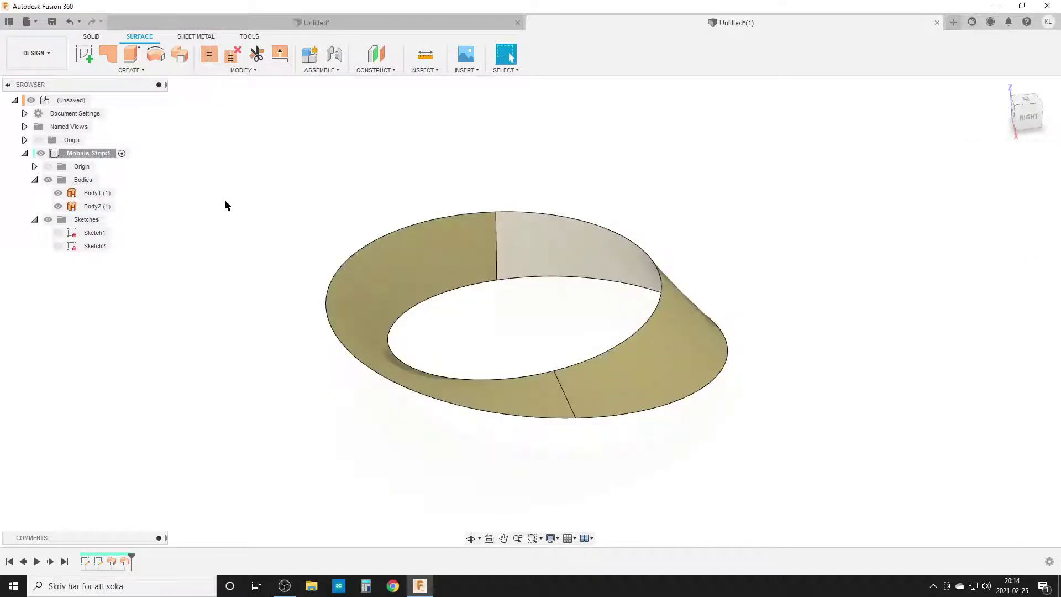
Thicken both half-strip surface bodies together by 1 mm in the symmetric direction as a new solid body
{"action": "type", "text": "sthi"}
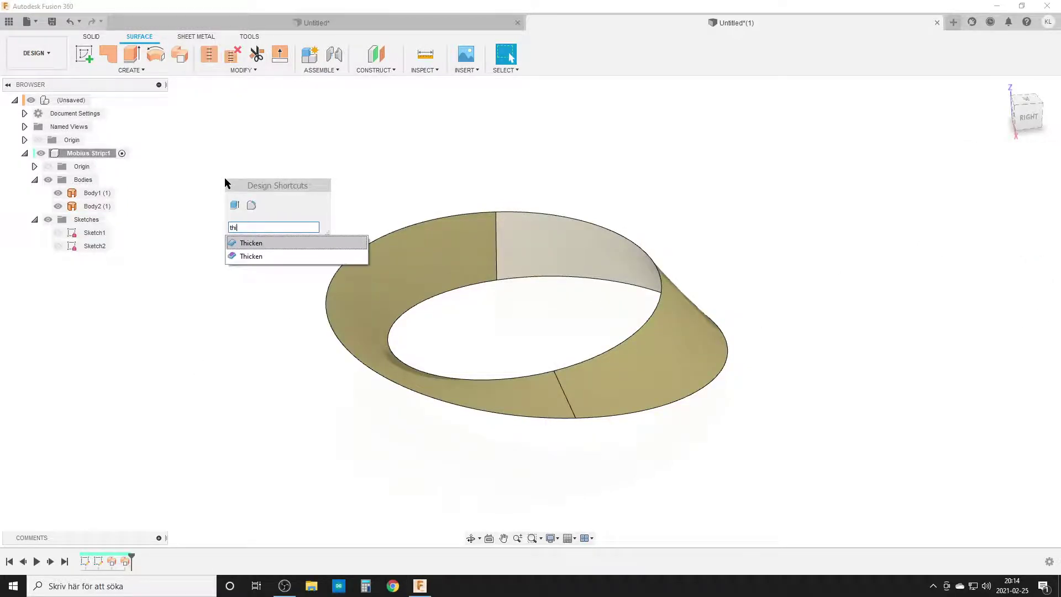
{"action": "left_click", "coordinate": [266, 243]}
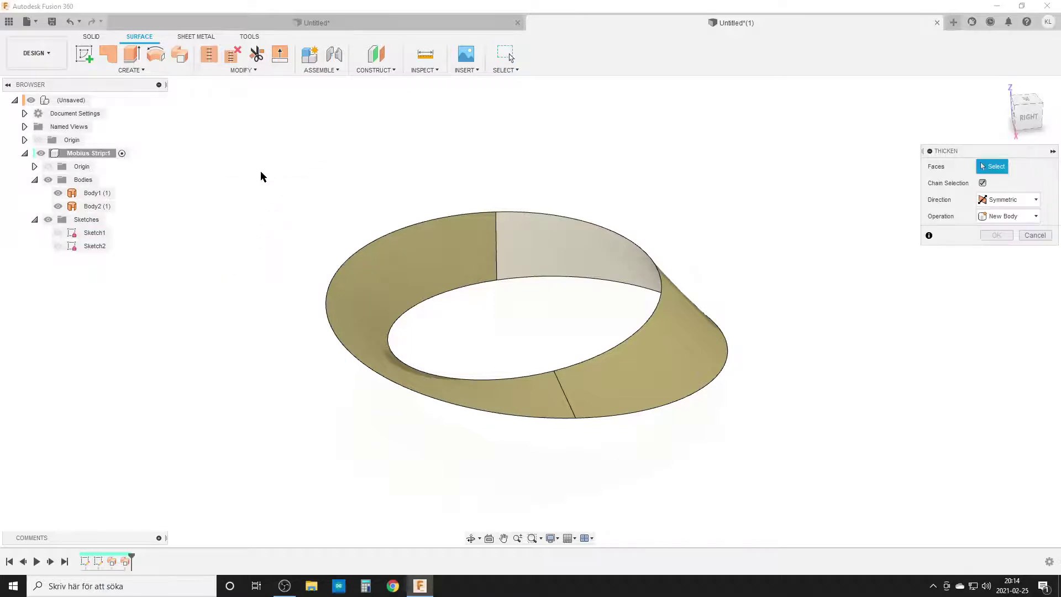
{"action": "left_click", "coordinate": [666, 357]}
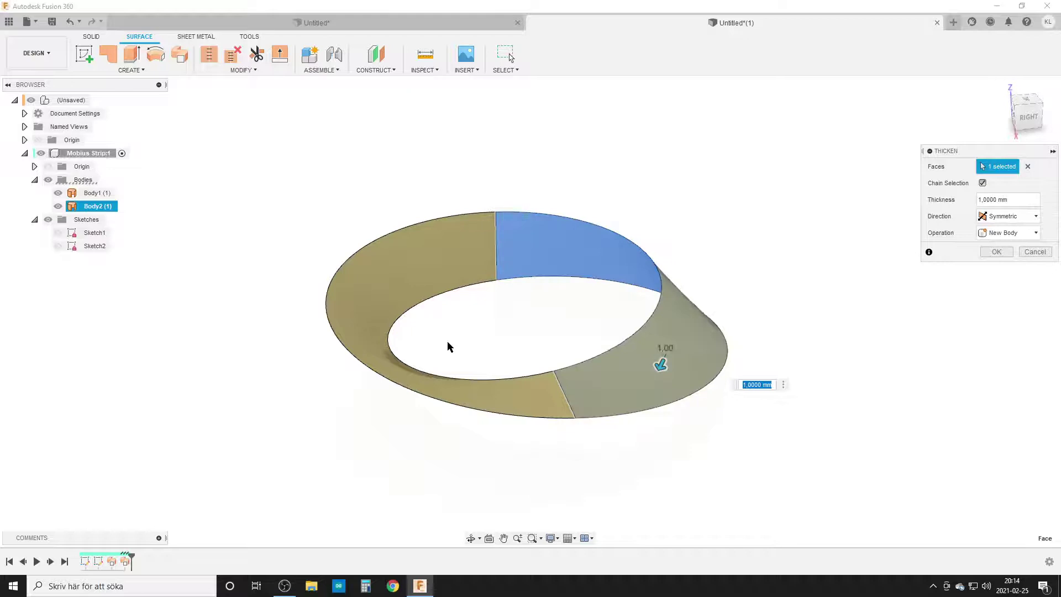
{"action": "left_click", "coordinate": [487, 406]}
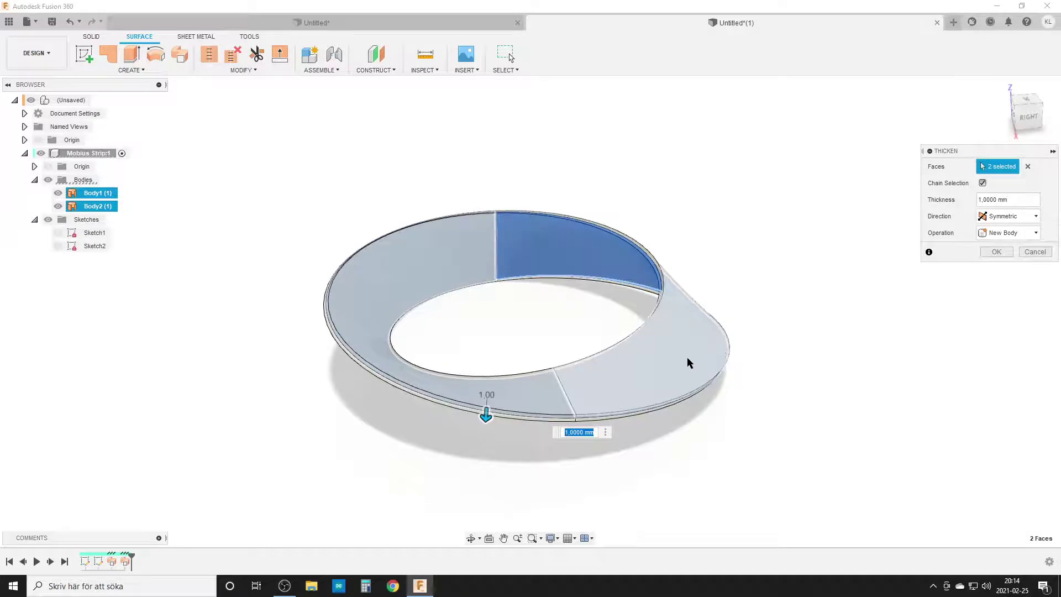
{"action": "left_click", "coordinate": [996, 252]}
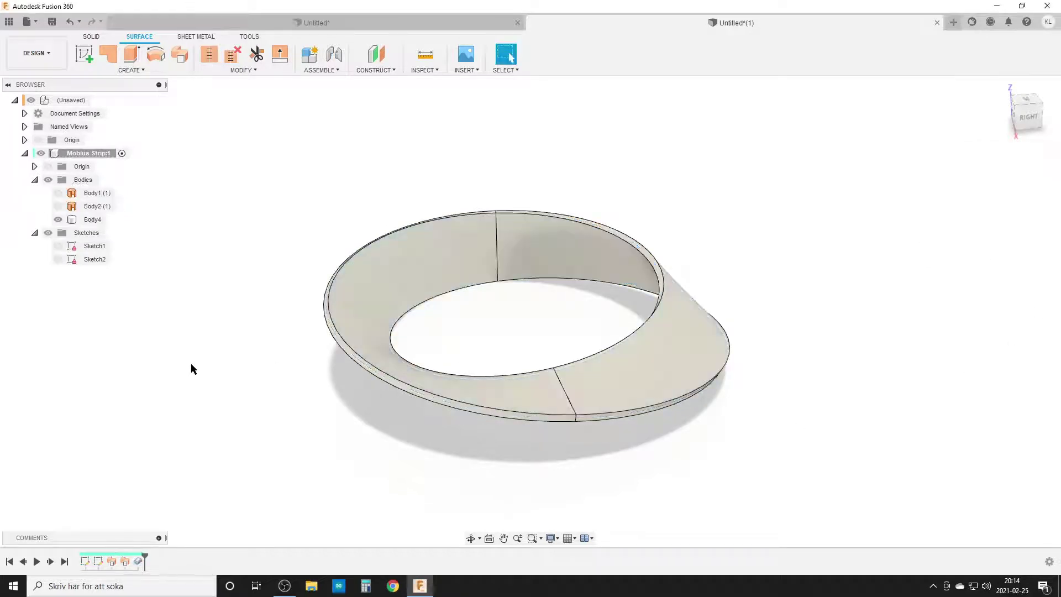
{"action": "left_click", "coordinate": [94, 219]}
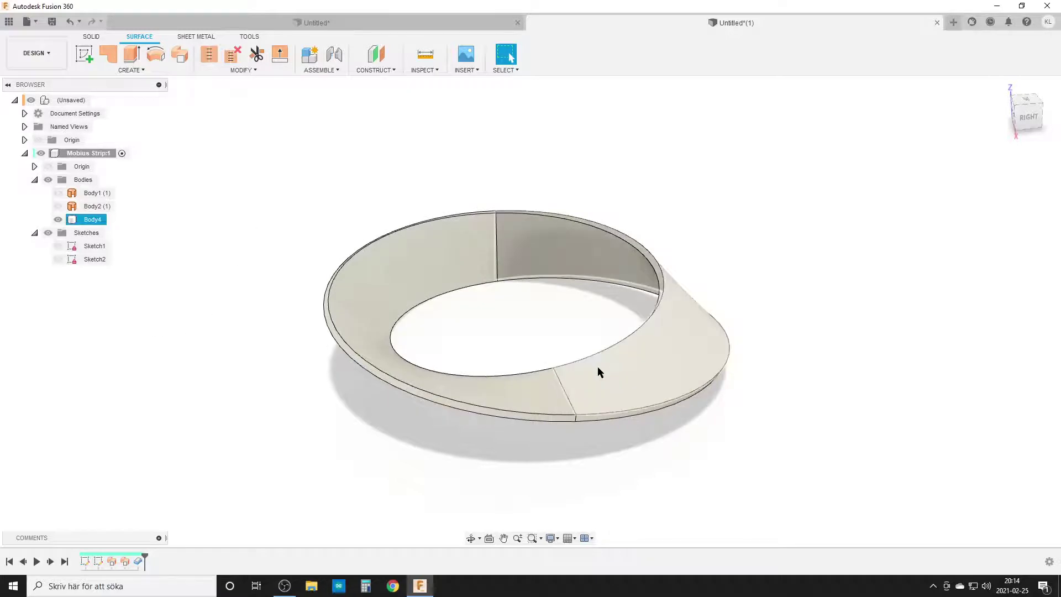
{"action": "left_click", "coordinate": [263, 378]}
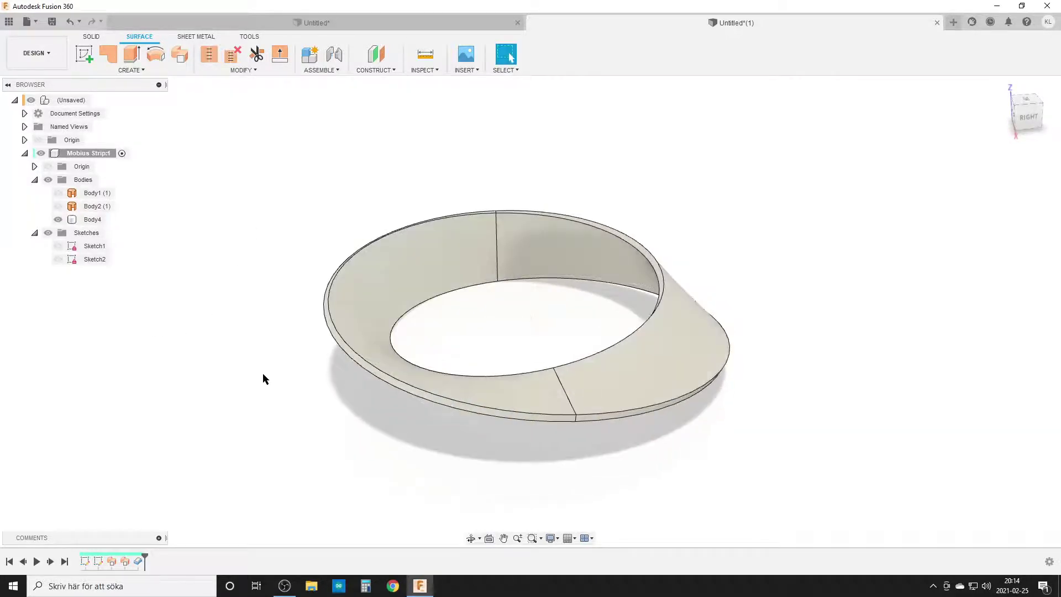
Remove the two hidden surface bodies with the Remove command so only the thickened solid remains
{"action": "left_click", "coordinate": [93, 193]}
{"action": "left_click", "coordinate": [89, 206], "text": "ctrl"}
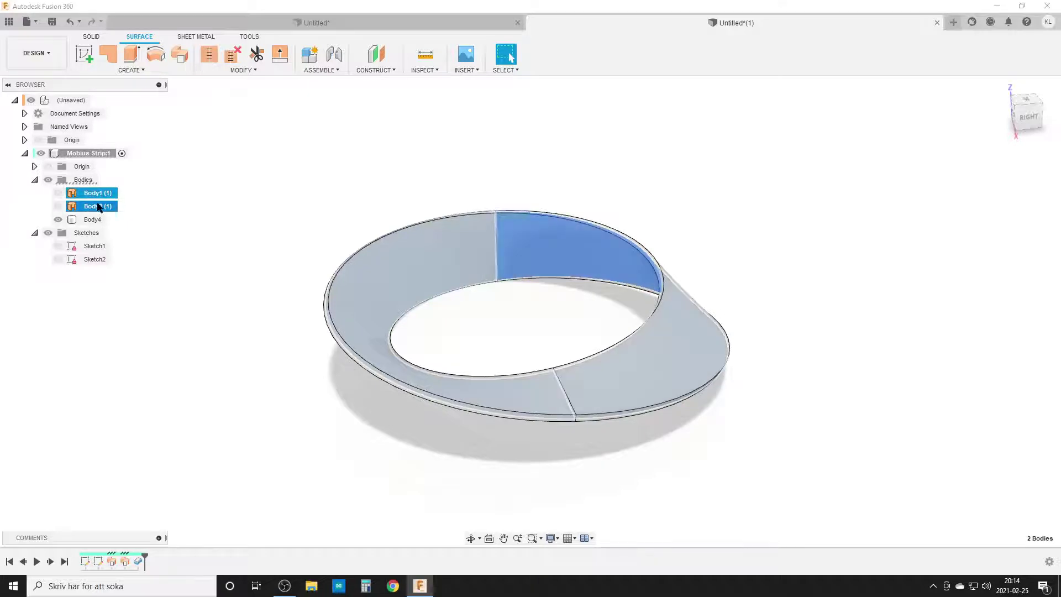
{"action": "right_click", "coordinate": [107, 207]}
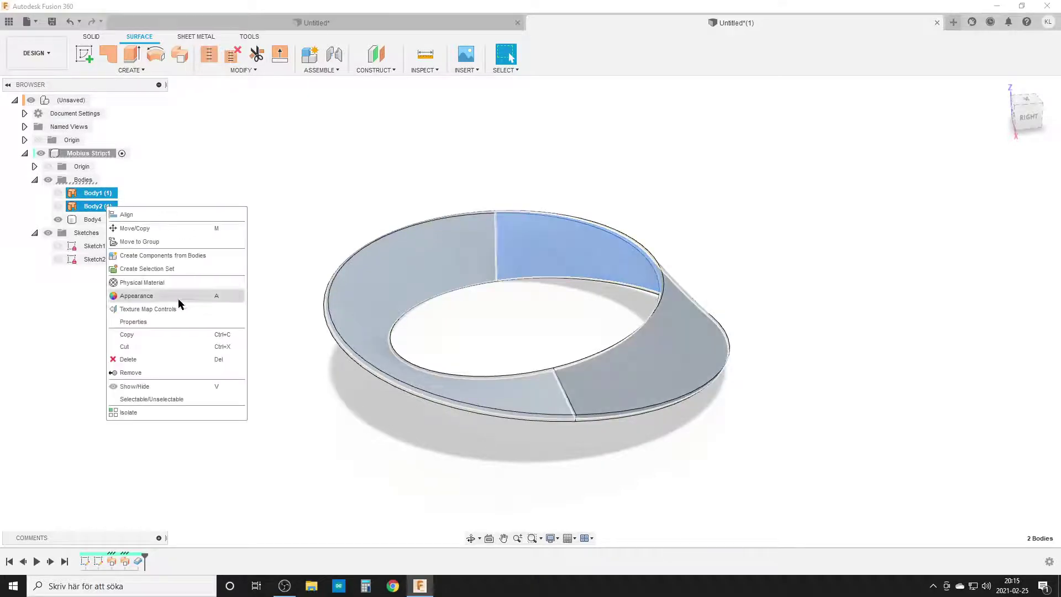
{"action": "left_click", "coordinate": [141, 374]}
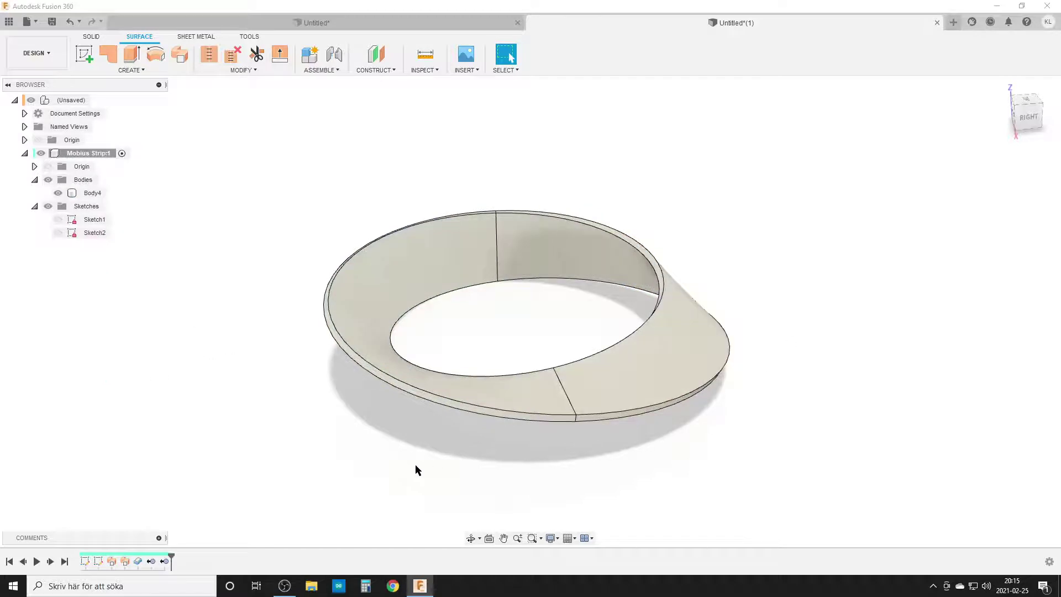
Preview the solid's STL mesh in binary format at high refinement, inspect the triangles around both seams, and cancel the export
{"action": "middle_click_drag", "start_coordinate": [243, 345], "coordinate": [270, 329], "text": "shift"}
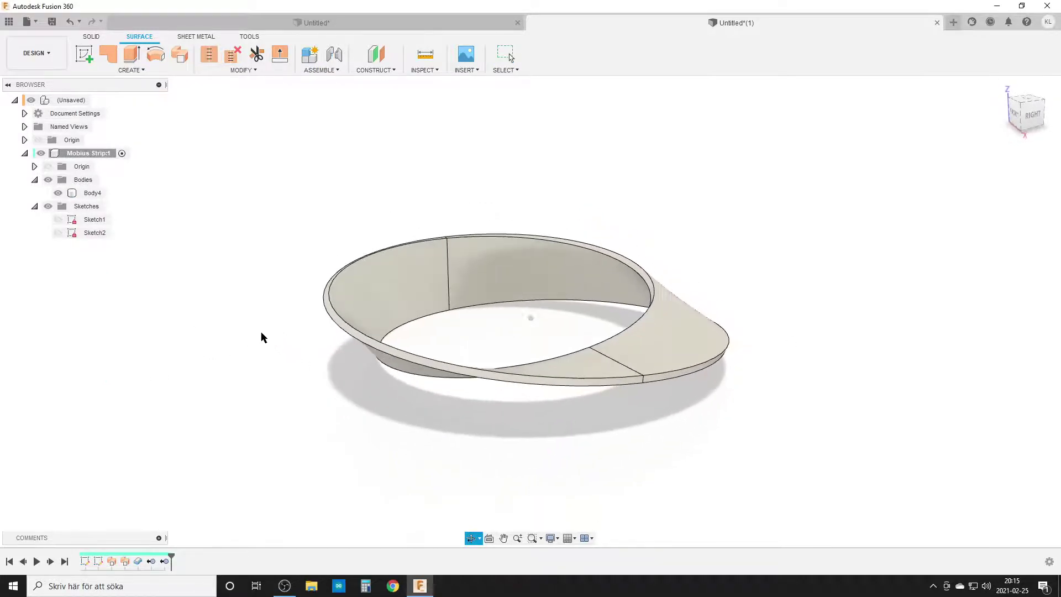
{"action": "right_click", "coordinate": [86, 192]}
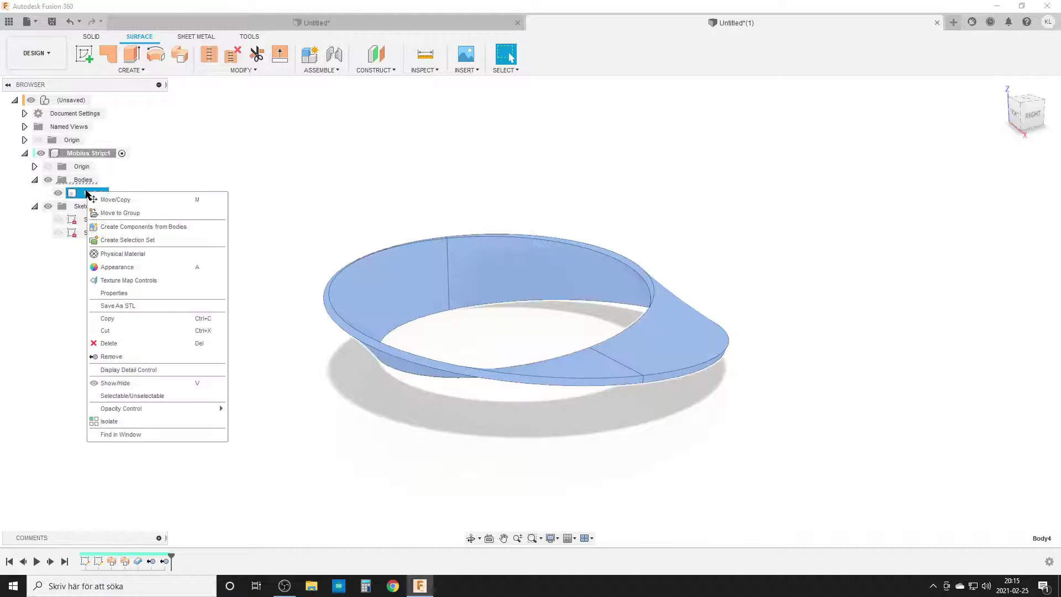
{"action": "left_click", "coordinate": [142, 304]}
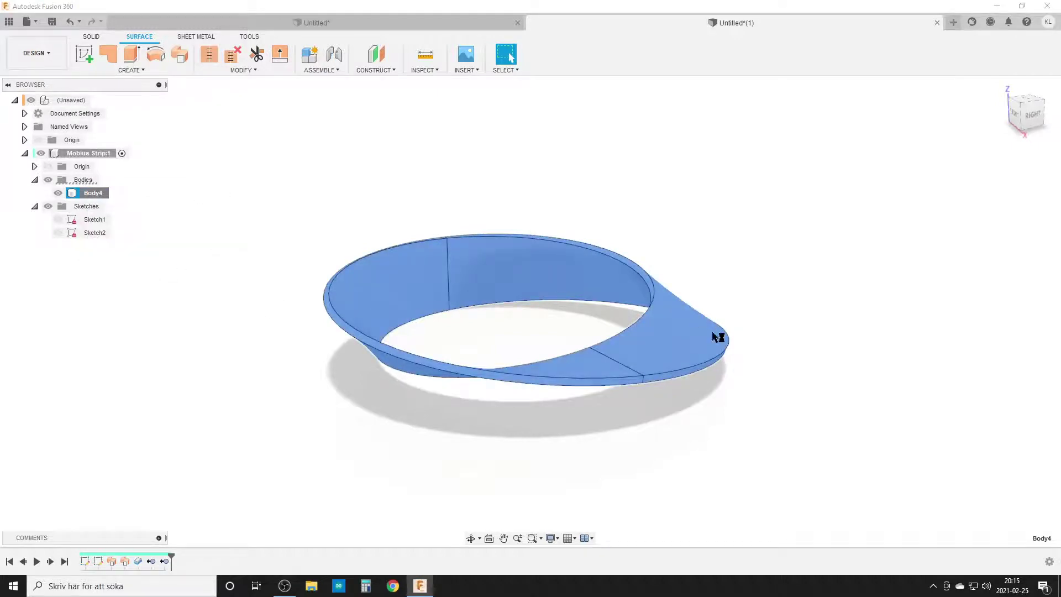
{"action": "middle_click_drag", "start_coordinate": [837, 393], "coordinate": [741, 417], "text": "shift"}
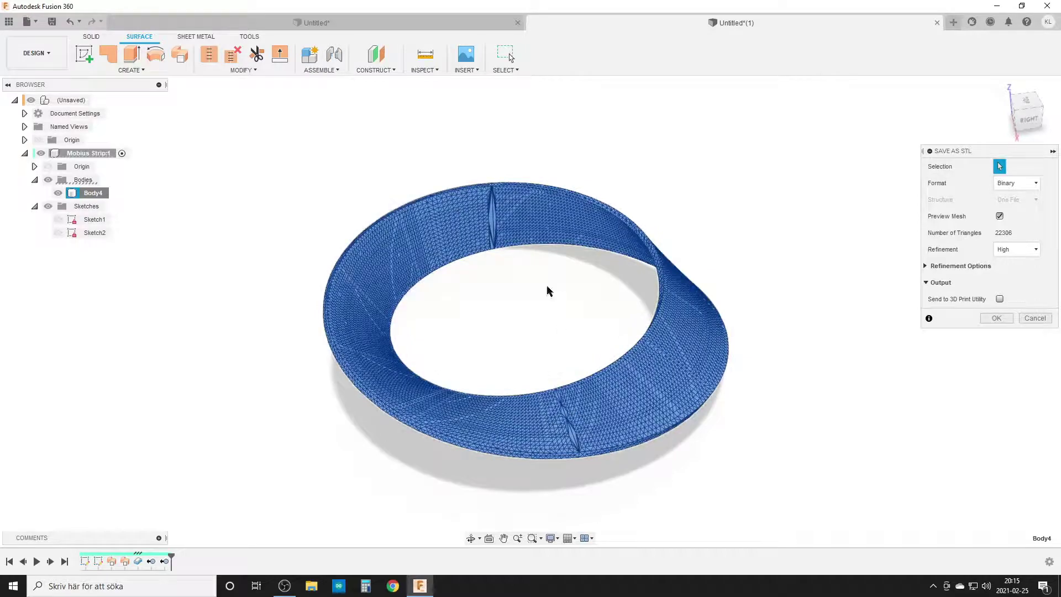
{"action": "scroll", "coordinate": [535, 274], "scroll_direction": "up", "scroll_amount": 5}
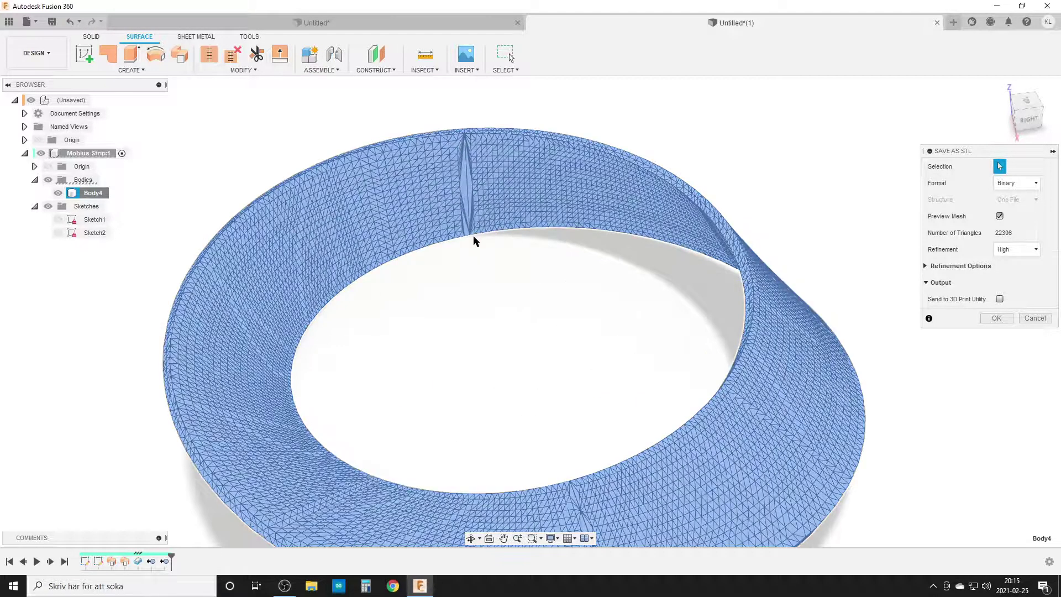
{"action": "middle_click_drag", "start_coordinate": [445, 147], "coordinate": [581, 334], "text": "shift"}
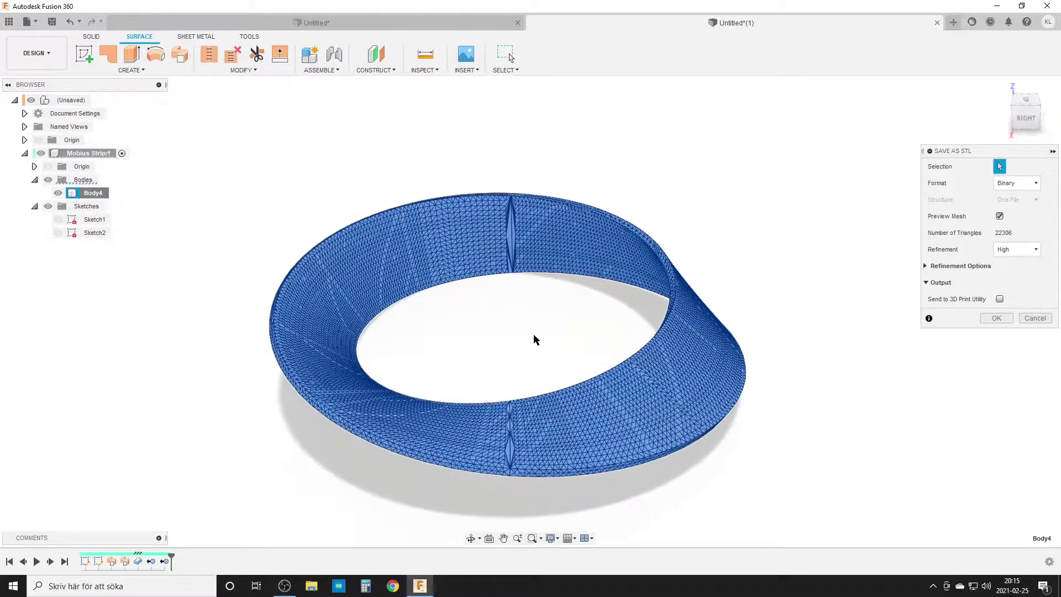
{"action": "scroll", "coordinate": [535, 339], "scroll_direction": "down", "scroll_amount": 2}
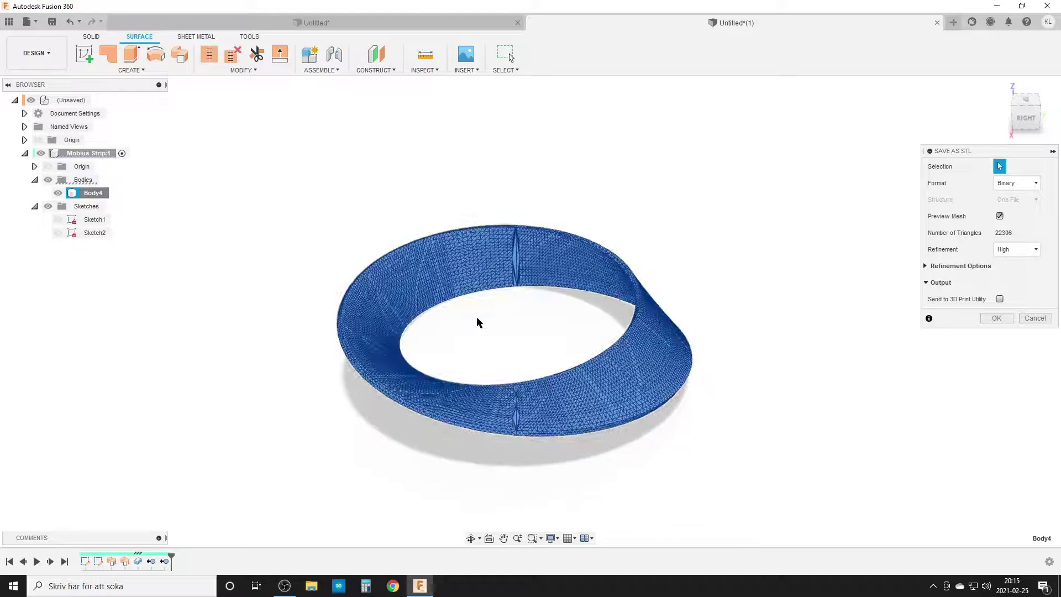
{"action": "left_click", "coordinate": [1035, 318]}
View the strip from above and start a new sketch on the horizontal XY origin plane
{"action": "middle_click_drag", "start_coordinate": [506, 359], "coordinate": [591, 374], "text": "shift"}
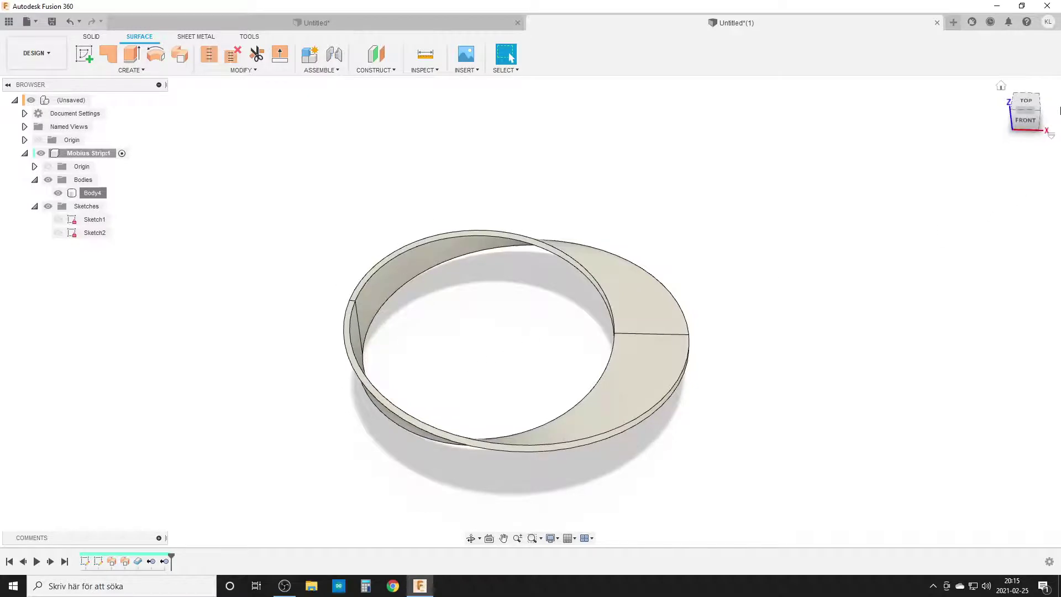
{"action": "left_click", "coordinate": [1024, 100]}
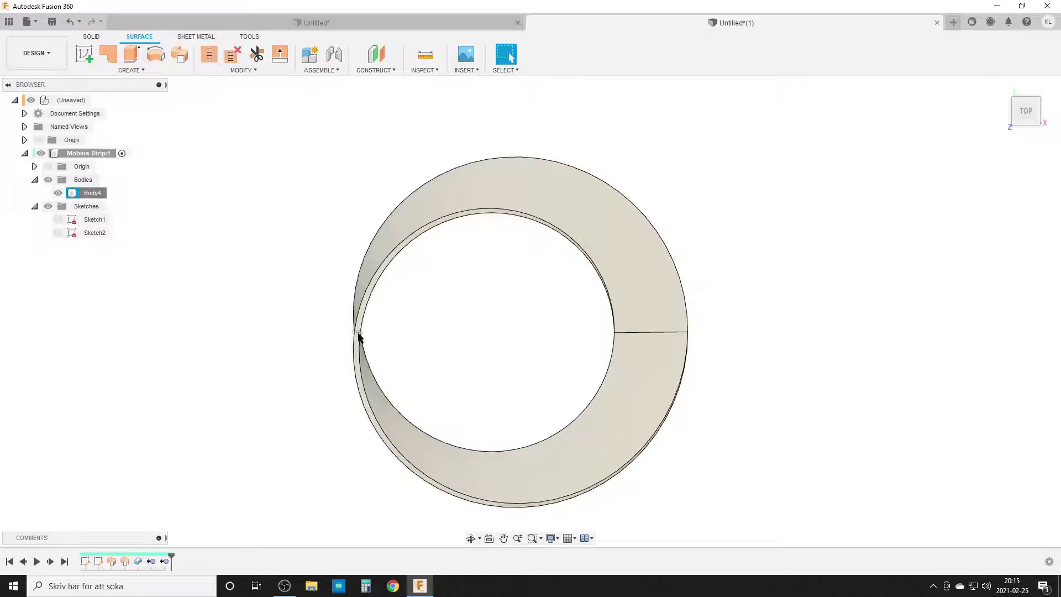
{"action": "mouse_move", "coordinate": [502, 360]}
{"action": "middle_mouse_down", "text": "shift"}
{"action": "mouse_move", "coordinate": [502, 326]}
{"action": "mouse_move", "coordinate": [507, 360]}
{"action": "middle_mouse_up", "text": "shift"}
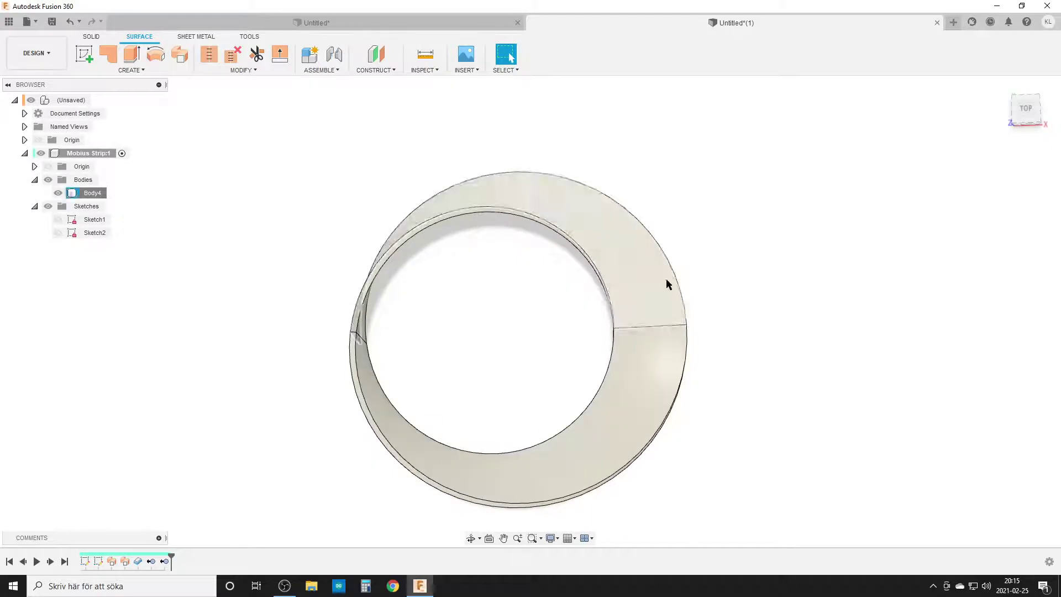
{"action": "left_click", "coordinate": [1028, 109]}
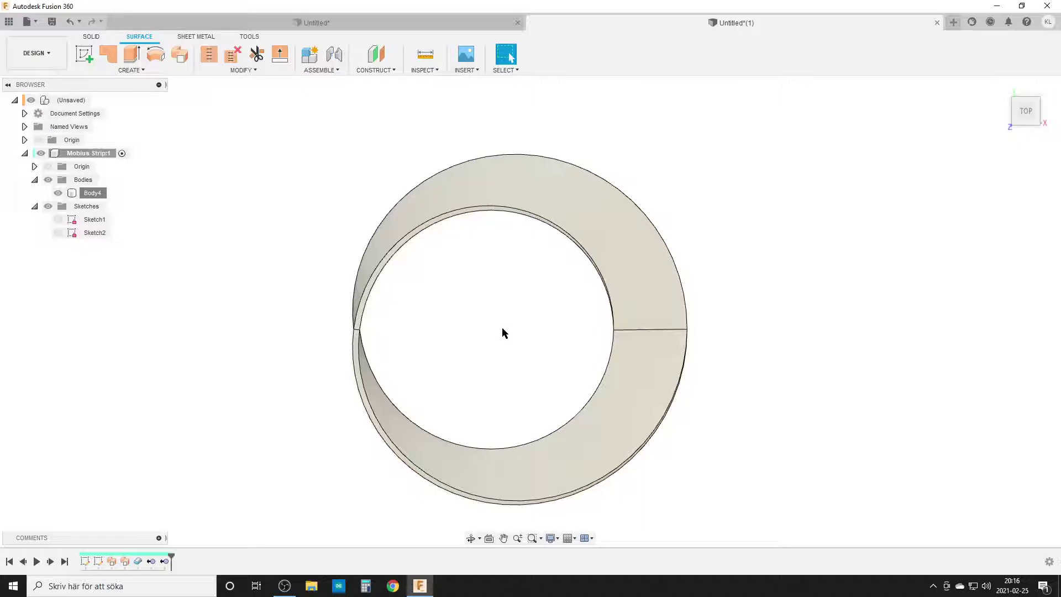
{"action": "middle_click_drag", "start_coordinate": [554, 367], "coordinate": [547, 341], "text": "shift"}
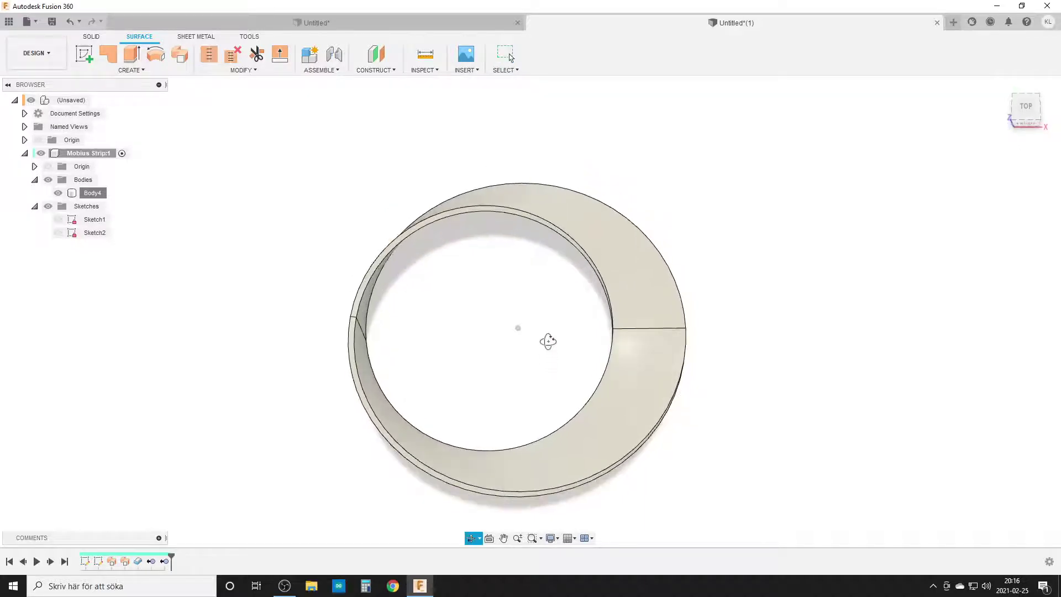
{"action": "left_click", "coordinate": [87, 54]}
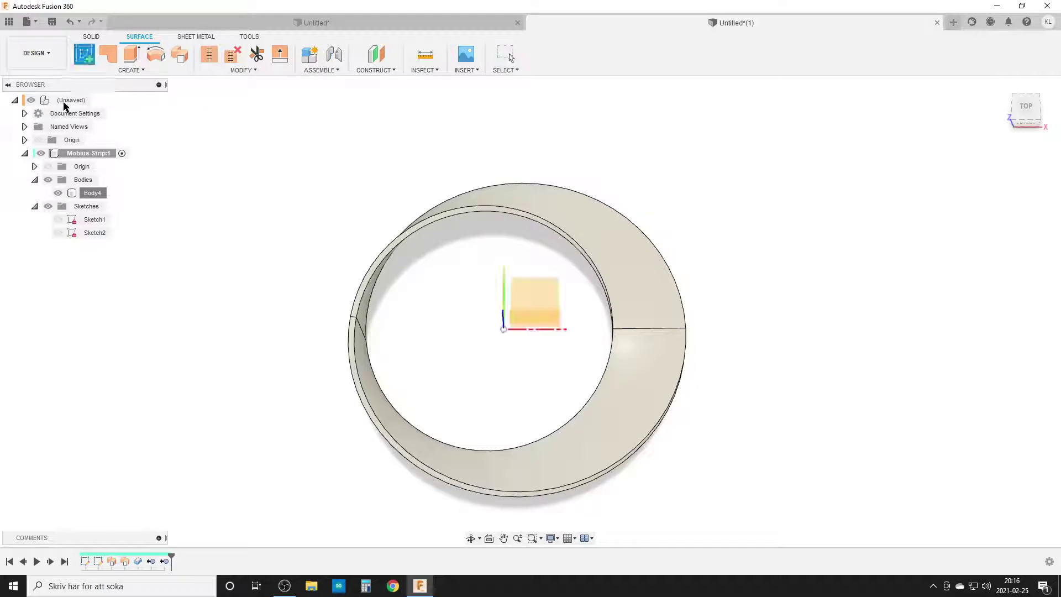
{"action": "left_click", "coordinate": [494, 359]}
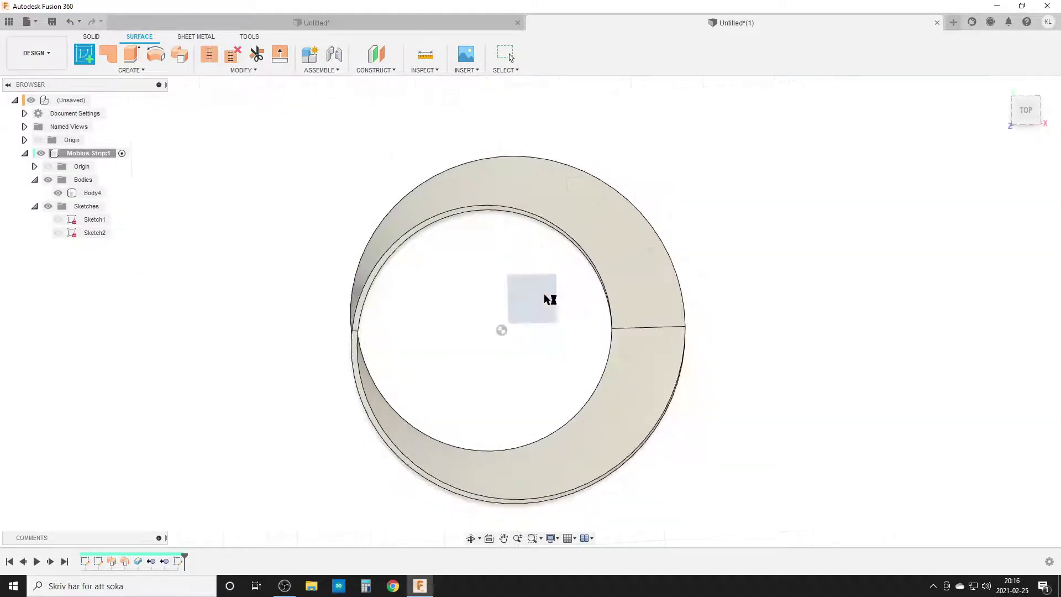
Hide the solid body and project the circle from the first sketch into the new sketch, leaving the source sketch hidden
{"action": "left_click", "coordinate": [58, 193]}
{"action": "left_click", "coordinate": [58, 219]}
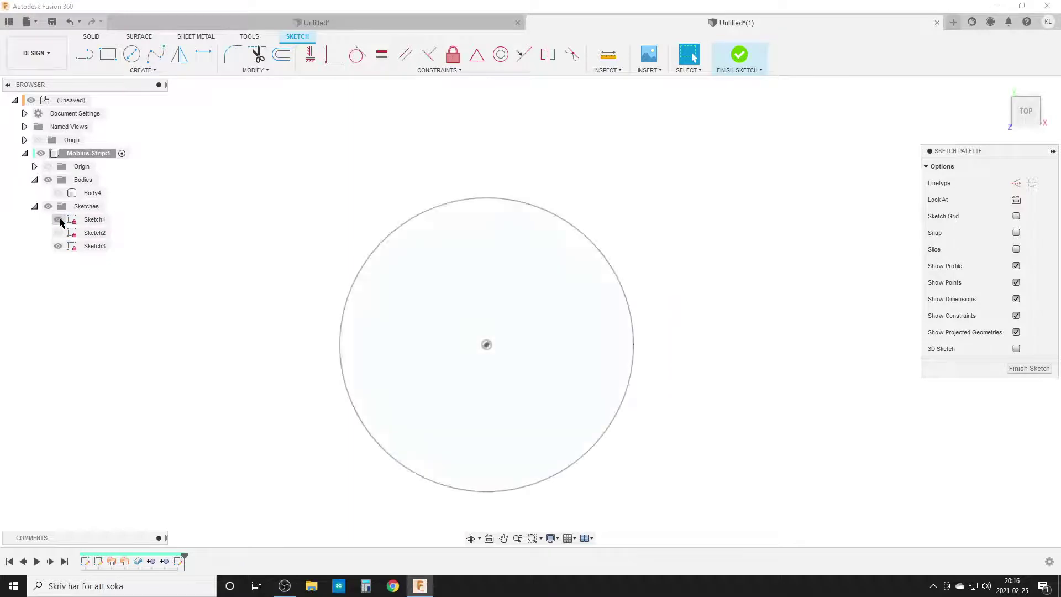
{"action": "key", "text": "p"}
{"action": "left_click", "coordinate": [568, 225]}
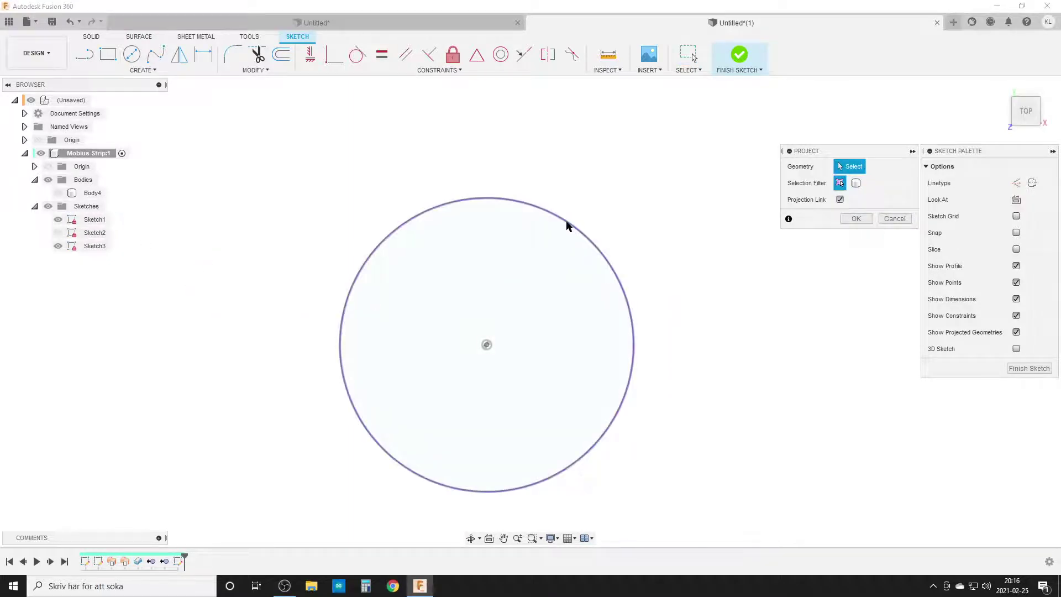
{"action": "left_click", "coordinate": [858, 220]}
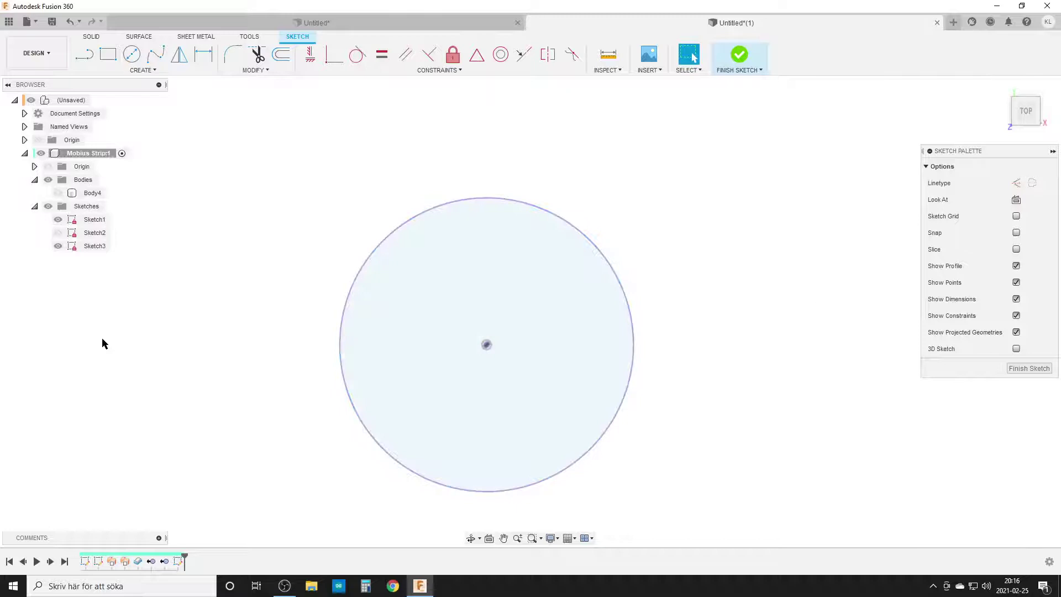
{"action": "left_click", "coordinate": [58, 219]}
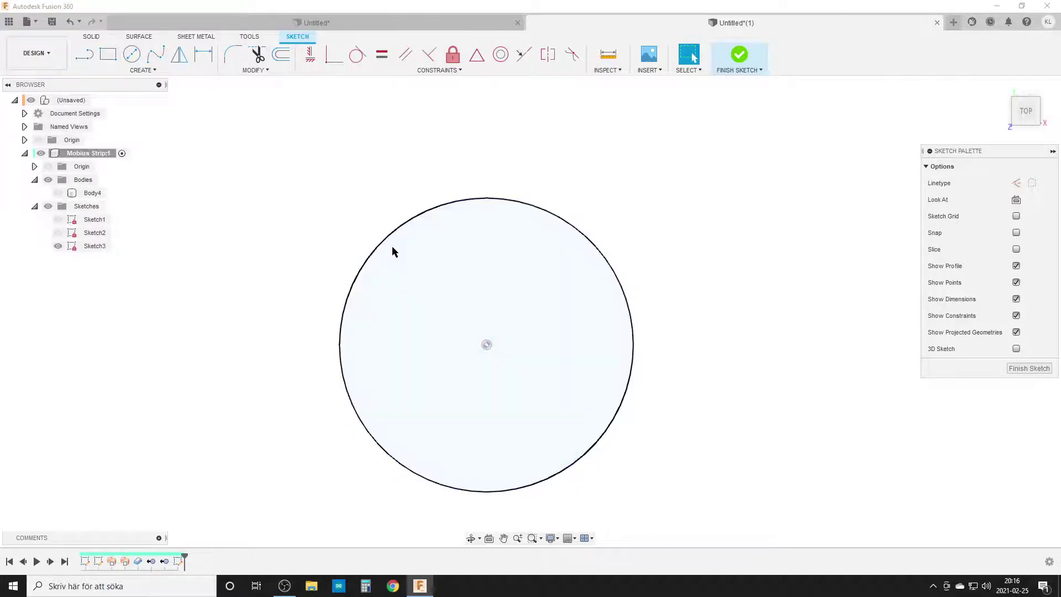
Convert the projected circle to construction geometry and draw an open arc just outside its left side
{"action": "left_click", "coordinate": [385, 243]}
{"action": "left_click", "coordinate": [1016, 183]}
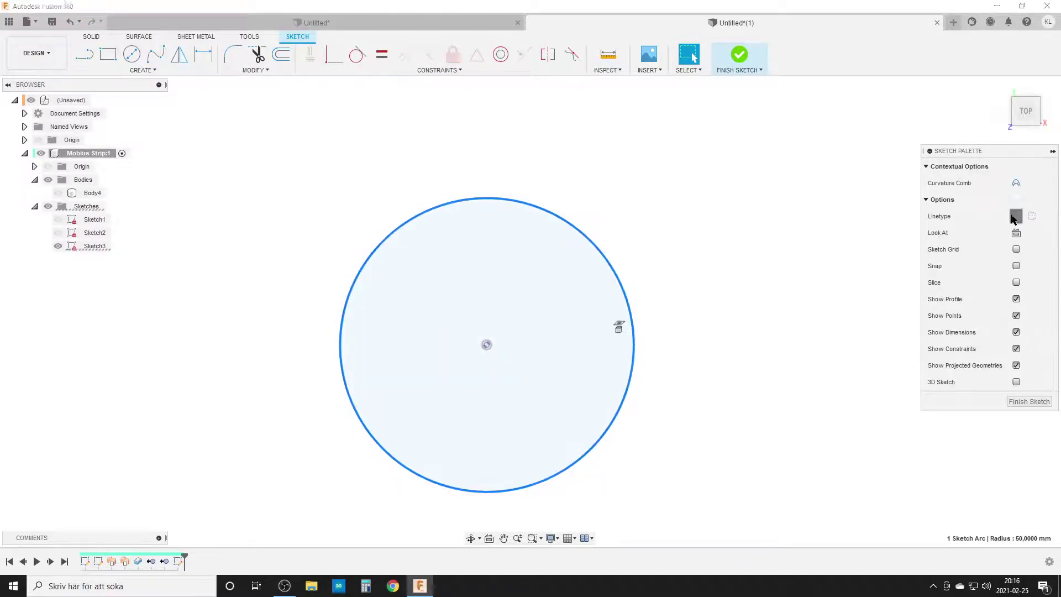
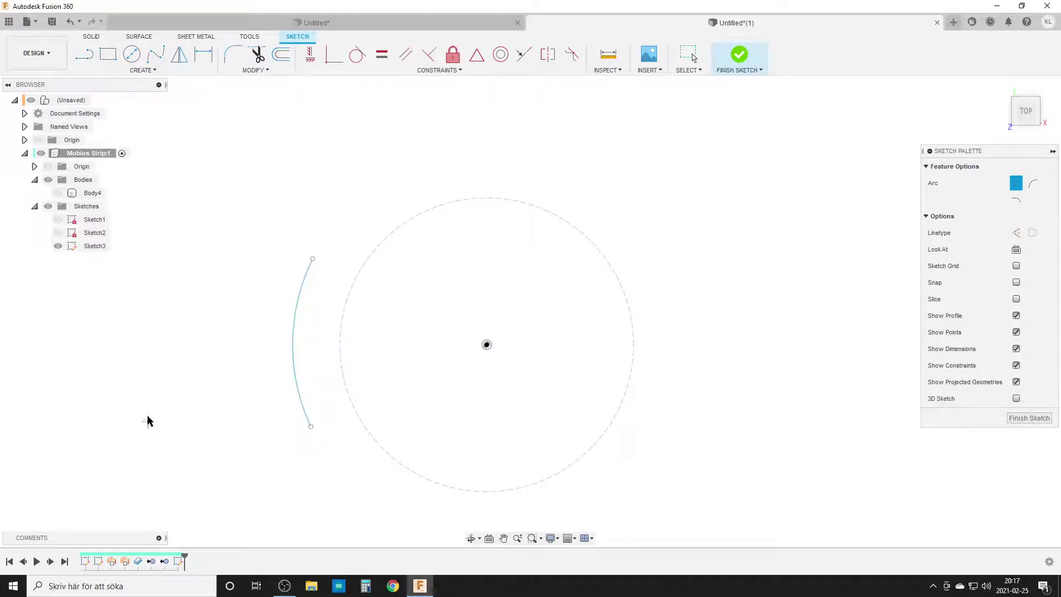
{"action": "key", "text": "Escape"}
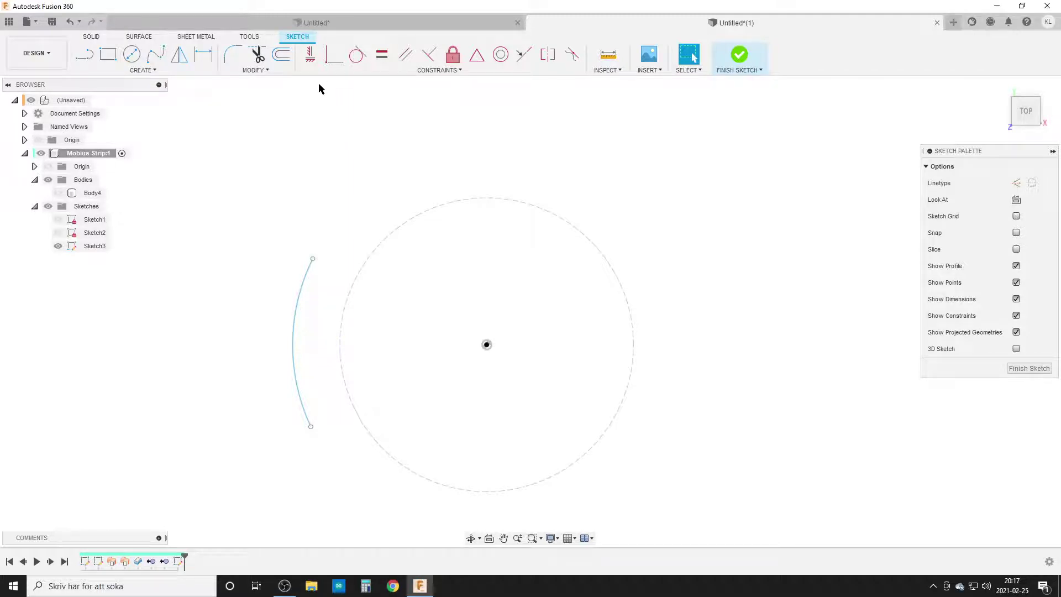
Constrain the arc's midpoint horizontally to the circle's center and shorten the arc slightly by moving its upper endpoint
{"action": "left_click", "coordinate": [309, 57]}
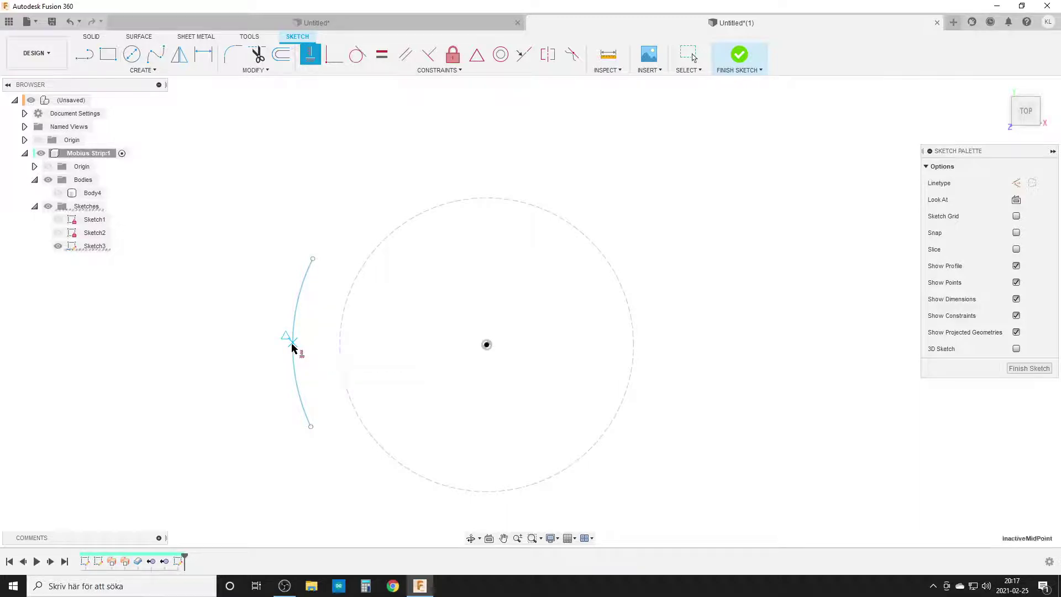
{"action": "left_click", "coordinate": [486, 346]}
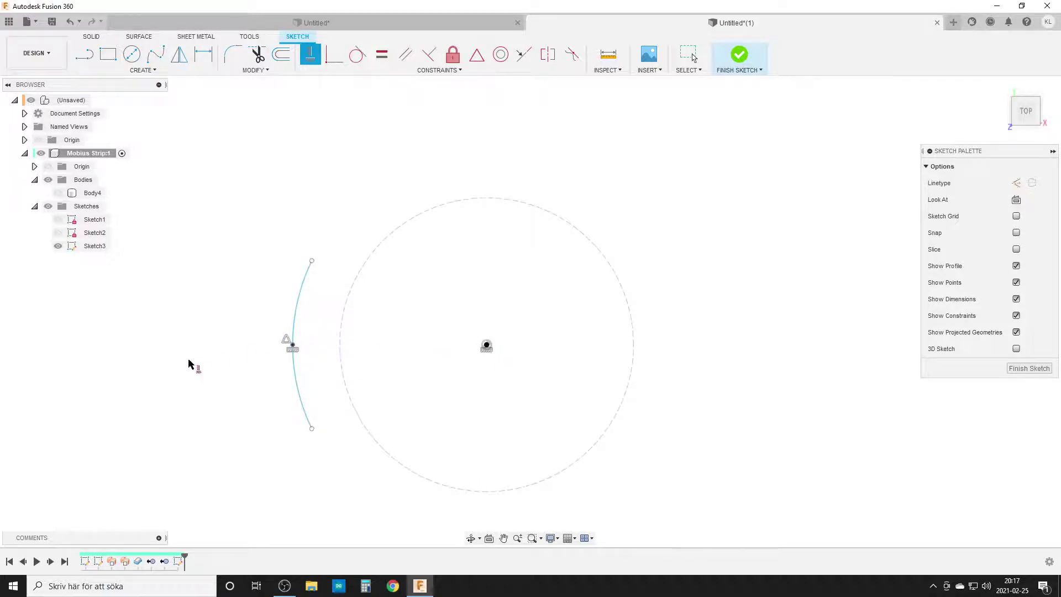
{"action": "key", "text": "Escape"}
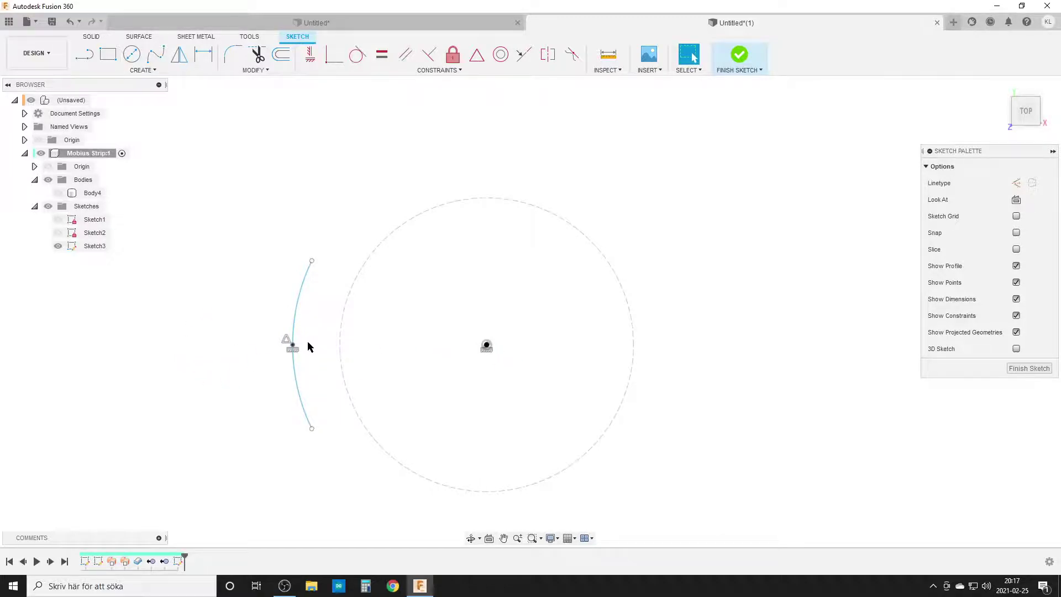
{"action": "mouse_move", "coordinate": [311, 262]}
{"action": "left_mouse_down"}
{"action": "mouse_move", "coordinate": [346, 228]}
{"action": "mouse_move", "coordinate": [279, 285]}
{"action": "mouse_move", "coordinate": [297, 303]}
{"action": "mouse_move", "coordinate": [323, 274]}
{"action": "mouse_move", "coordinate": [308, 268]}
{"action": "left_mouse_up"}
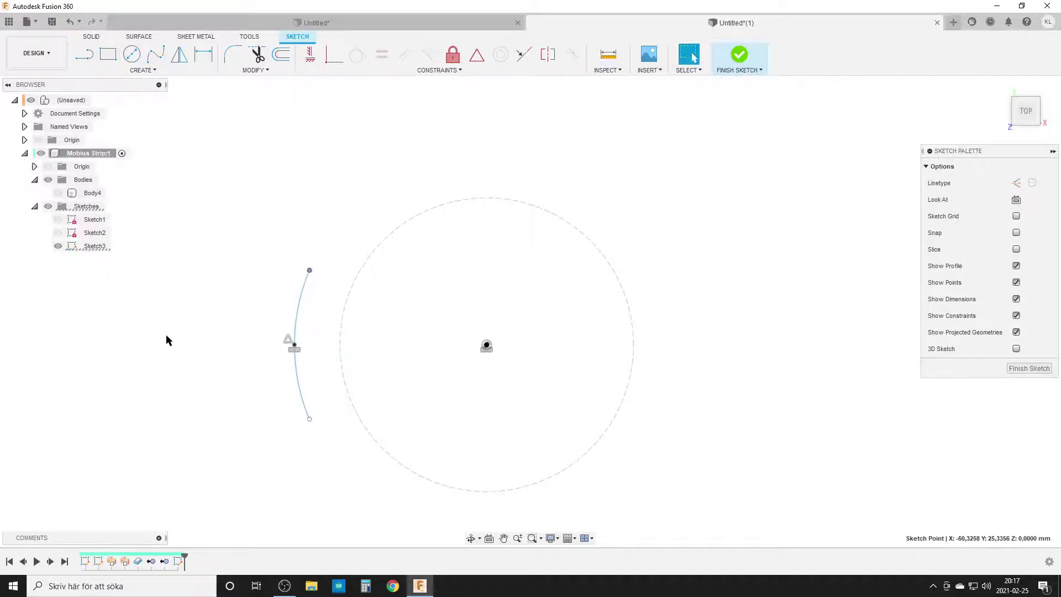
Constrain the arc's midpoint coincident with the projected construction circle
{"action": "left_click", "coordinate": [334, 53]}
{"action": "left_click", "coordinate": [294, 347]}
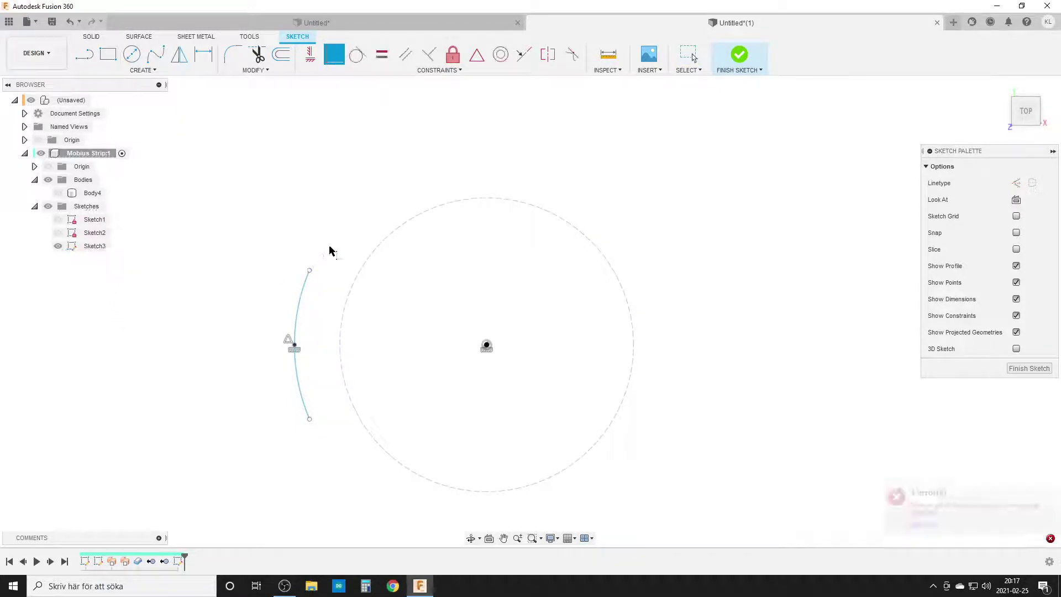
{"action": "left_click", "coordinate": [340, 330]}
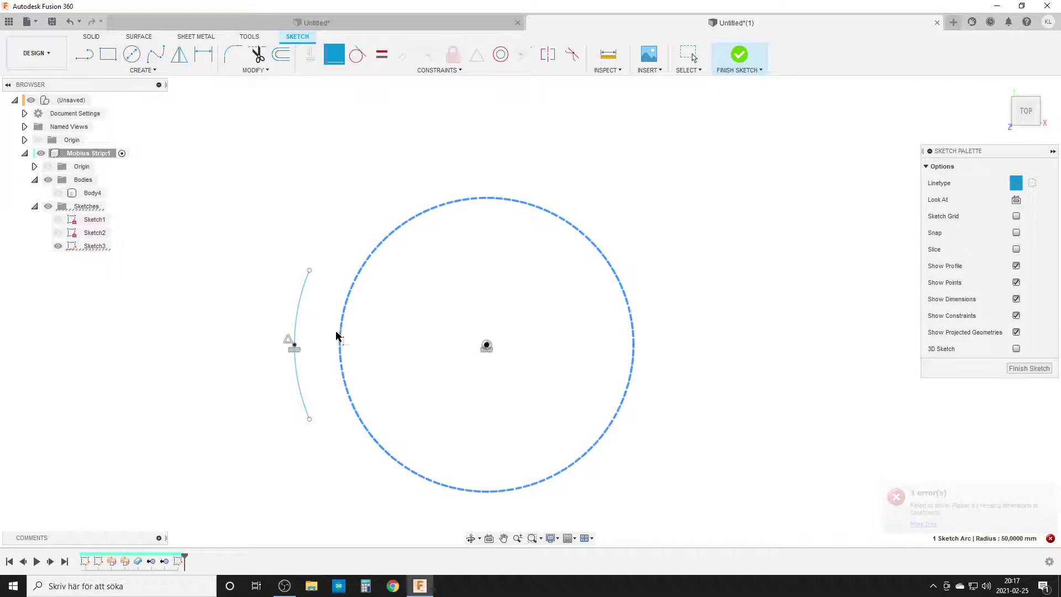
{"action": "left_click", "coordinate": [294, 347]}
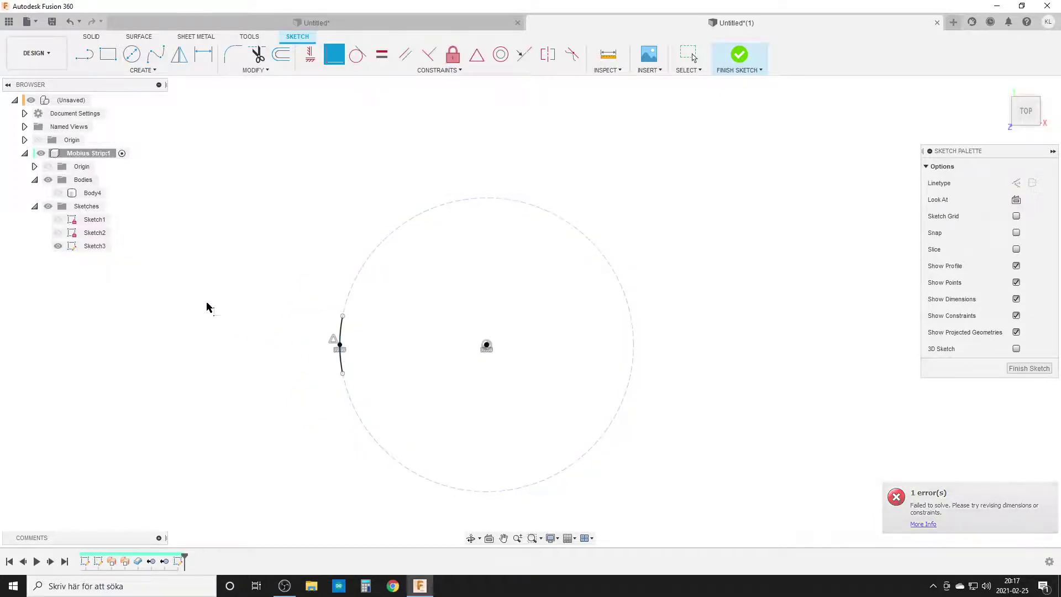
{"action": "key", "text": "Escape"}
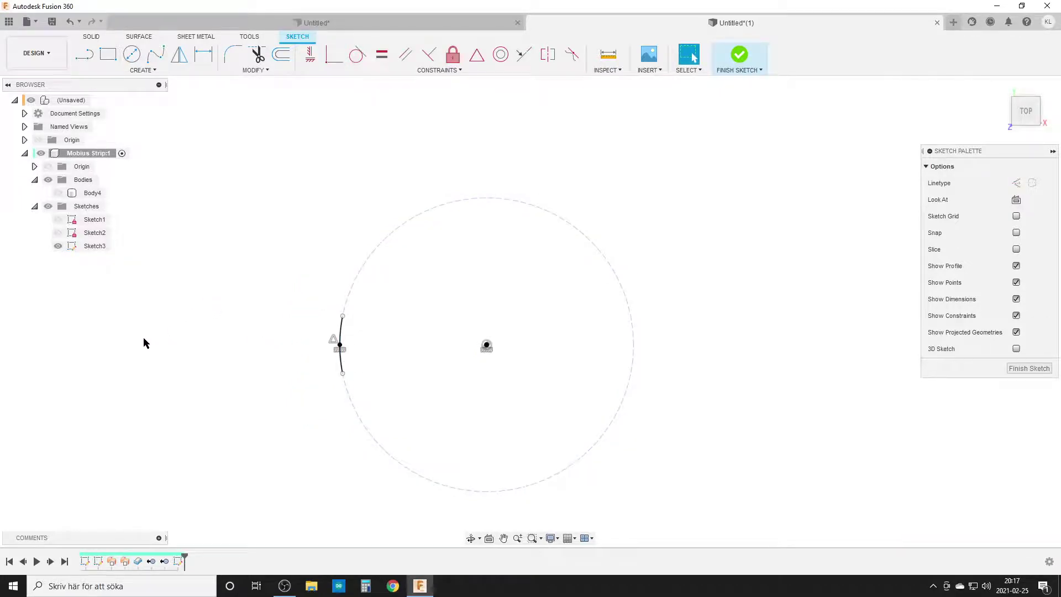
Dimension the angle the arc spans about the circle's center and set it to 360/10 degrees
{"action": "key", "text": "d"}
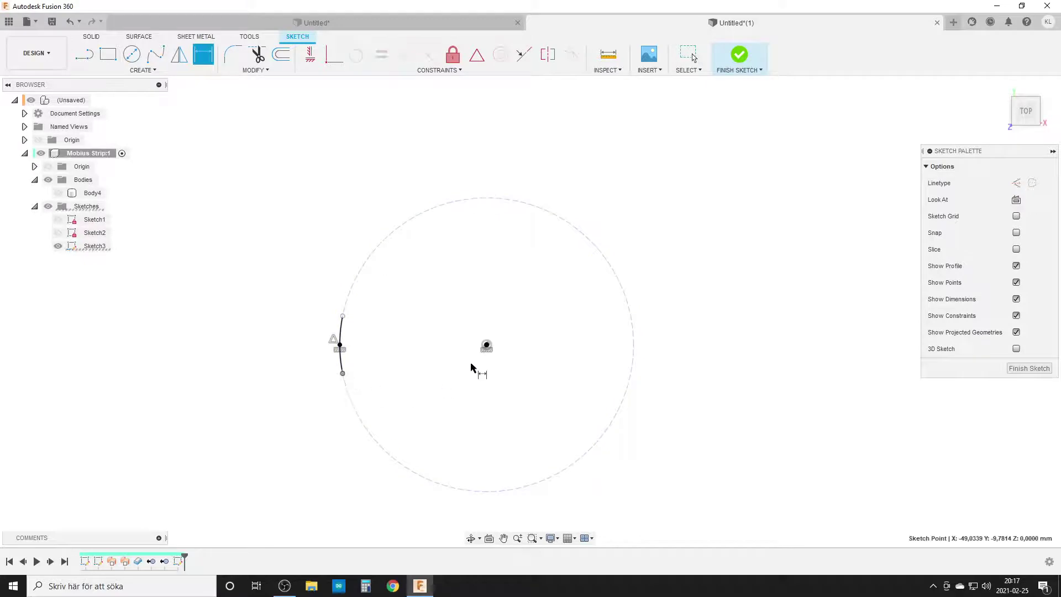
{"action": "left_click", "coordinate": [486, 346]}
{"action": "left_click", "coordinate": [342, 316]}
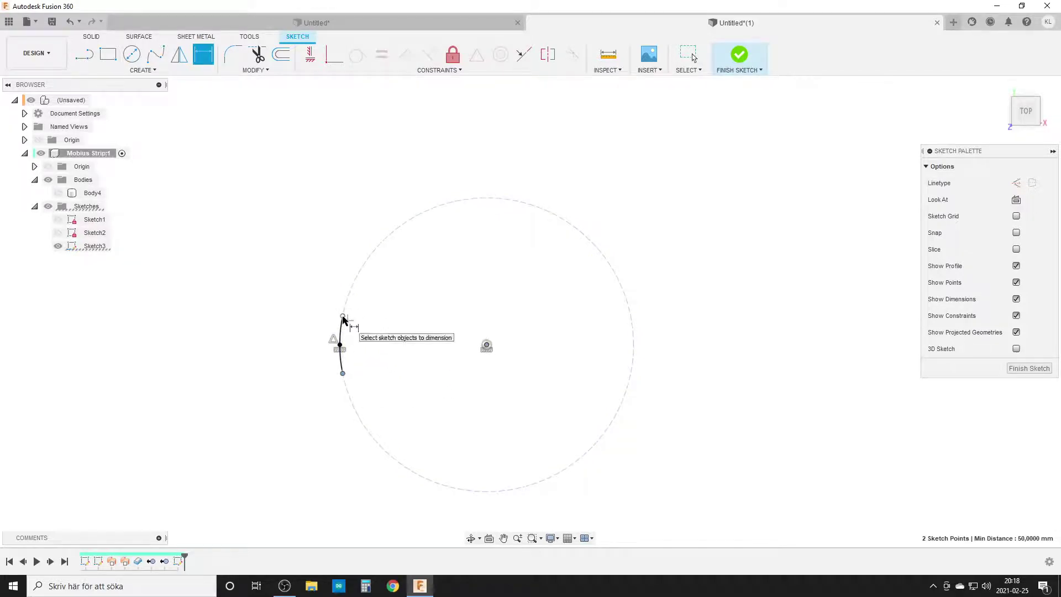
{"action": "left_click", "coordinate": [341, 328]}
{"action": "left_click", "coordinate": [224, 335]}
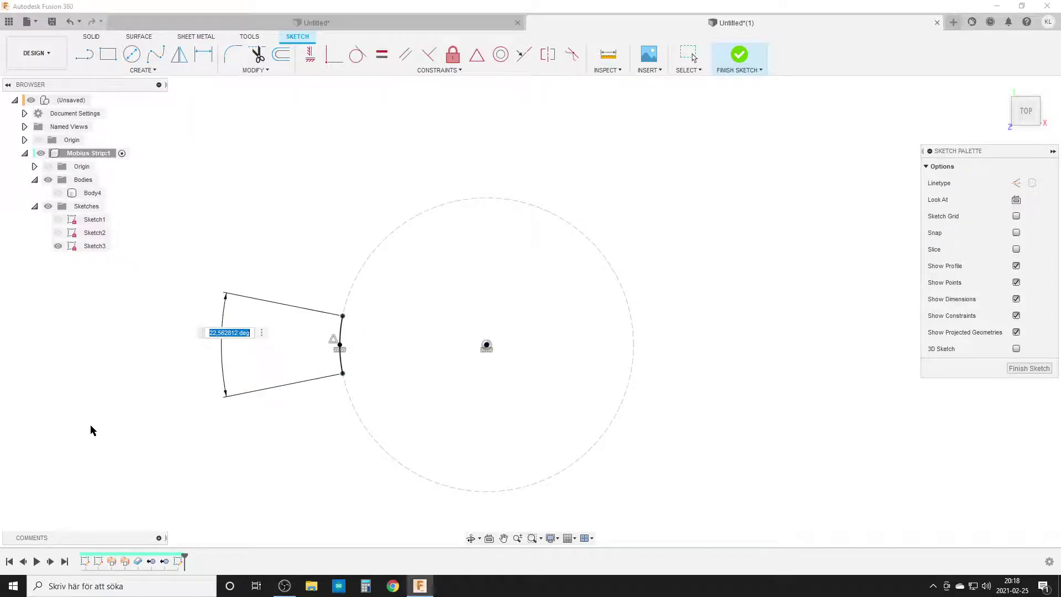
{"action": "type", "text": "33"}
Compare with the perforated strip in the other open document, set the arc's angle to 360/10+5 degrees and finish the sketch
{"action": "left_click", "coordinate": [404, 25]}
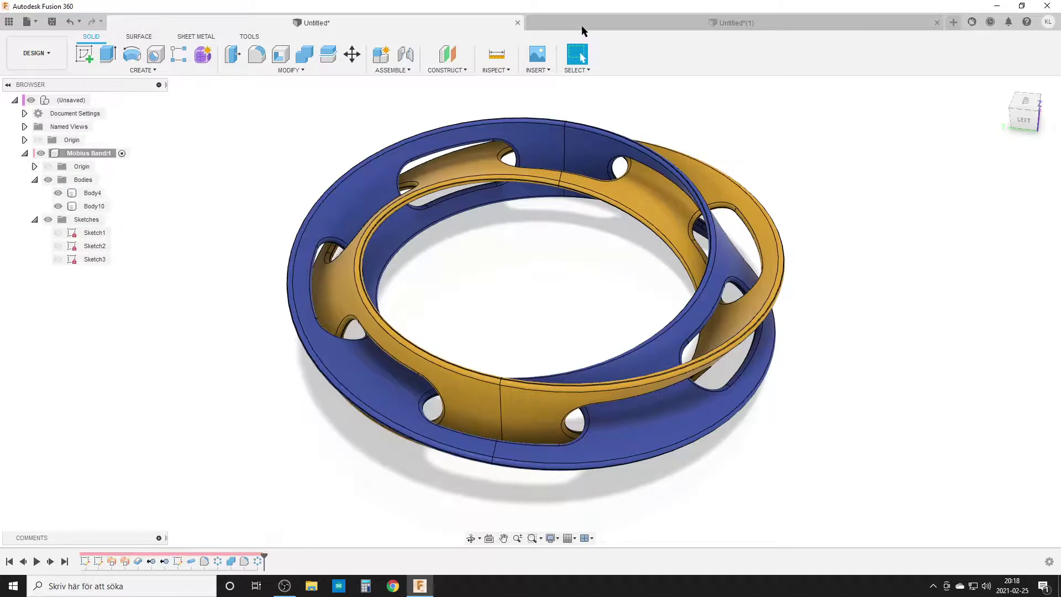
{"action": "left_click", "coordinate": [672, 25]}
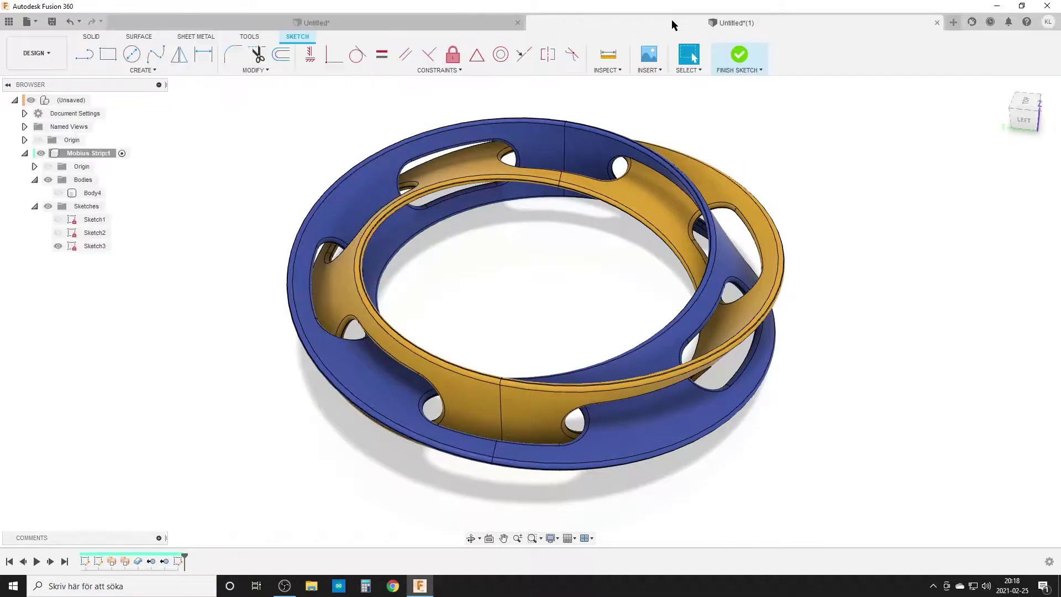
{"action": "double_click", "coordinate": [214, 314]}
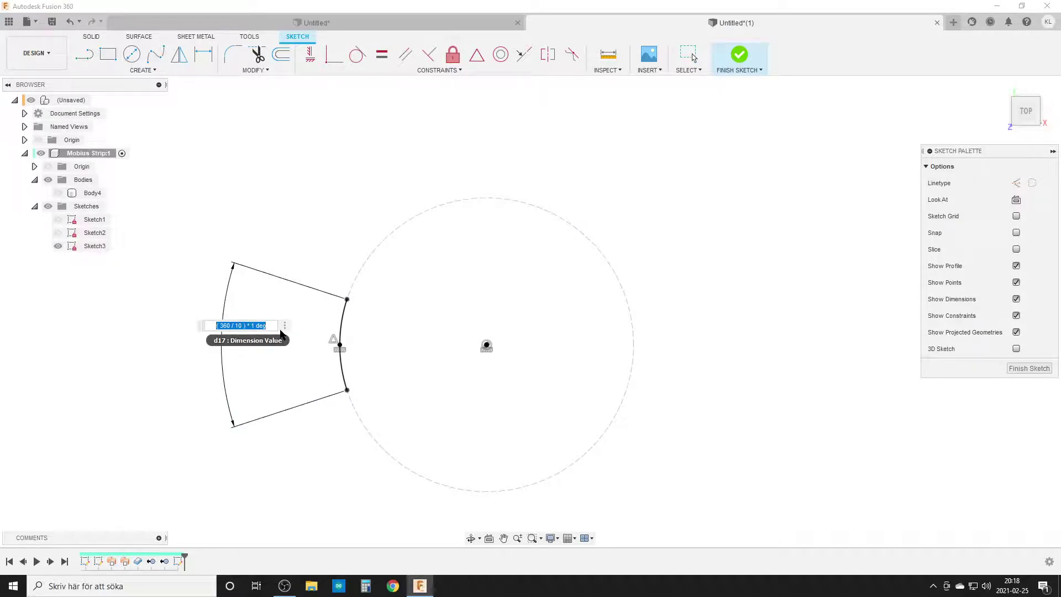
{"action": "type", "text": "360/10+5"}
{"action": "key", "text": "Return"}
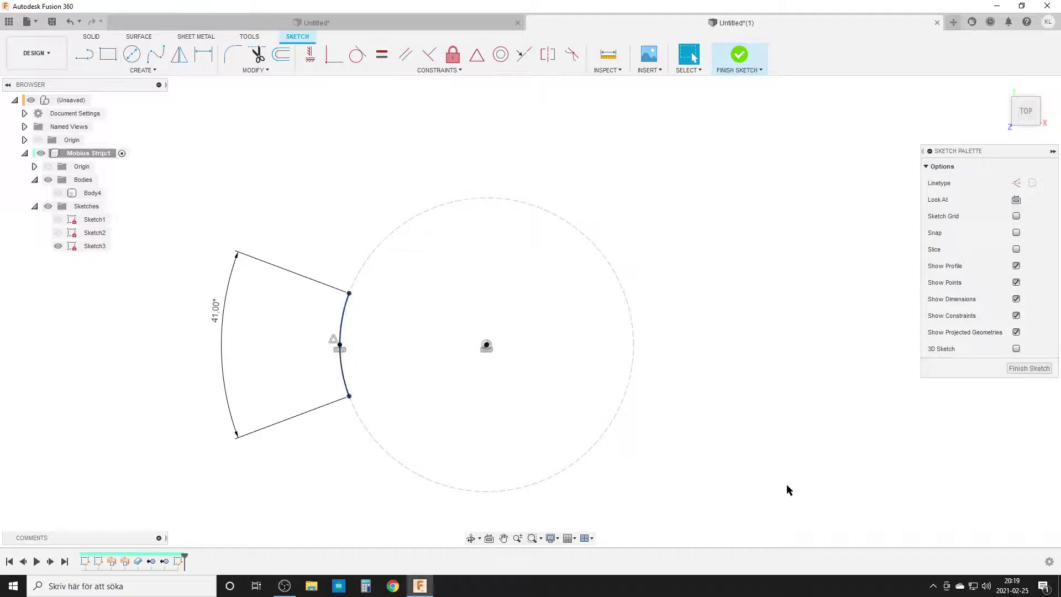
{"action": "left_click", "coordinate": [1046, 368]}
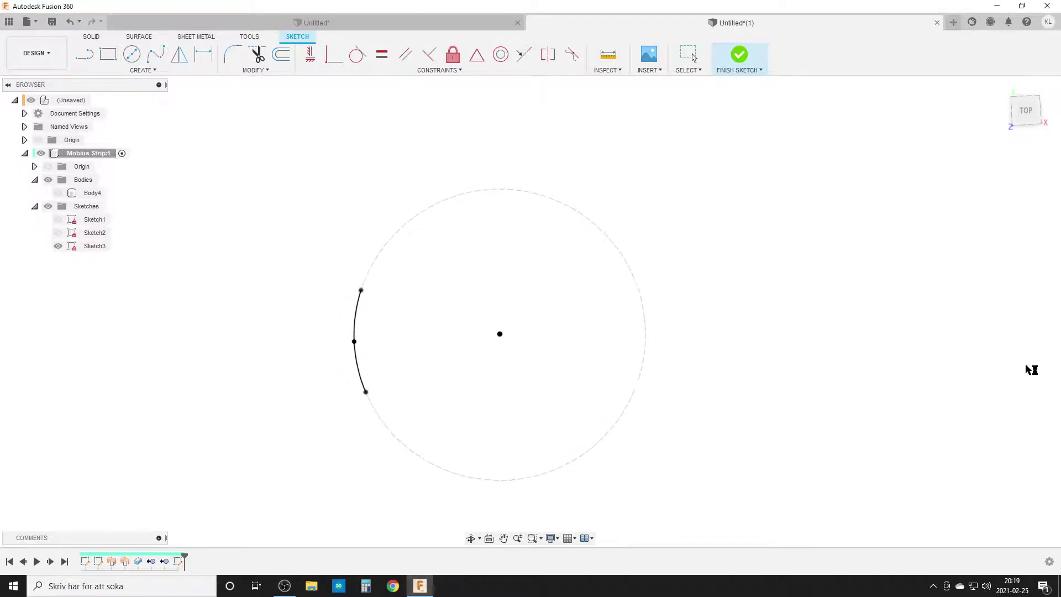
Create a solid circular pipe along the sketched arc with a section size of 25/2 mm, as a new body
{"action": "left_click", "coordinate": [92, 37]}
{"action": "left_click", "coordinate": [135, 70]}
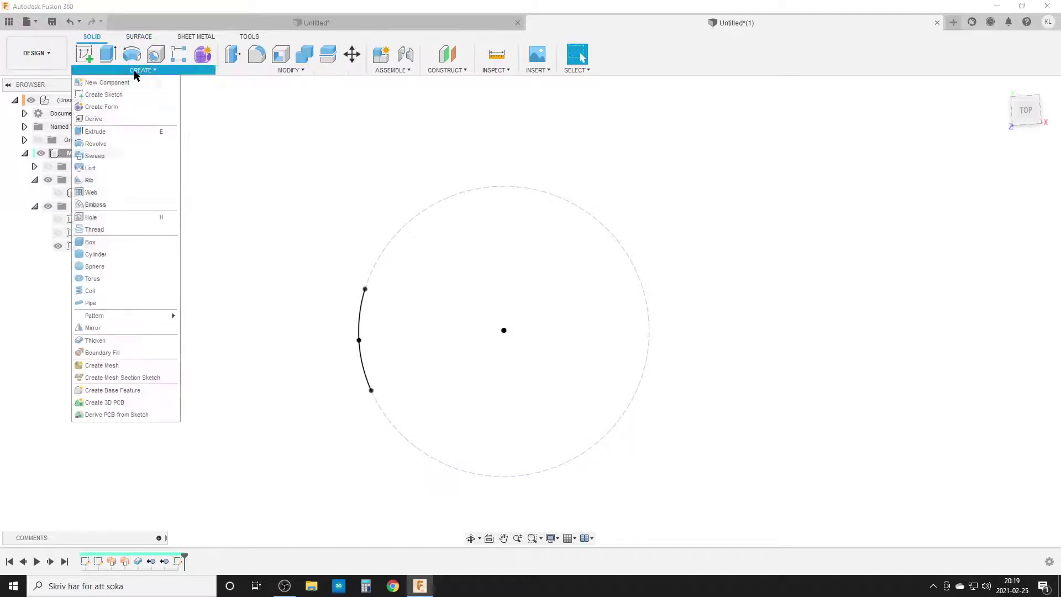
{"action": "left_click", "coordinate": [91, 305]}
{"action": "left_click", "coordinate": [362, 316]}
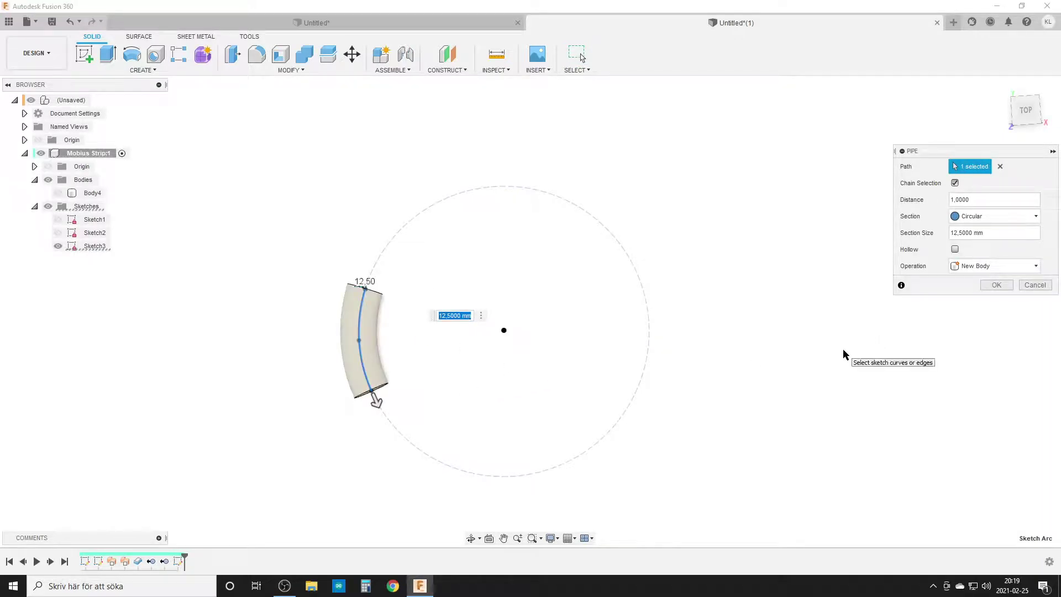
{"action": "type", "text": "25/2"}
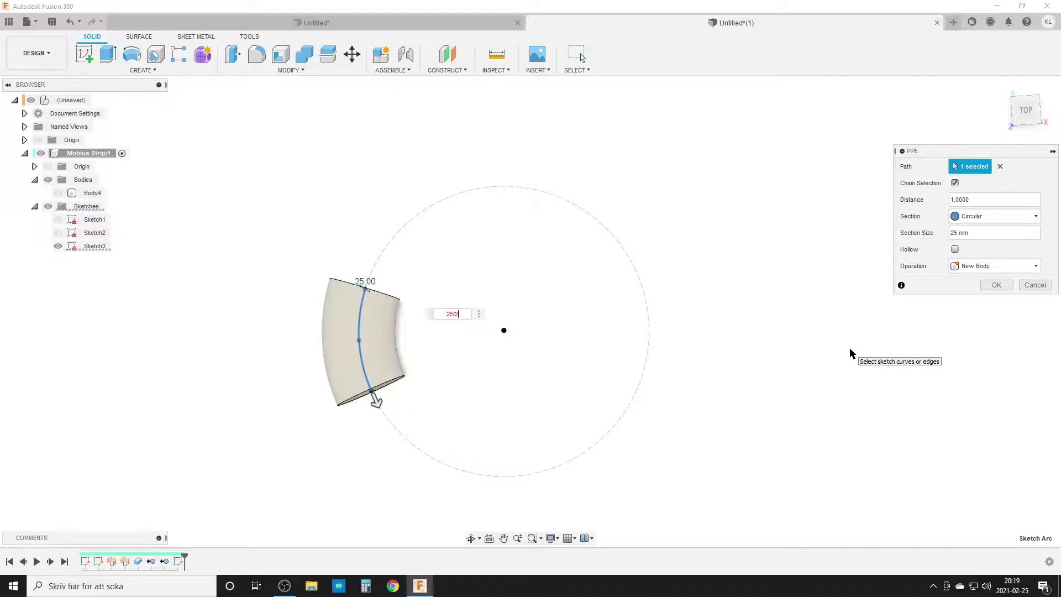
{"action": "key", "text": "Return"}
{"action": "key", "text": "Return"}
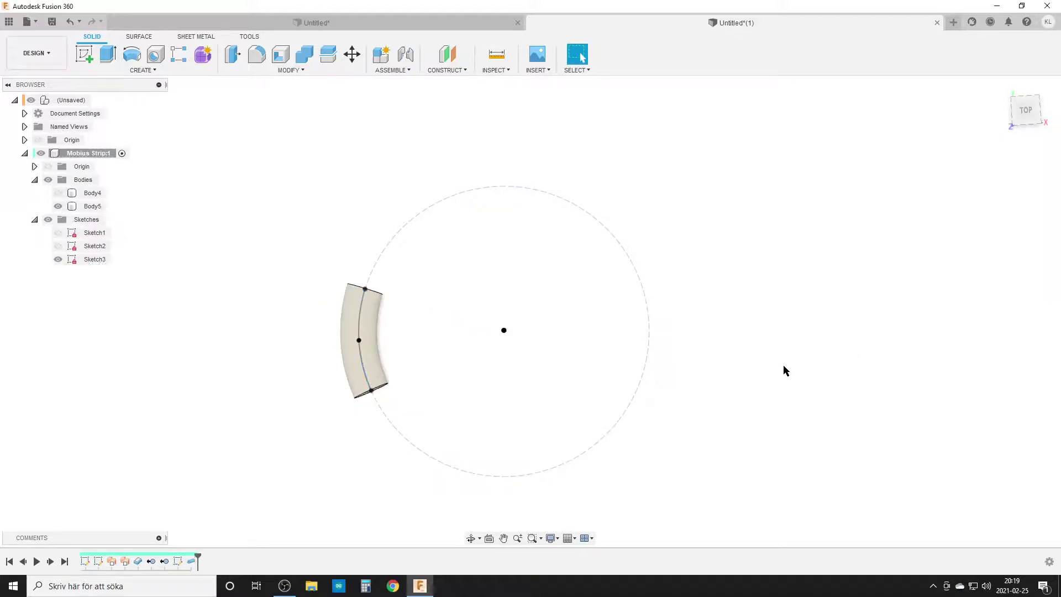
Show the Möbius strip body temporarily to check how the pipe intersects it, and hide it again
{"action": "left_click", "coordinate": [58, 194]}
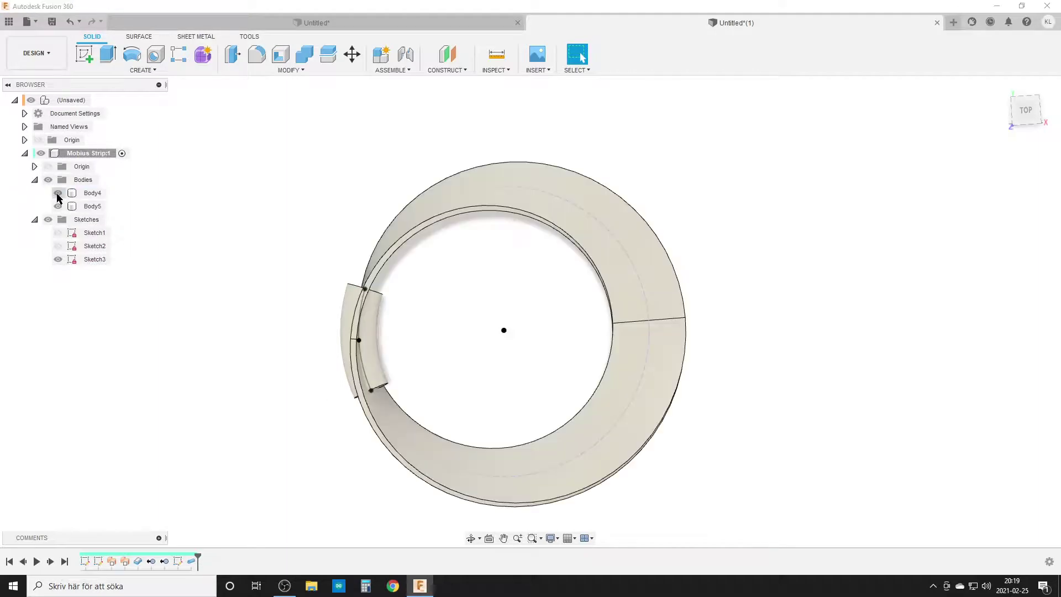
{"action": "middle_click_drag", "start_coordinate": [370, 381], "coordinate": [369, 337], "text": "shift"}
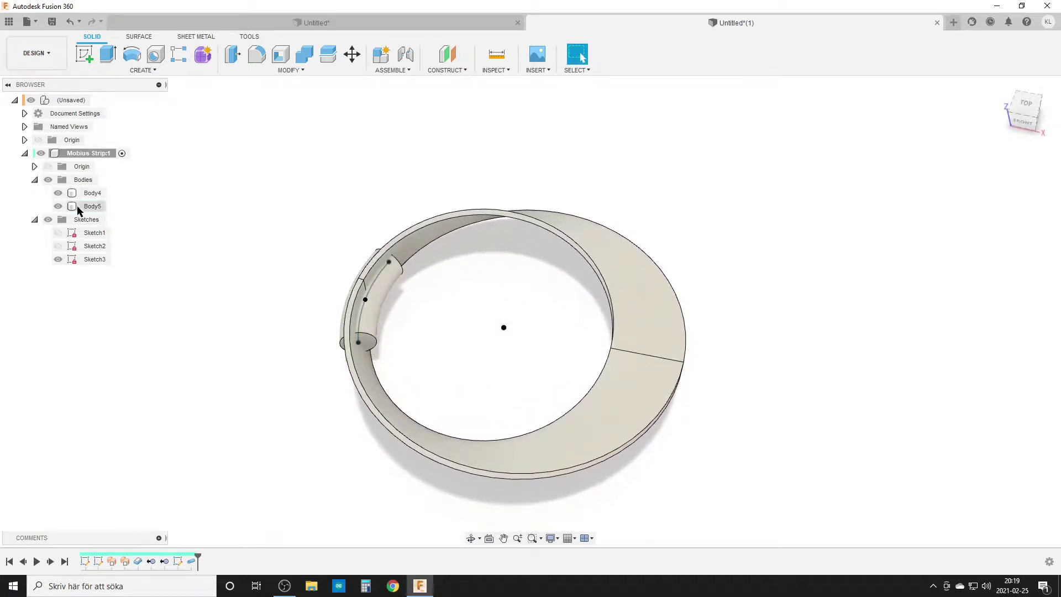
{"action": "left_click", "coordinate": [57, 195]}
{"action": "left_click", "coordinate": [57, 193]}
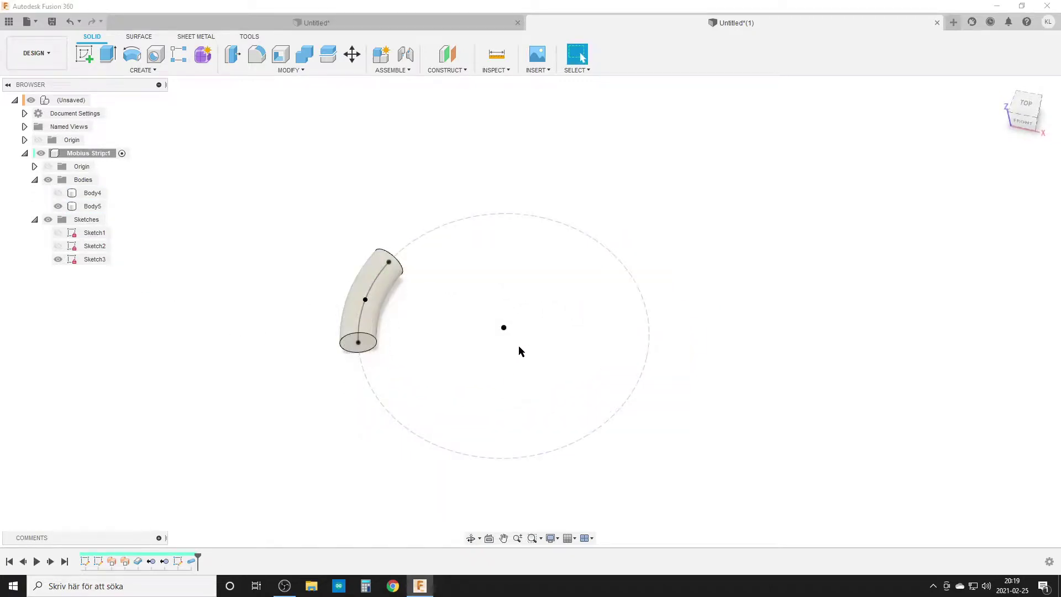
Fillet both circular end edges of the pipe with a radius of 25/2/2 mm
{"action": "key", "text": "s"}
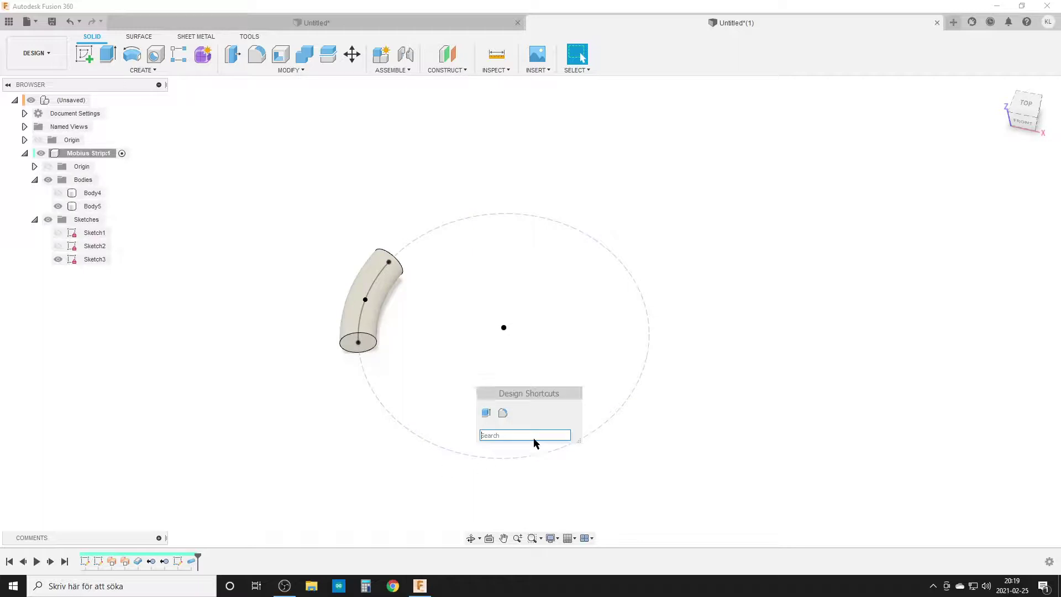
{"action": "left_click", "coordinate": [502, 414]}
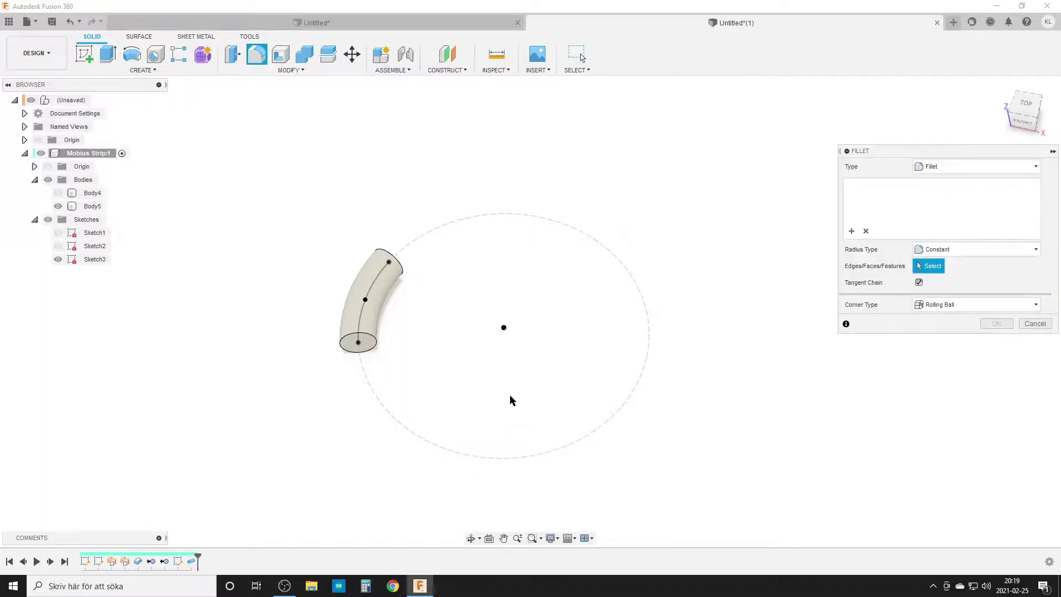
{"action": "left_click", "coordinate": [374, 340]}
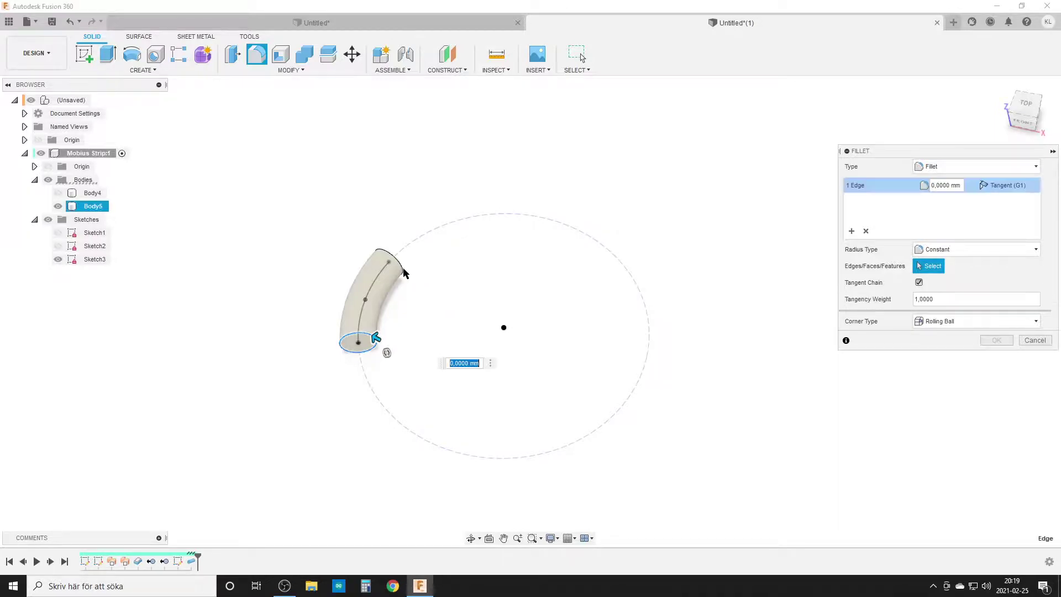
{"action": "left_click", "coordinate": [401, 269]}
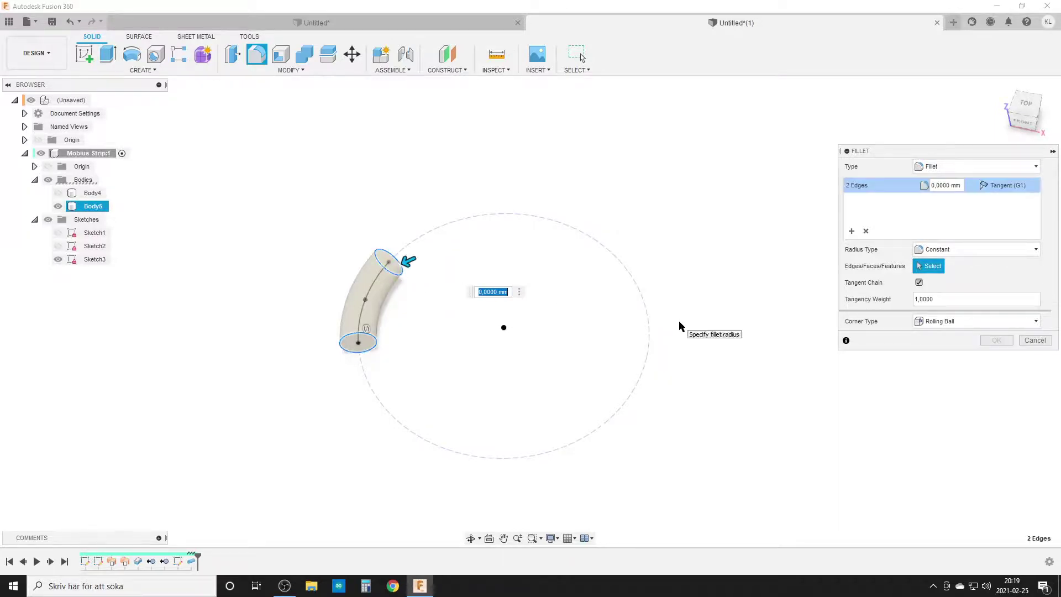
{"action": "type", "text": "25/2/2"}
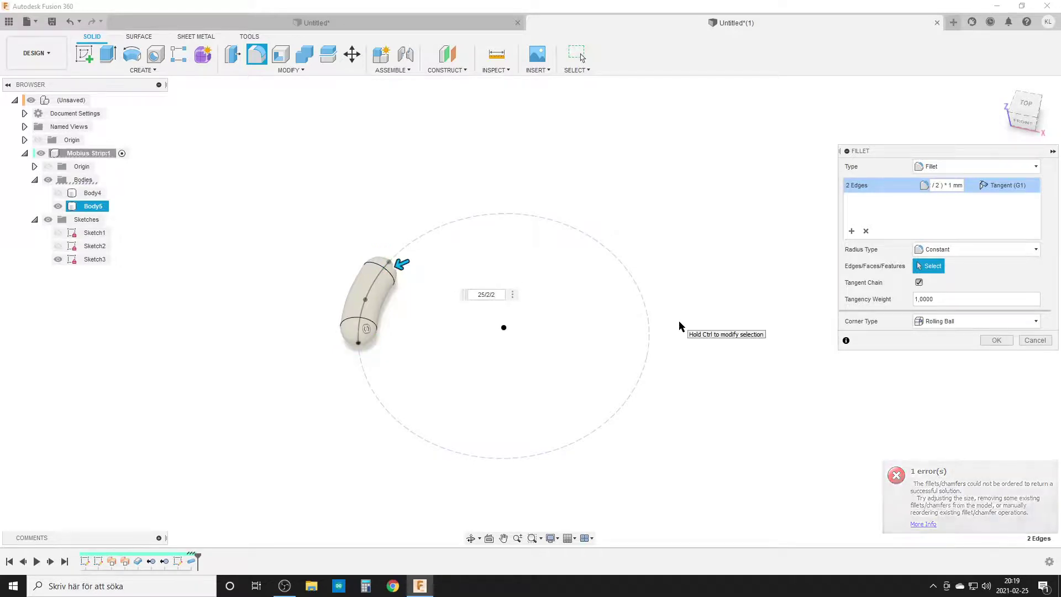
{"action": "key", "text": "Return"}
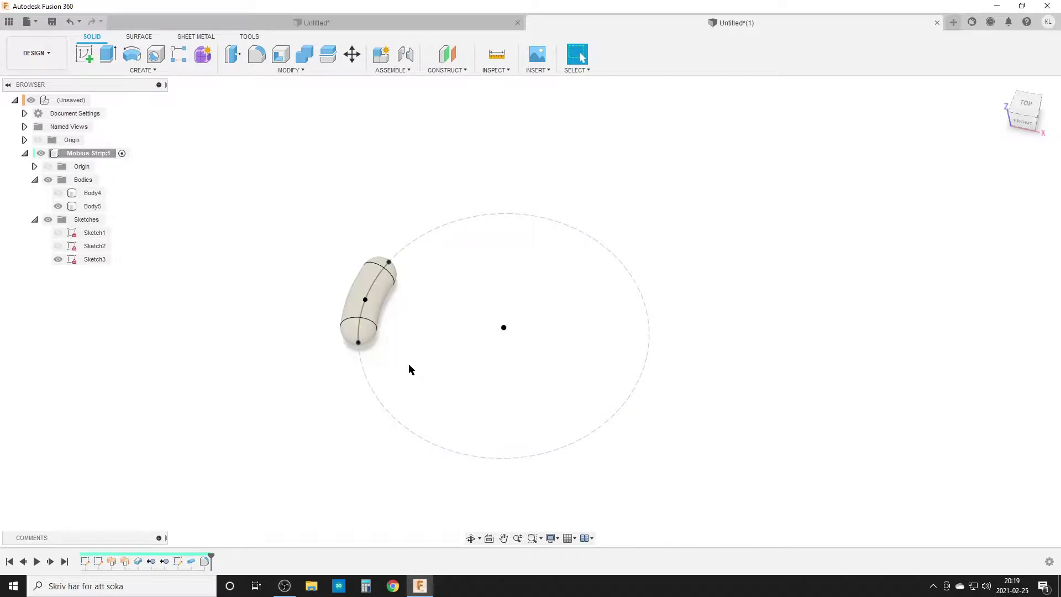
{"action": "left_click", "coordinate": [371, 311]}
{"action": "left_click", "coordinate": [262, 349]}
{"action": "key", "text": "ctrl+z"}
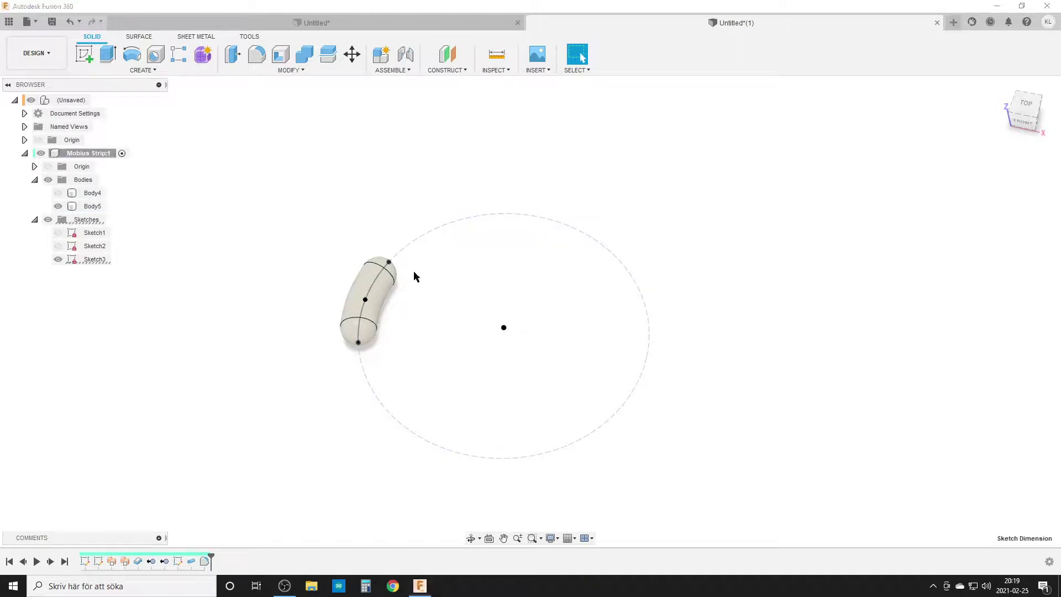
Create a full circular pattern of the rounded pipe body around the construction circle's axis with a quantity of 5
{"action": "type", "text": "sc"}
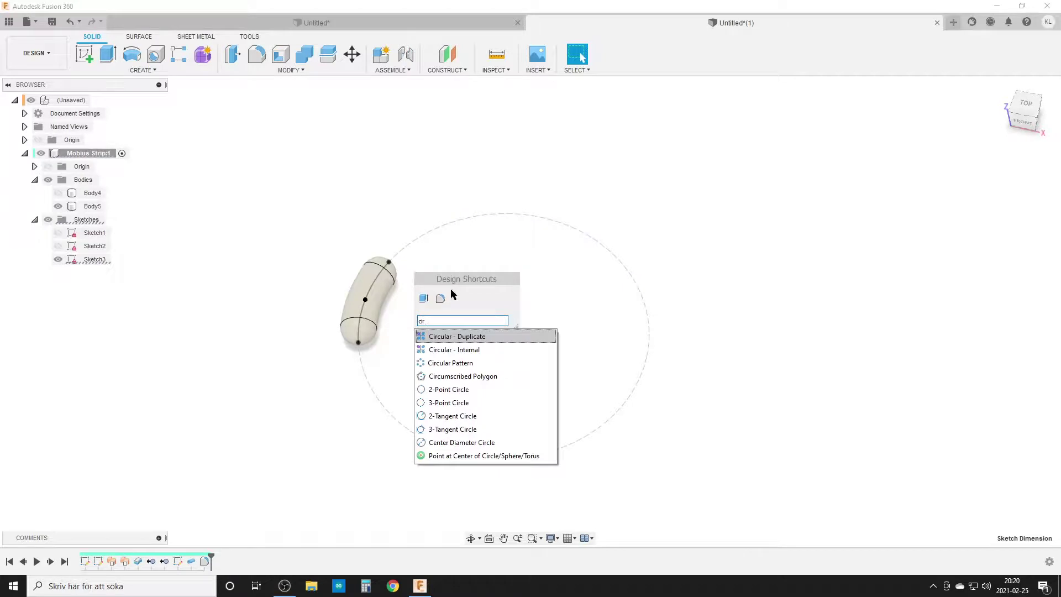
{"action": "left_click", "coordinate": [466, 363]}
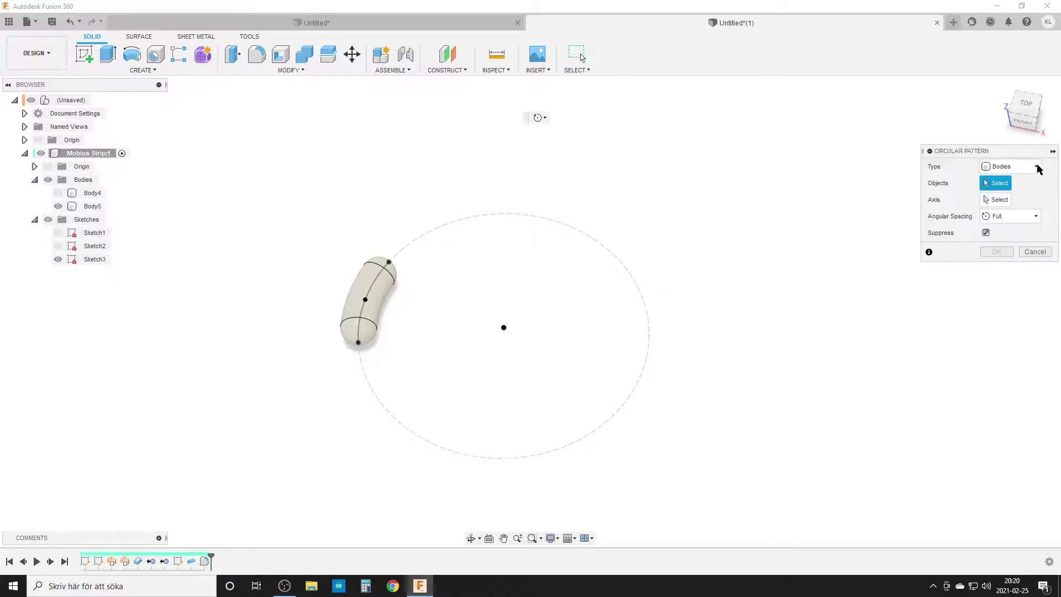
{"action": "left_click", "coordinate": [393, 295]}
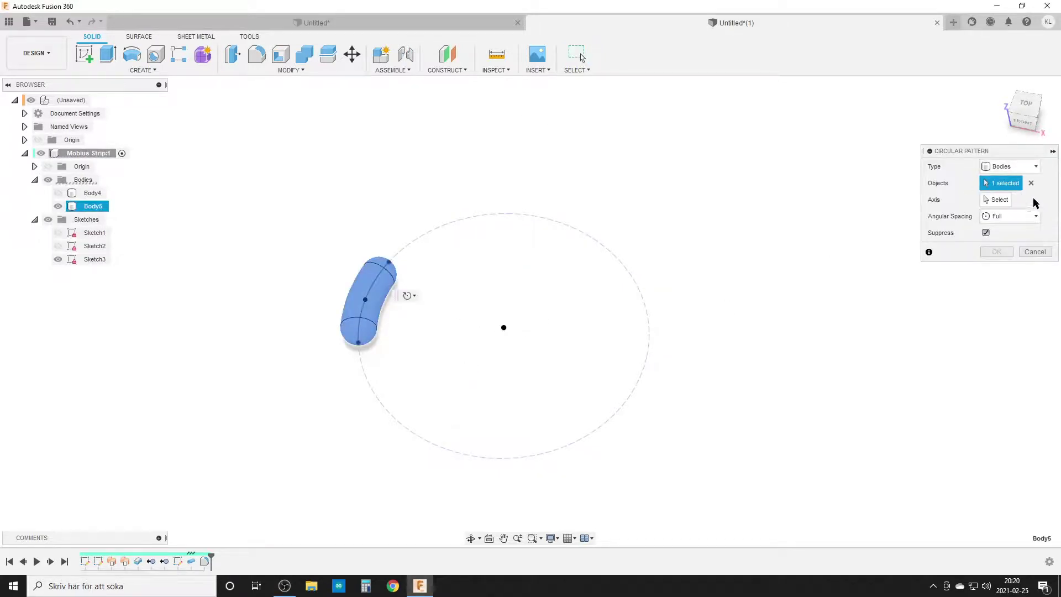
{"action": "left_click", "coordinate": [995, 200]}
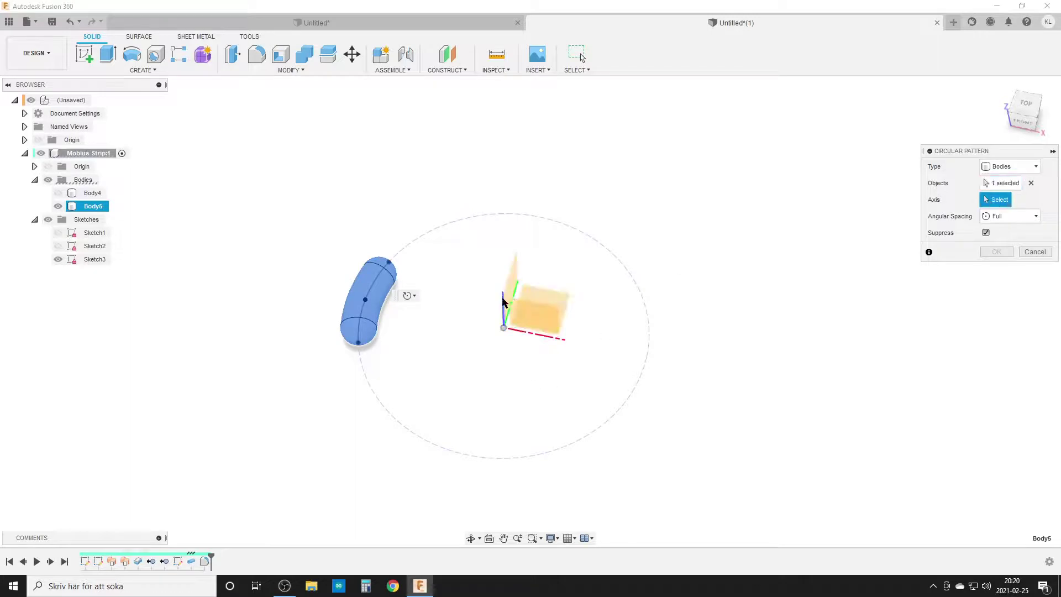
{"action": "left_click", "coordinate": [417, 440]}
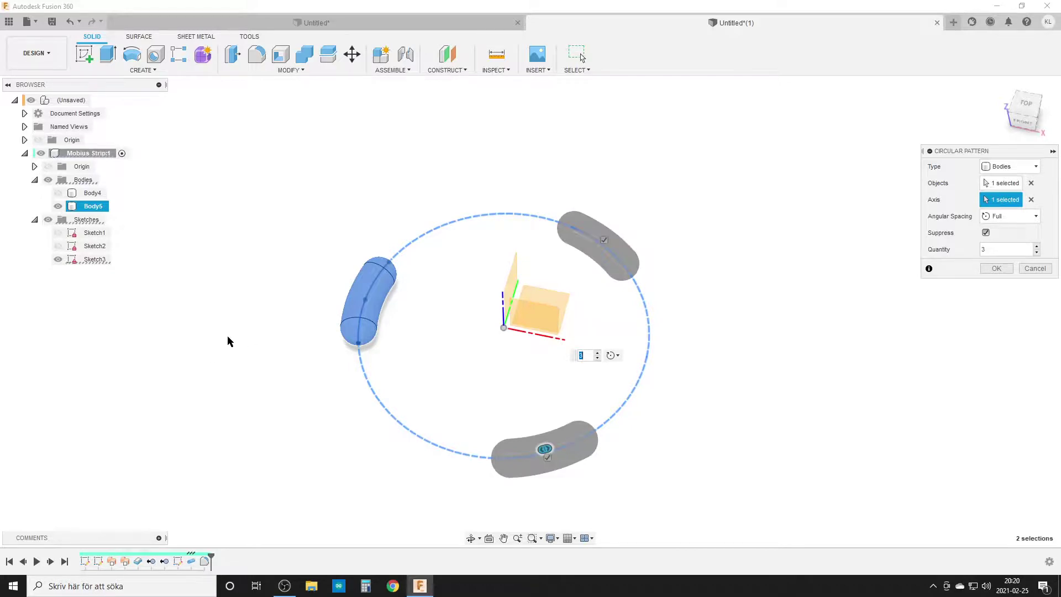
{"action": "key", "text": "Return"}
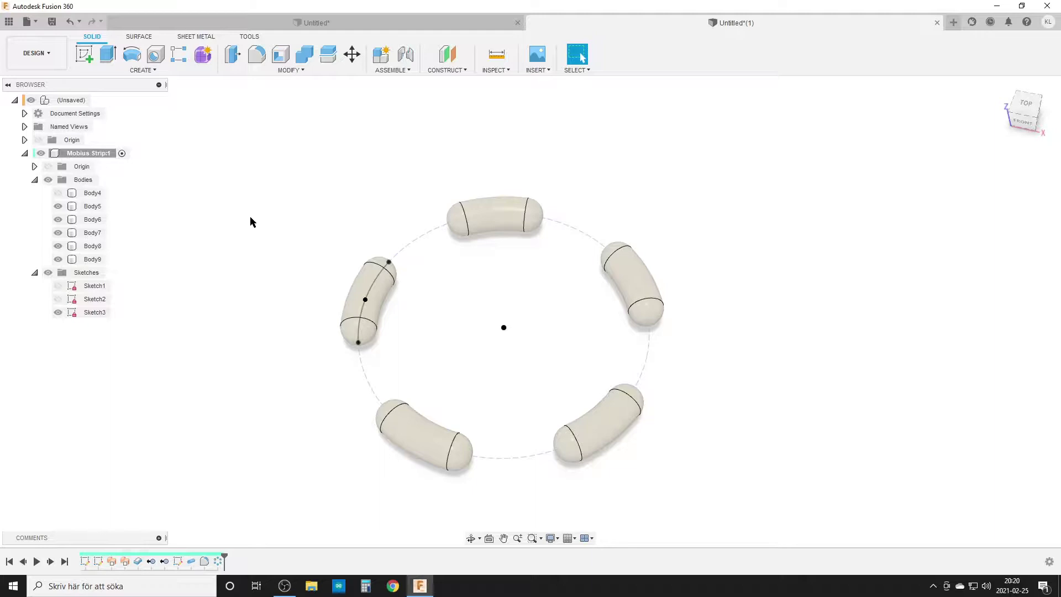
Show the Möbius strip body, cut the five rounded pipe bodies out of it with Combine, and hide the construction circle sketch
{"action": "left_click", "coordinate": [58, 193]}
{"action": "middle_click_drag", "start_coordinate": [575, 370], "coordinate": [534, 344], "text": "shift"}
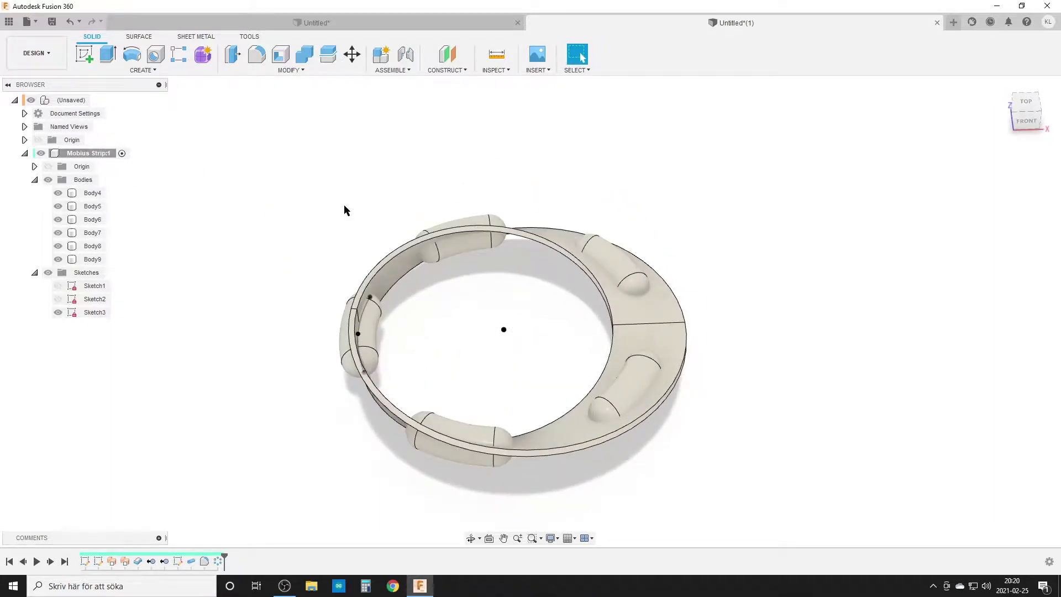
{"action": "left_click", "coordinate": [304, 54]}
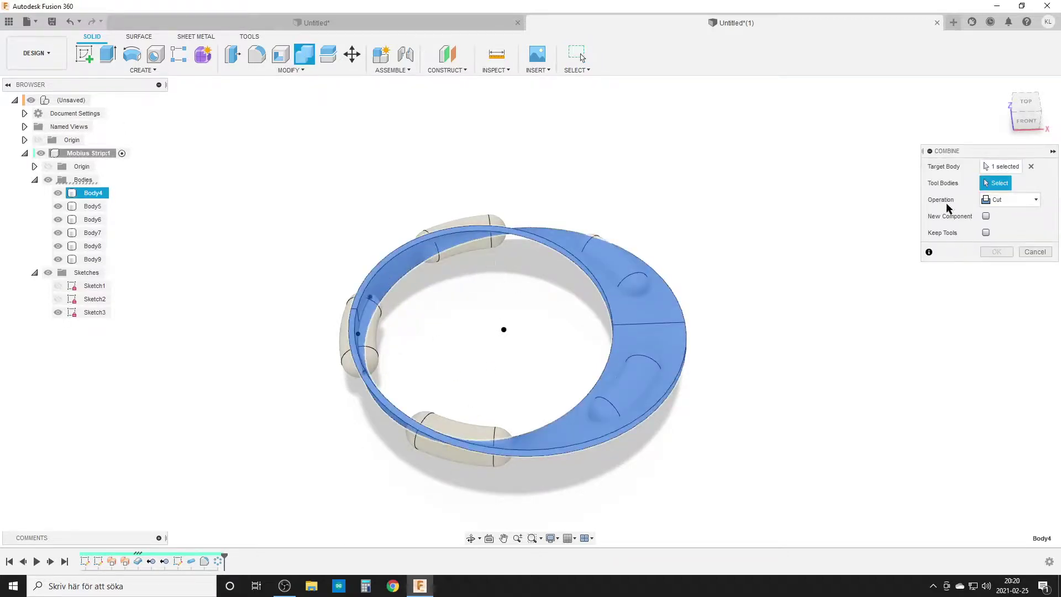
{"action": "left_click", "coordinate": [451, 244]}
{"action": "left_click", "coordinate": [630, 288]}
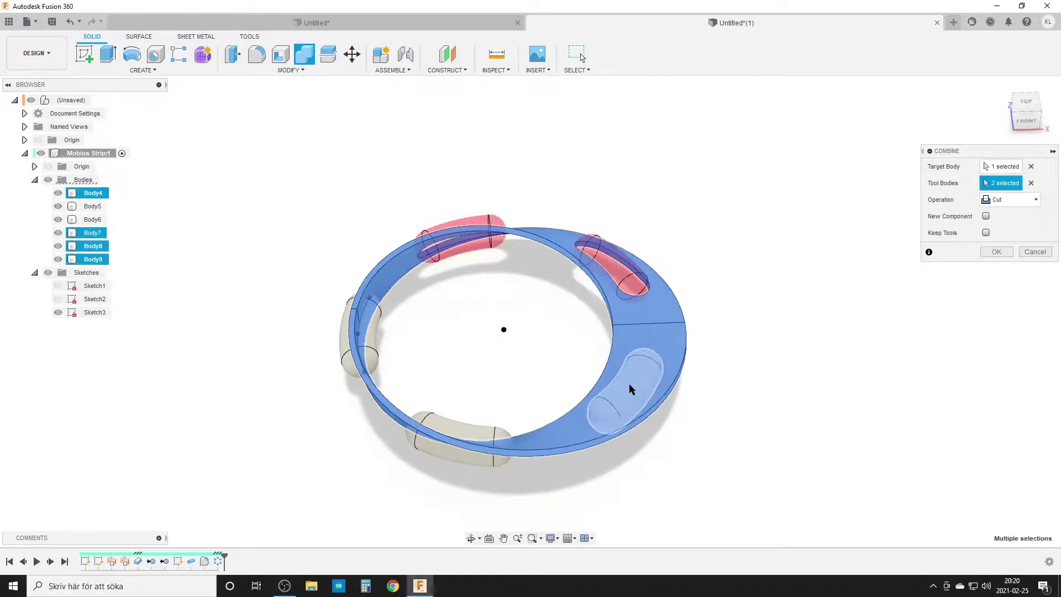
{"action": "left_click", "coordinate": [628, 381]}
{"action": "left_click", "coordinate": [447, 420]}
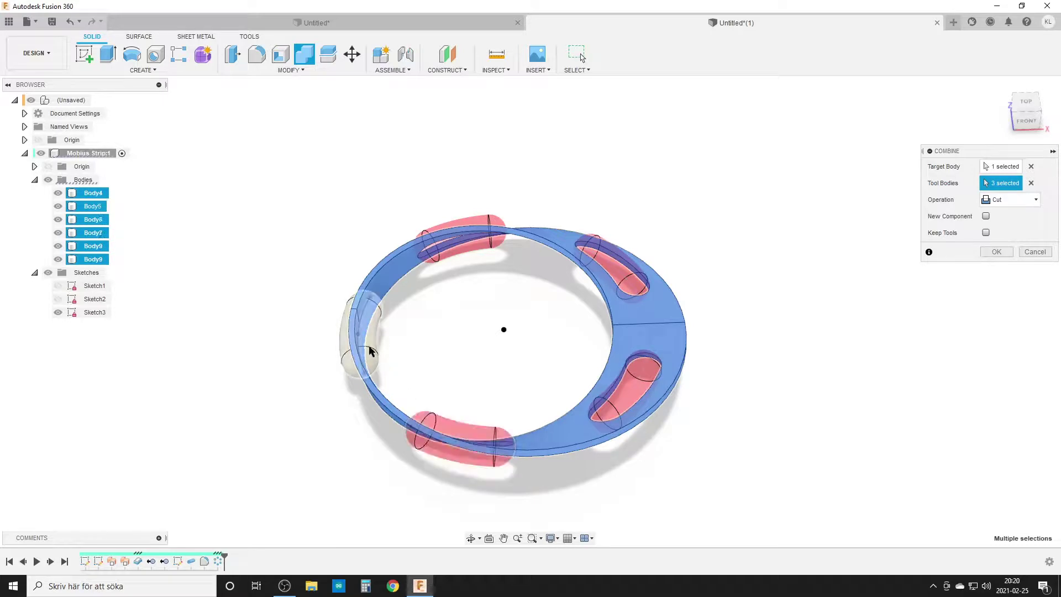
{"action": "left_click", "coordinate": [369, 351]}
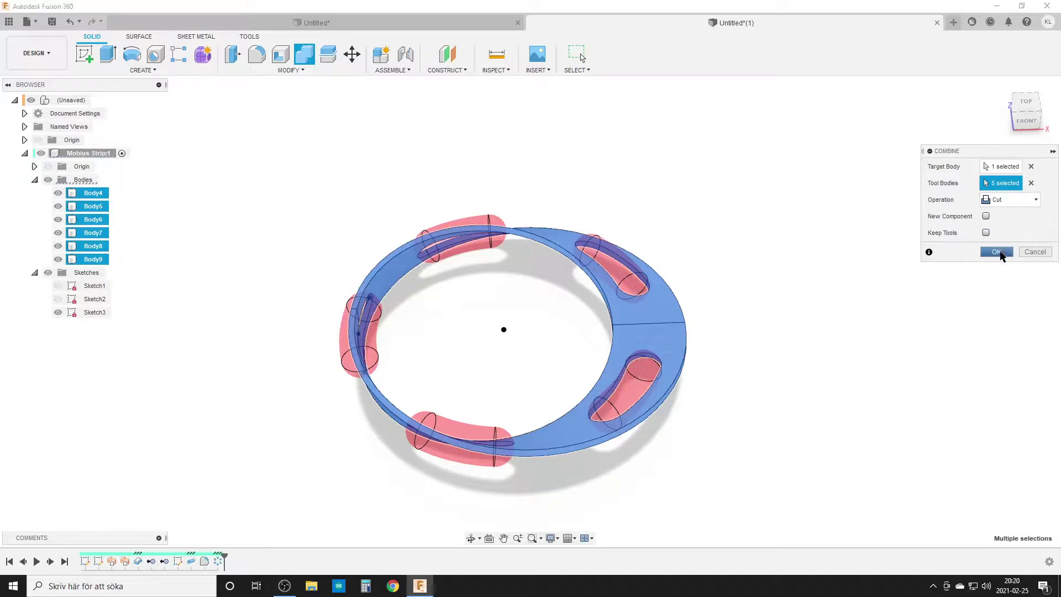
{"action": "left_click", "coordinate": [996, 252]}
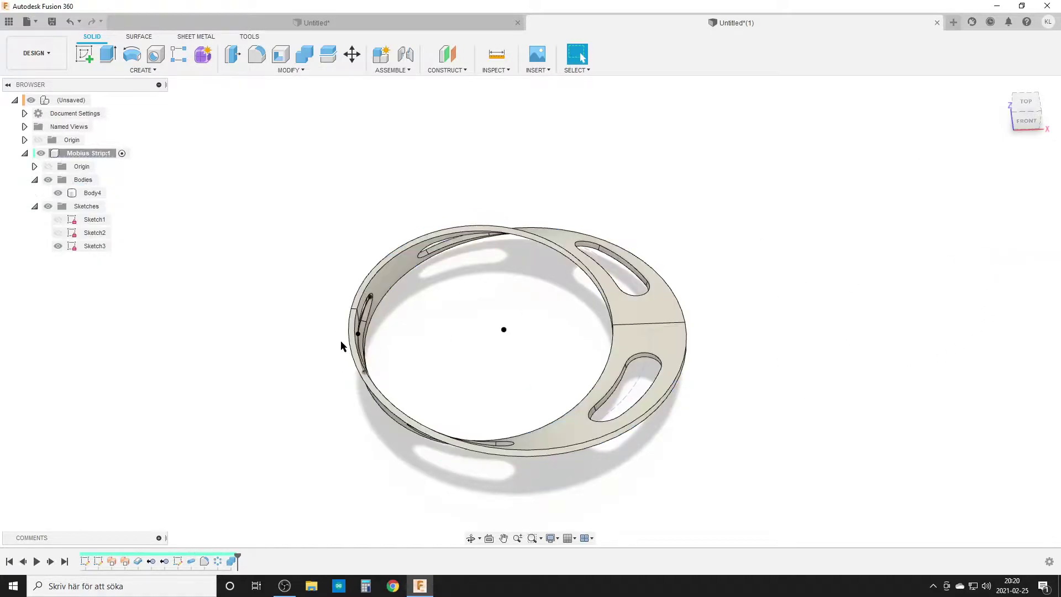
{"action": "left_click", "coordinate": [58, 246]}
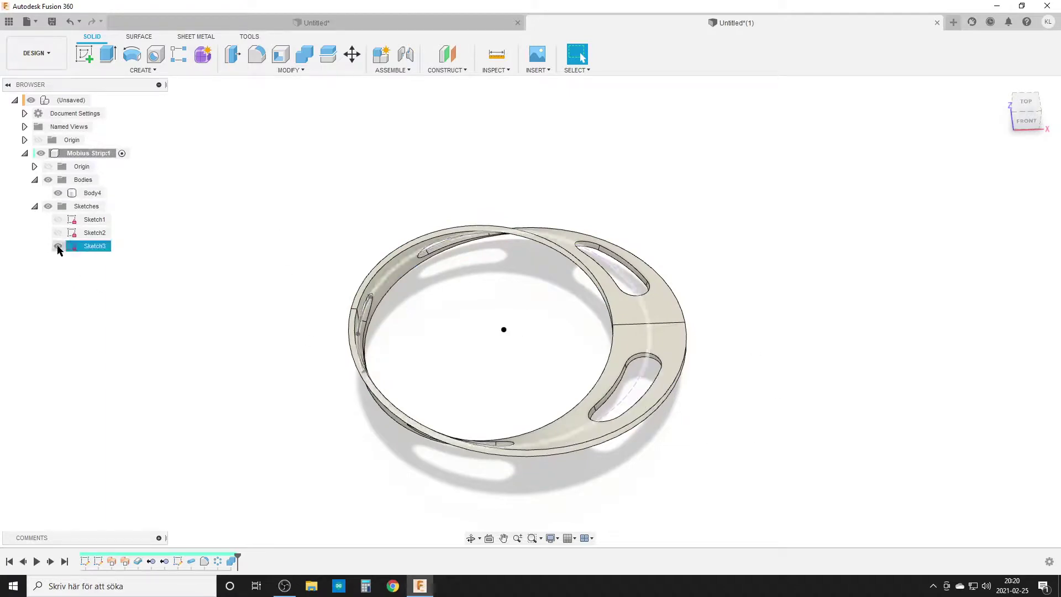
Fillet all edges of the slotted Möbius strip body with a radius of 0,5 mm
{"action": "mouse_move", "coordinate": [546, 389]}
{"action": "middle_mouse_down", "text": "shift"}
{"action": "mouse_move", "coordinate": [731, 421]}
{"action": "mouse_move", "coordinate": [727, 362]}
{"action": "mouse_move", "coordinate": [708, 443]}
{"action": "mouse_move", "coordinate": [602, 433]}
{"action": "mouse_move", "coordinate": [677, 430]}
{"action": "mouse_move", "coordinate": [711, 395]}
{"action": "mouse_move", "coordinate": [736, 401]}
{"action": "mouse_move", "coordinate": [639, 405]}
{"action": "mouse_move", "coordinate": [489, 299]}
{"action": "mouse_move", "coordinate": [635, 420]}
{"action": "mouse_move", "coordinate": [701, 432]}
{"action": "mouse_move", "coordinate": [697, 417]}
{"action": "middle_mouse_up", "text": "shift"}
{"action": "scroll", "coordinate": [704, 402], "scroll_direction": "down", "scroll_amount": 2}
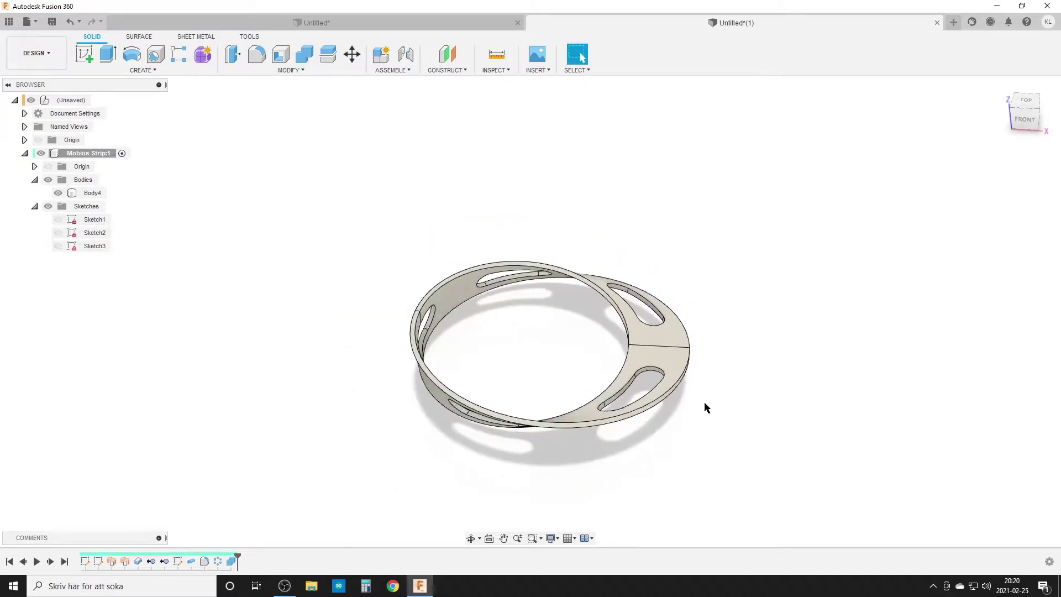
{"action": "left_click_drag", "start_coordinate": [278, 160], "coordinate": [743, 458]}
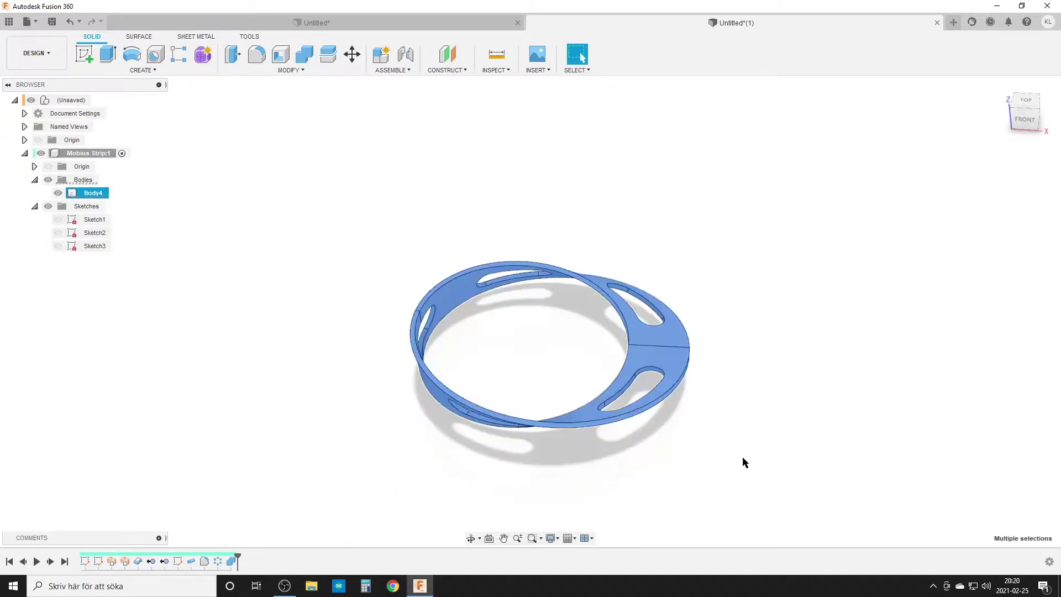
{"action": "left_click", "coordinate": [256, 54]}
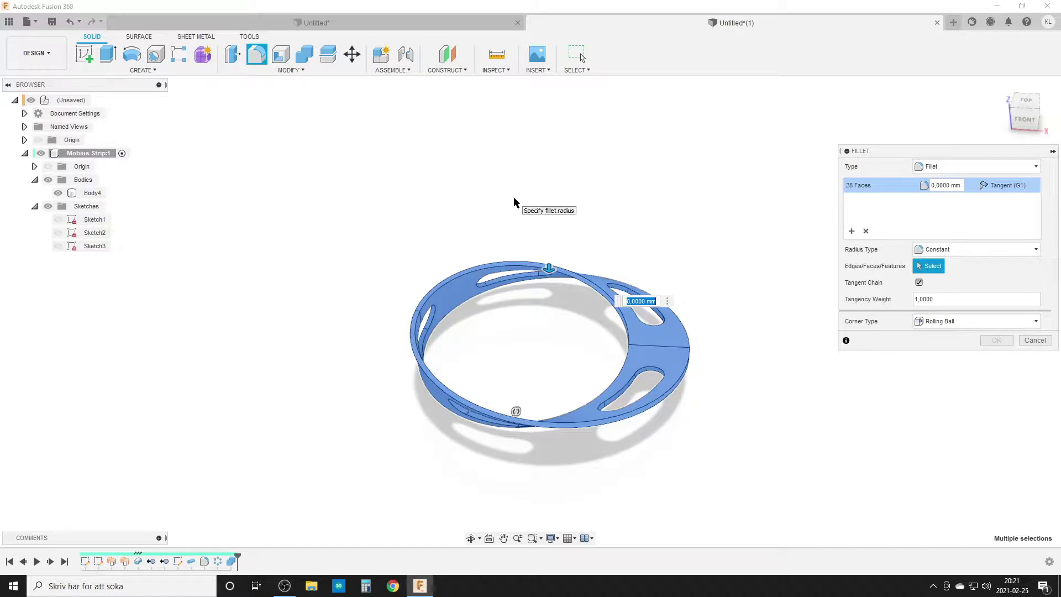
{"action": "type", "text": "0,5"}
{"action": "key", "text": "Return"}
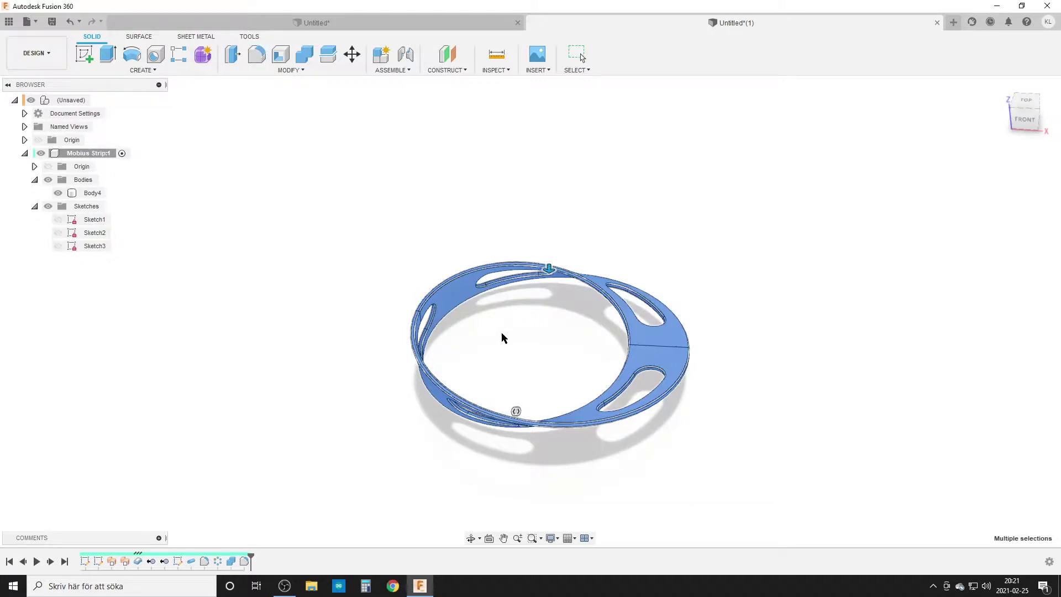
{"action": "key", "text": "Escape"}
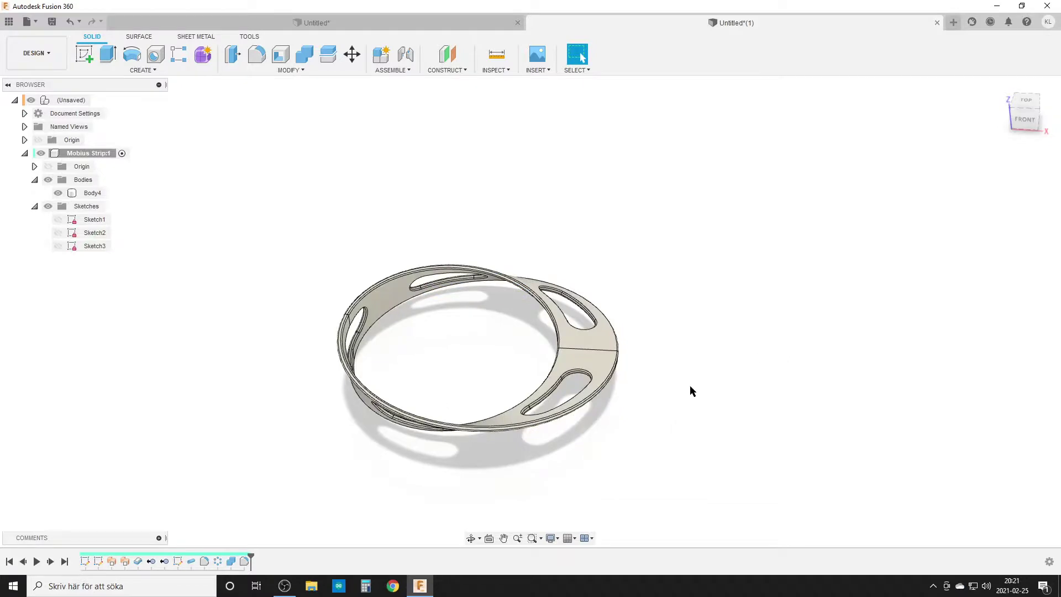
Create a full circular pattern of the Möbius strip body around the Z axis with a quantity of 2
{"action": "middle_click_drag", "start_coordinate": [690, 386], "coordinate": [653, 398], "text": "shift"}
{"action": "scroll", "coordinate": [594, 405], "scroll_direction": "up", "scroll_amount": 2}
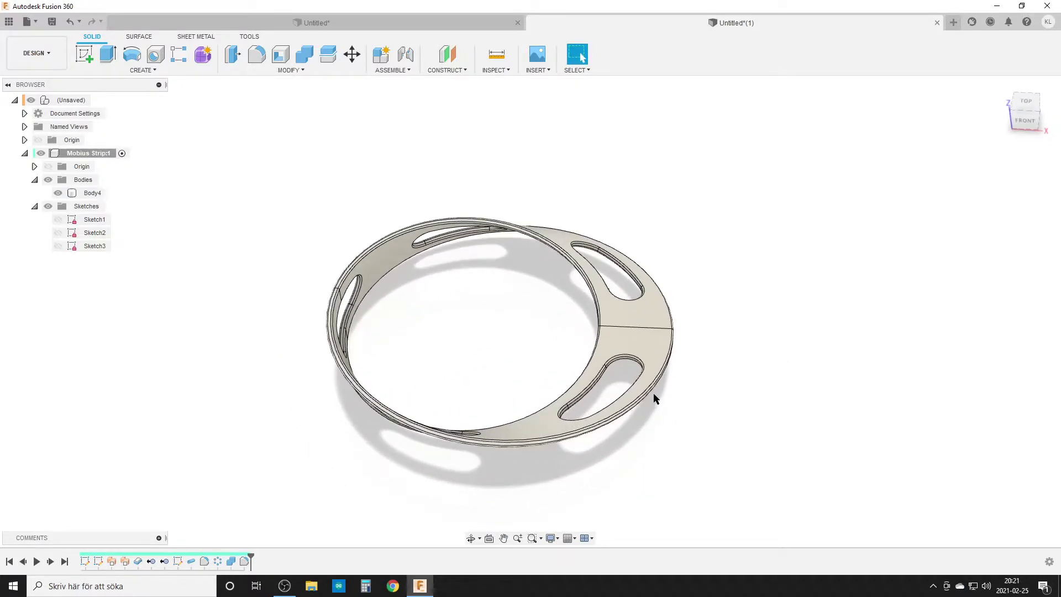
{"action": "scroll", "coordinate": [654, 398], "scroll_direction": "down", "scroll_amount": 1}
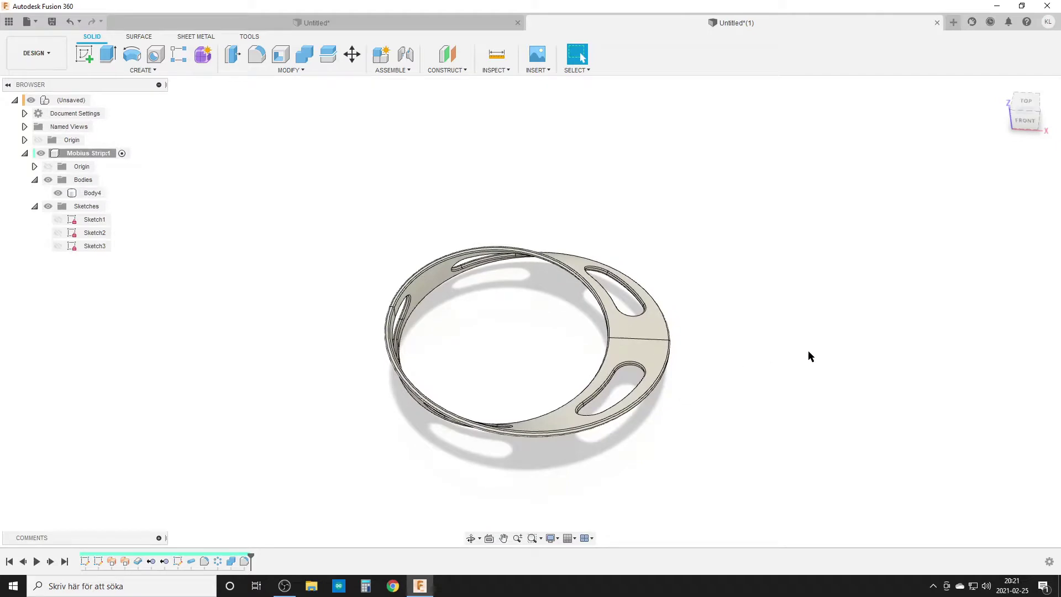
{"action": "type", "text": "s"}
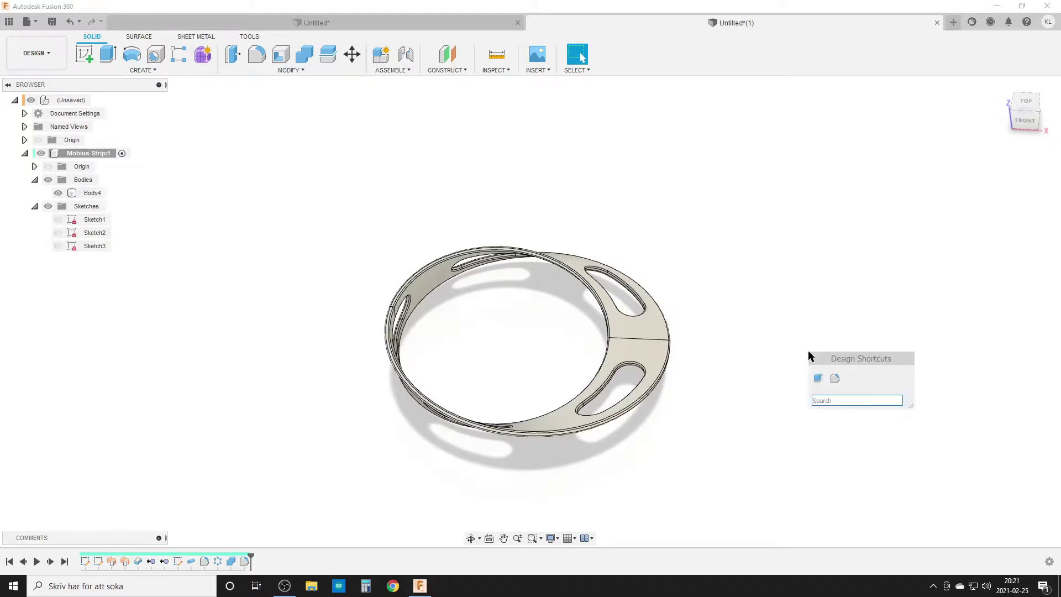
{"action": "type", "text": "cir"}
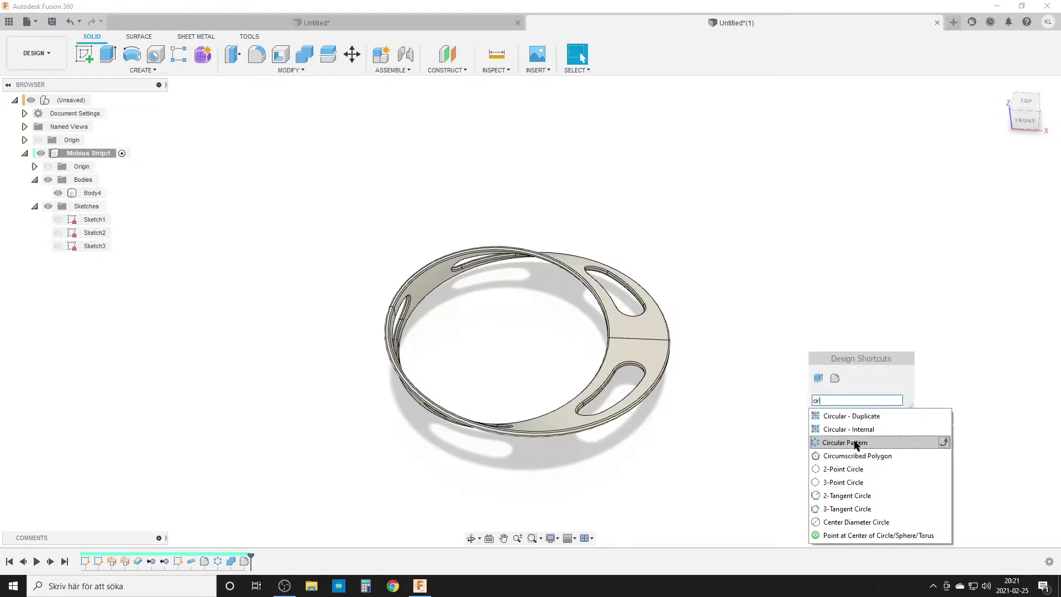
{"action": "left_click", "coordinate": [855, 442]}
{"action": "left_click", "coordinate": [631, 336]}
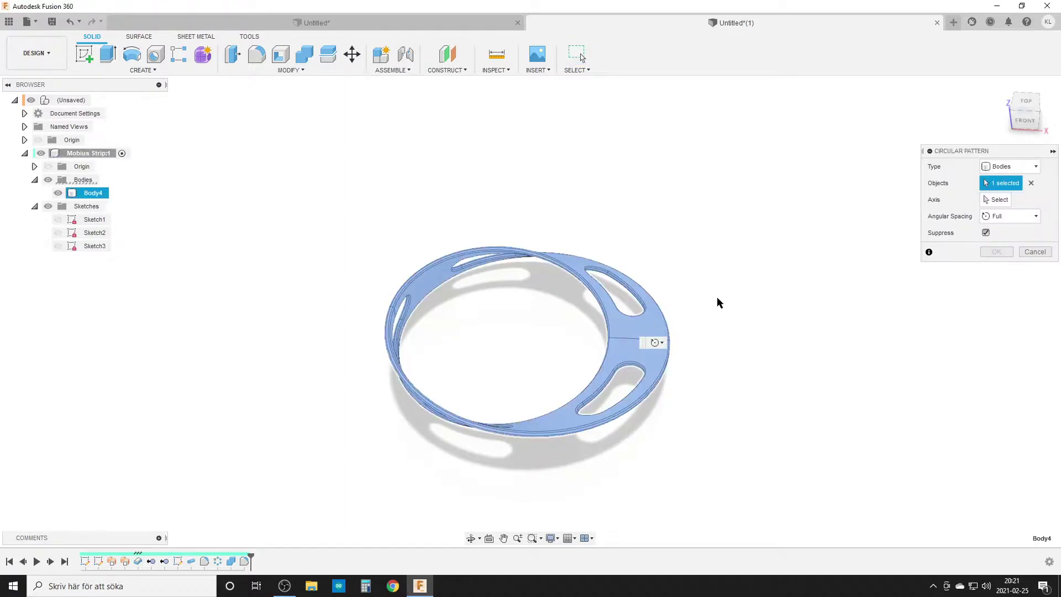
{"action": "left_click", "coordinate": [1009, 199]}
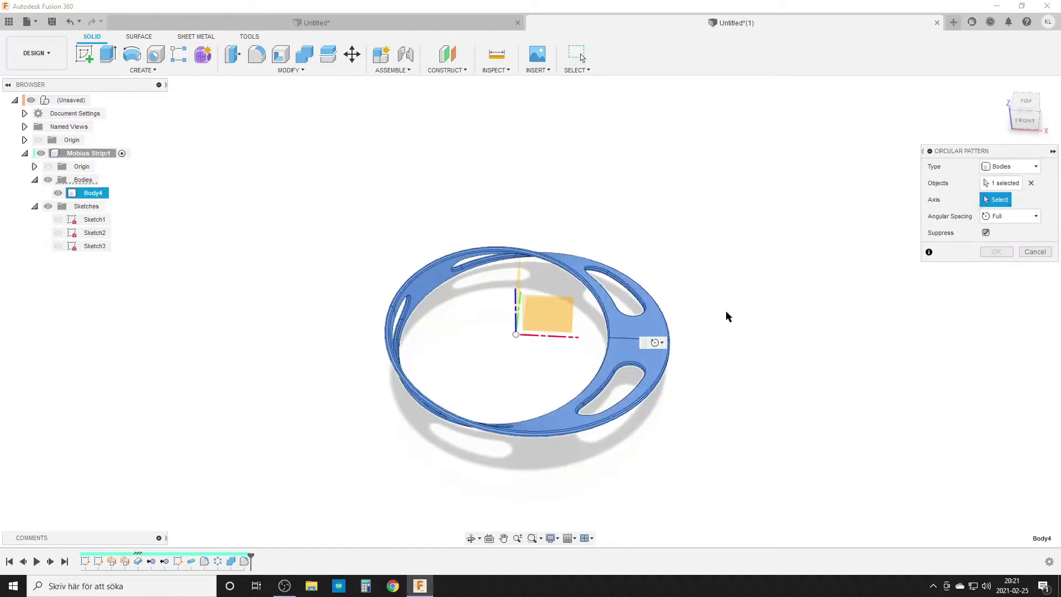
{"action": "left_click", "coordinate": [516, 307]}
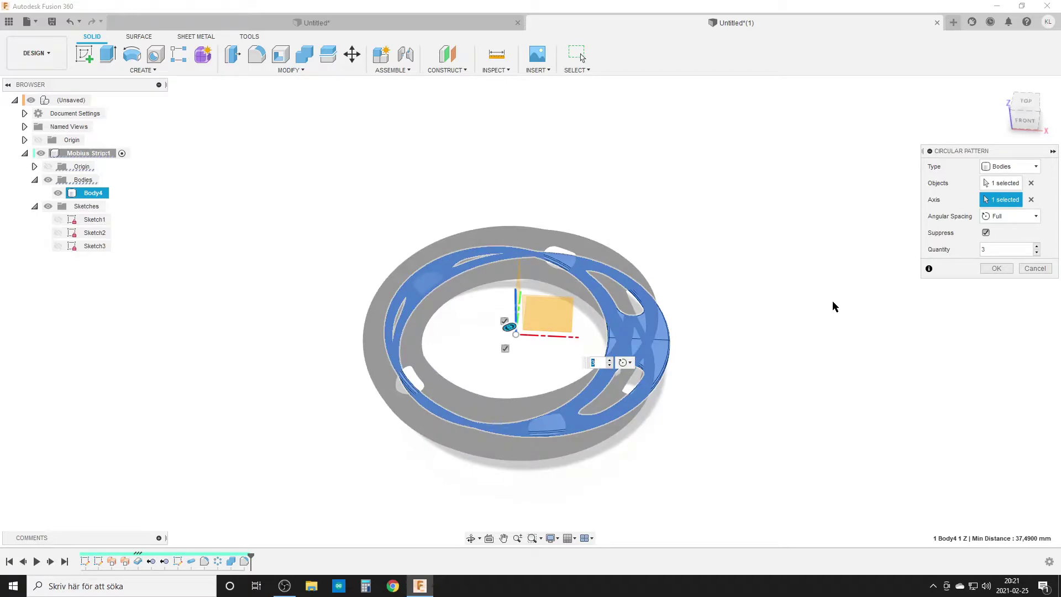
{"action": "key", "text": "Return"}
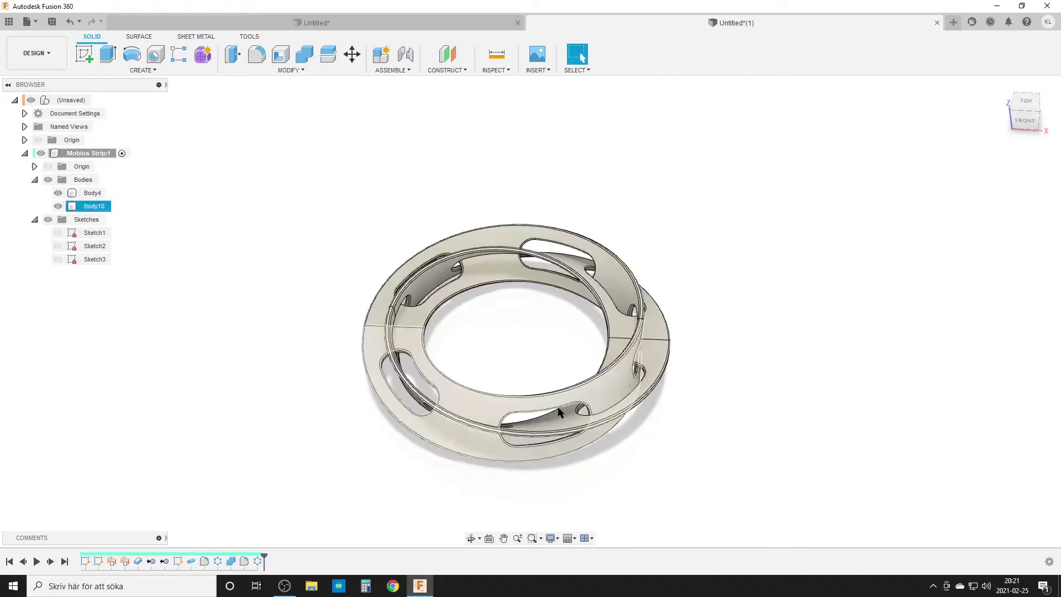
Apply the Powder Coat - Rough (Red) appearance to the patterned strip and Powder Coat - Rough (Yellow) to the original strip
{"action": "middle_click_drag", "start_coordinate": [436, 416], "coordinate": [685, 400], "text": "shift"}
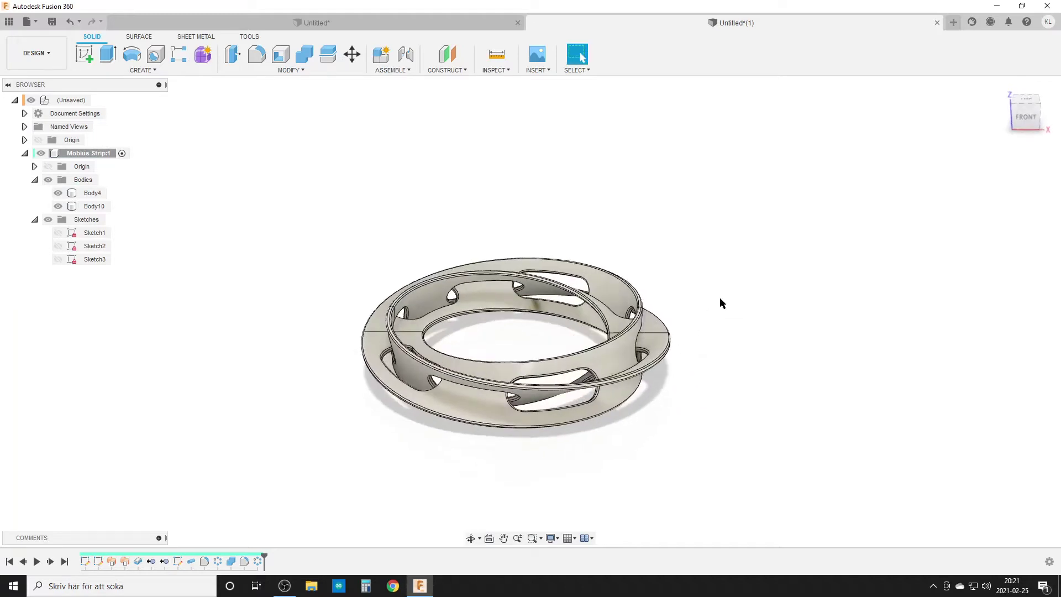
{"action": "key", "text": "a"}
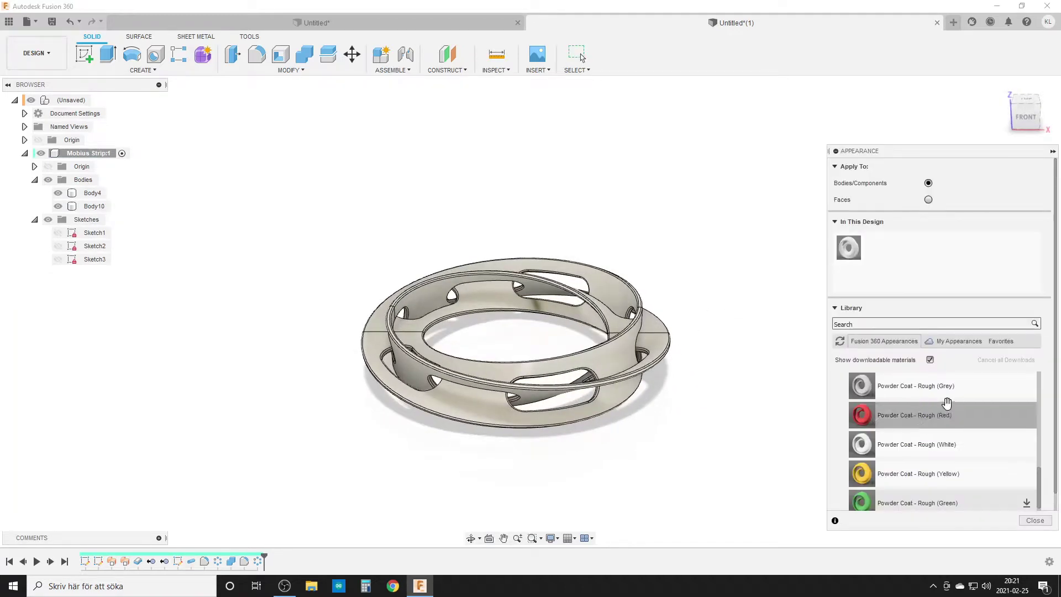
{"action": "left_click_drag", "start_coordinate": [863, 417], "coordinate": [610, 347]}
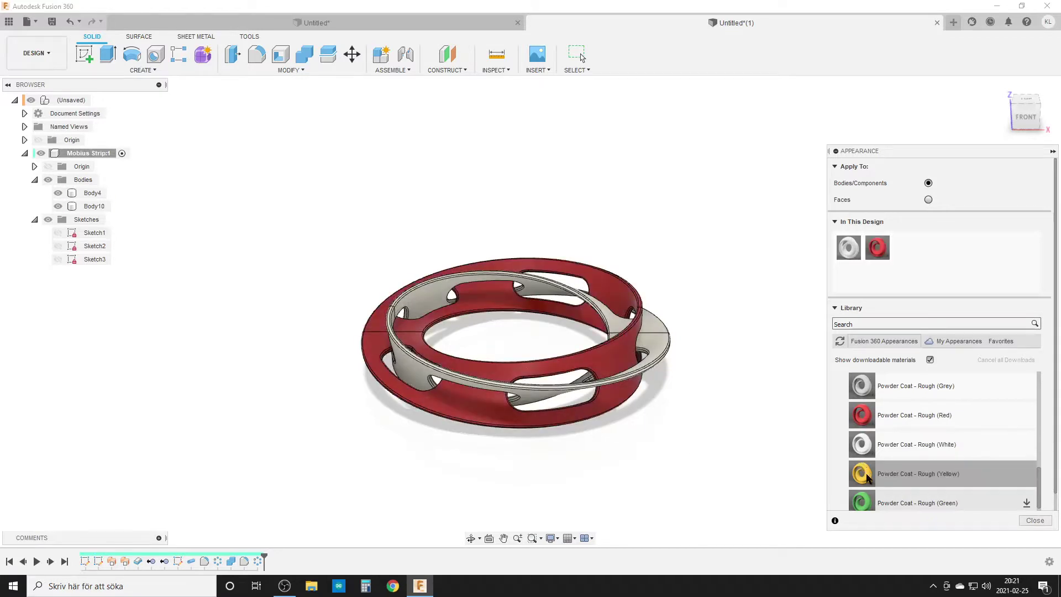
{"action": "left_click_drag", "start_coordinate": [866, 476], "coordinate": [671, 336]}
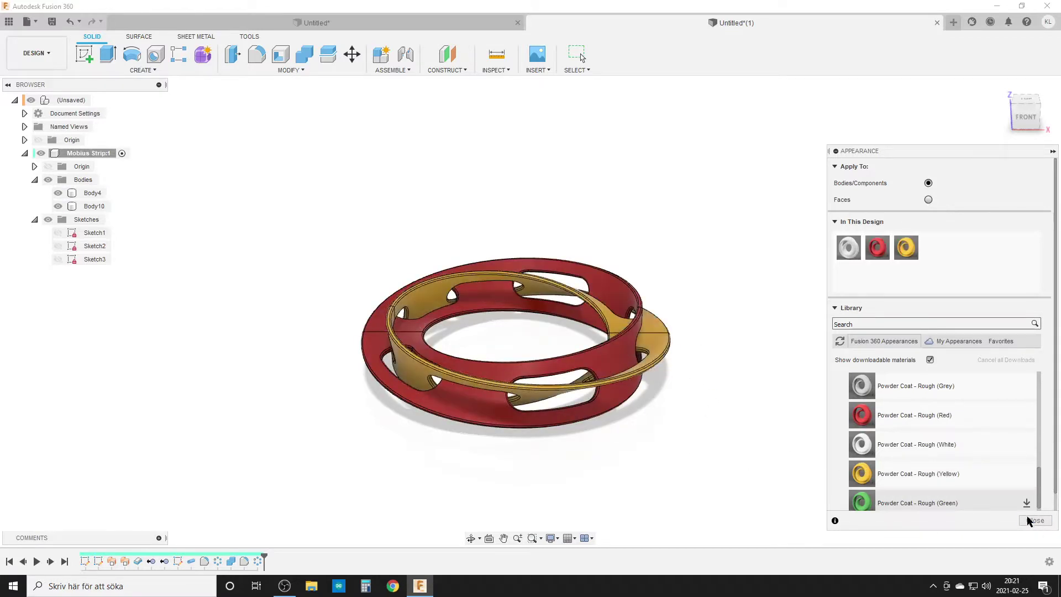
{"action": "left_click", "coordinate": [1030, 520]}
{"action": "left_click", "coordinate": [501, 412]}
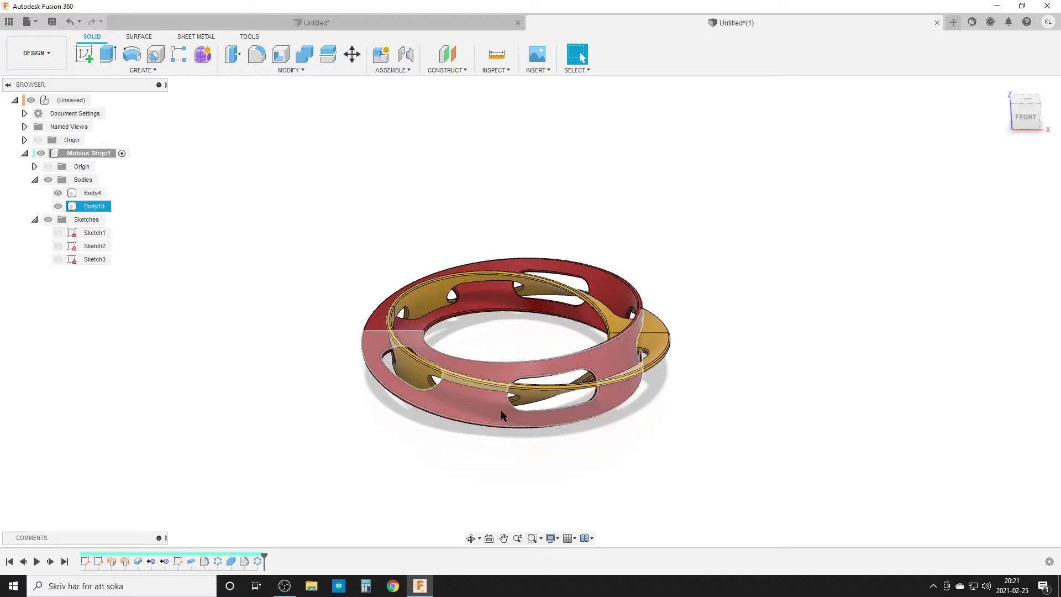
{"action": "left_click", "coordinate": [665, 412]}
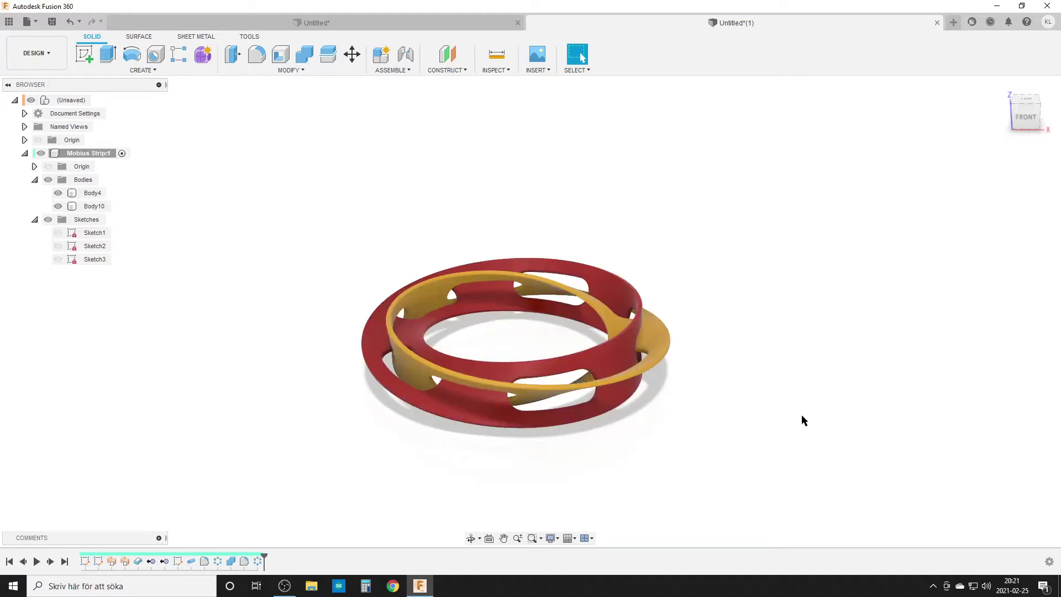
{"action": "middle_click_drag", "start_coordinate": [800, 419], "coordinate": [723, 435], "text": "shift"}
{"action": "scroll", "coordinate": [840, 410], "scroll_direction": "down", "scroll_amount": 2}
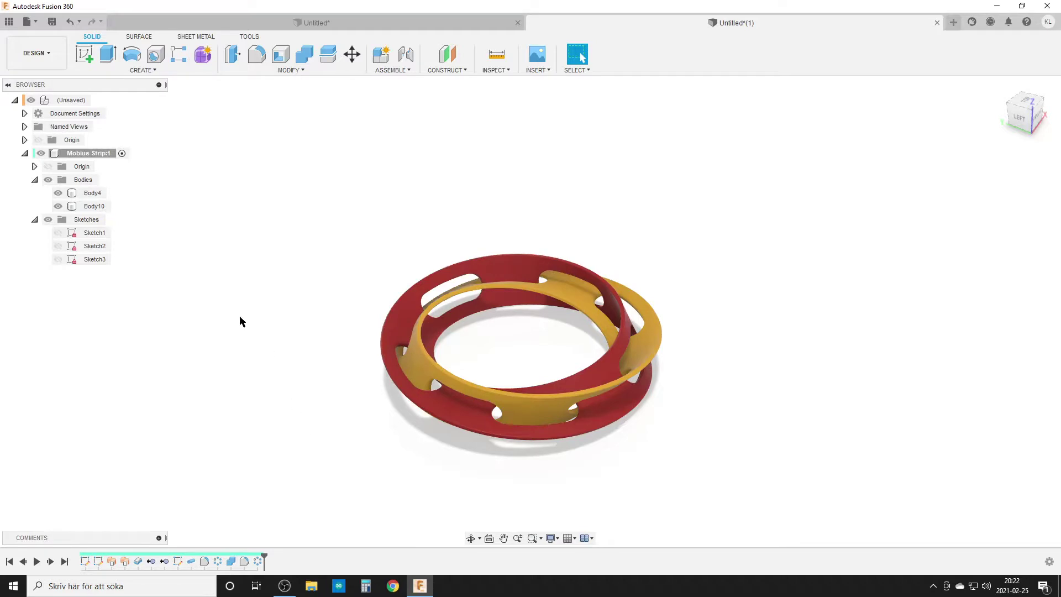
{"action": "right_click", "coordinate": [91, 195]}
{"action": "left_click", "coordinate": [125, 319]}
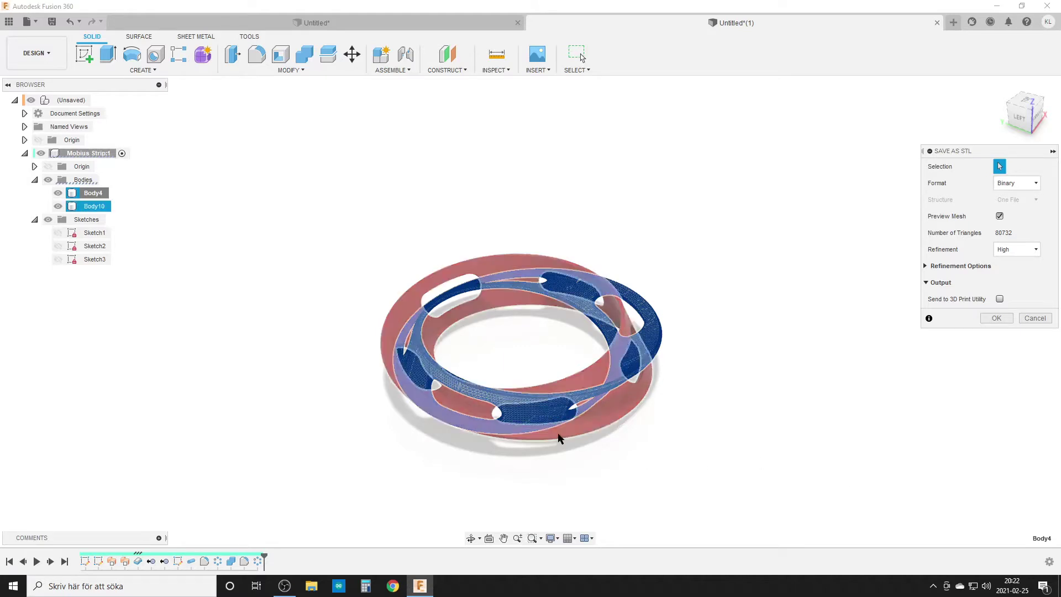
{"action": "left_click", "coordinate": [1033, 318]}
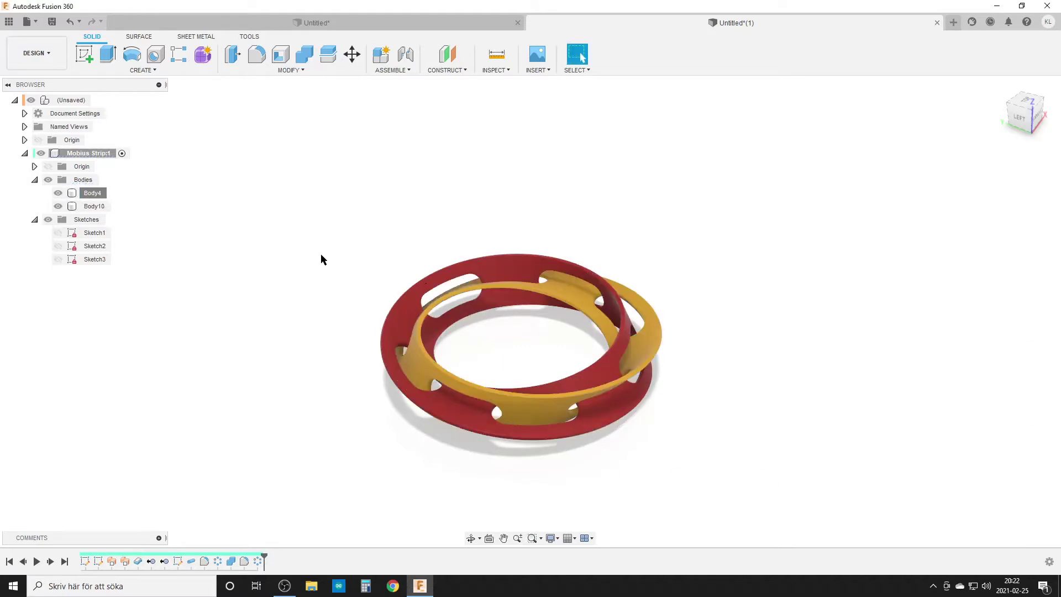
Set up an STL export of the whole Mobius Strip component and examine the mesh preview of both interlocking strips
{"action": "left_click", "coordinate": [86, 154]}
{"action": "right_click", "coordinate": [85, 153]}
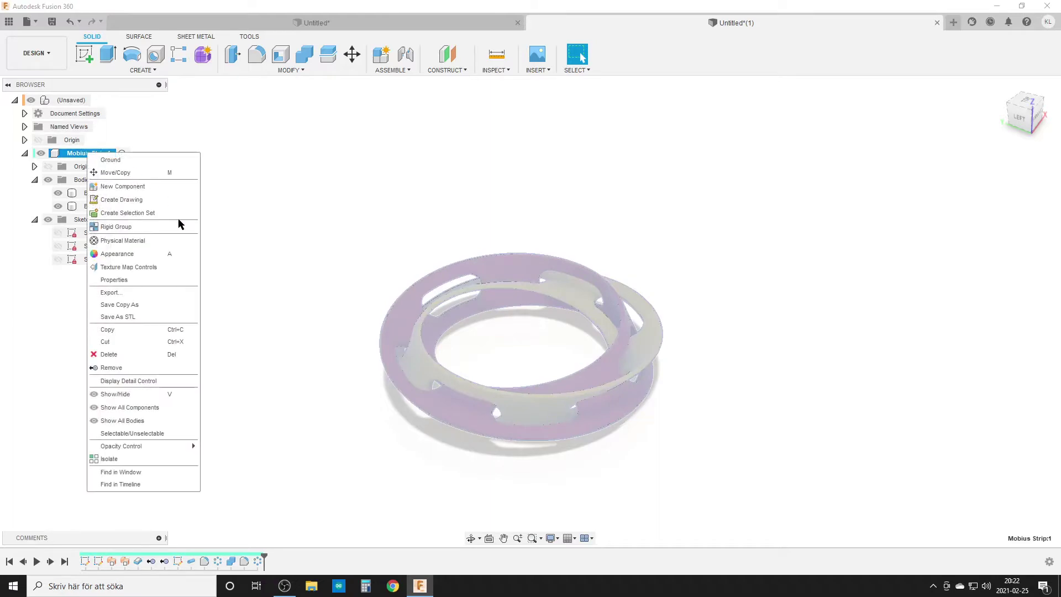
{"action": "left_click", "coordinate": [169, 307]}
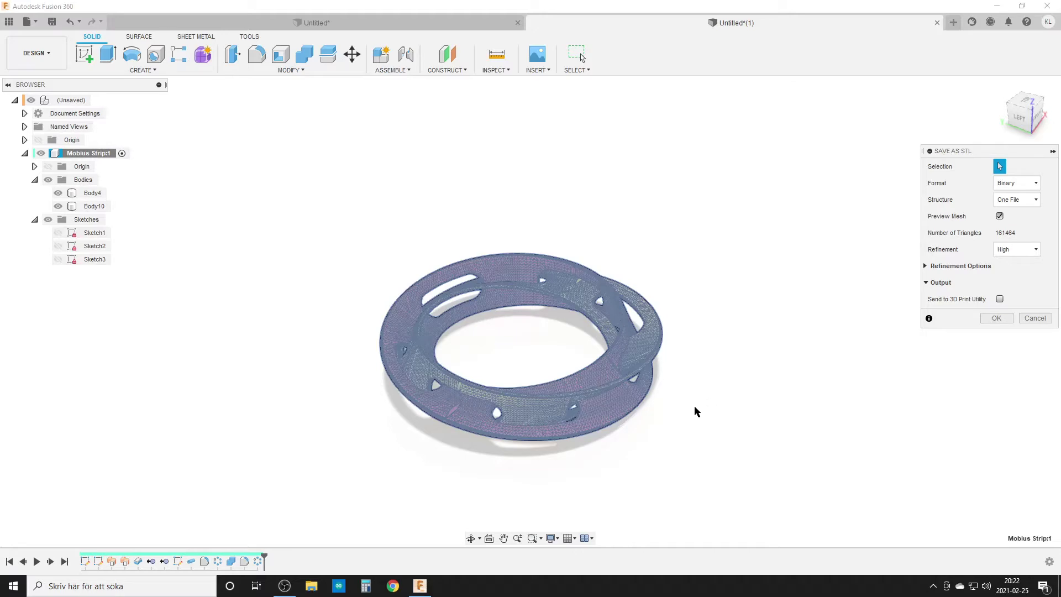
{"action": "middle_click_drag", "start_coordinate": [694, 405], "coordinate": [729, 376], "text": "shift"}
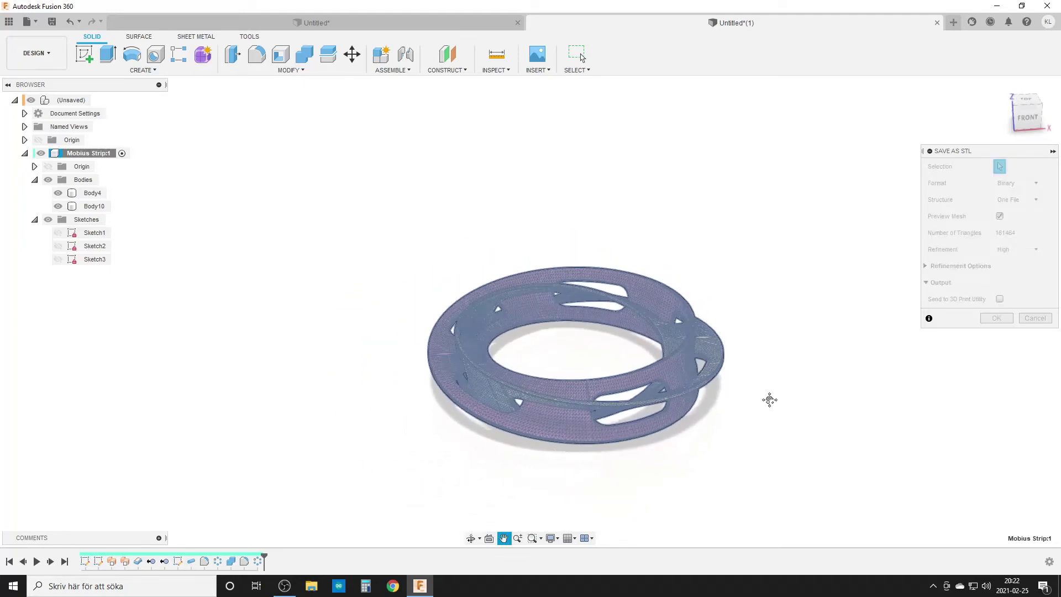
{"action": "scroll", "coordinate": [744, 388], "scroll_direction": "up", "scroll_amount": 5}
{"action": "middle_click_drag", "start_coordinate": [788, 389], "coordinate": [763, 405], "text": "shift"}
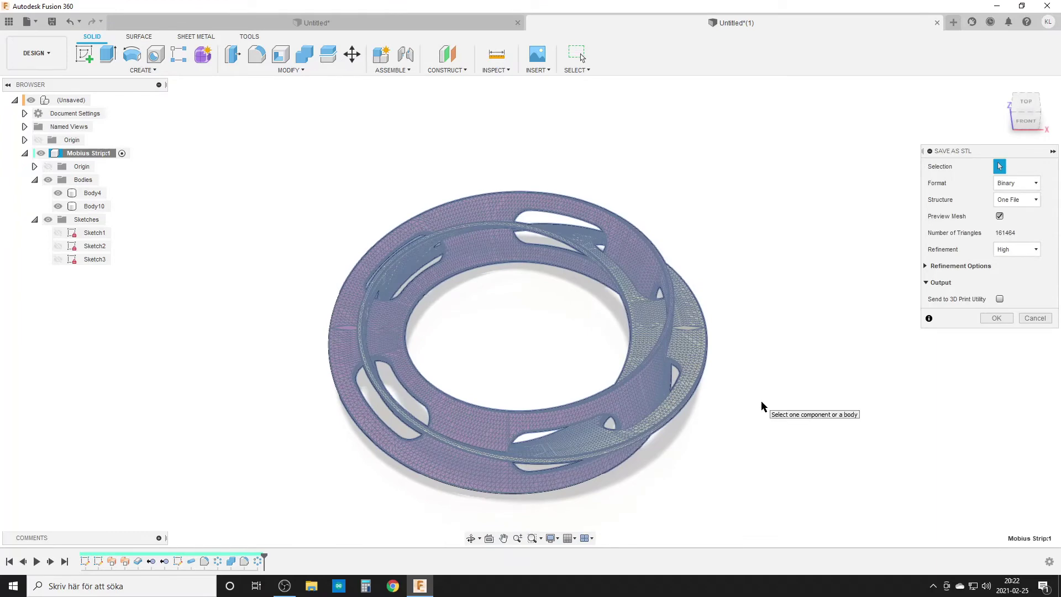
{"action": "left_click", "coordinate": [521, 433]}
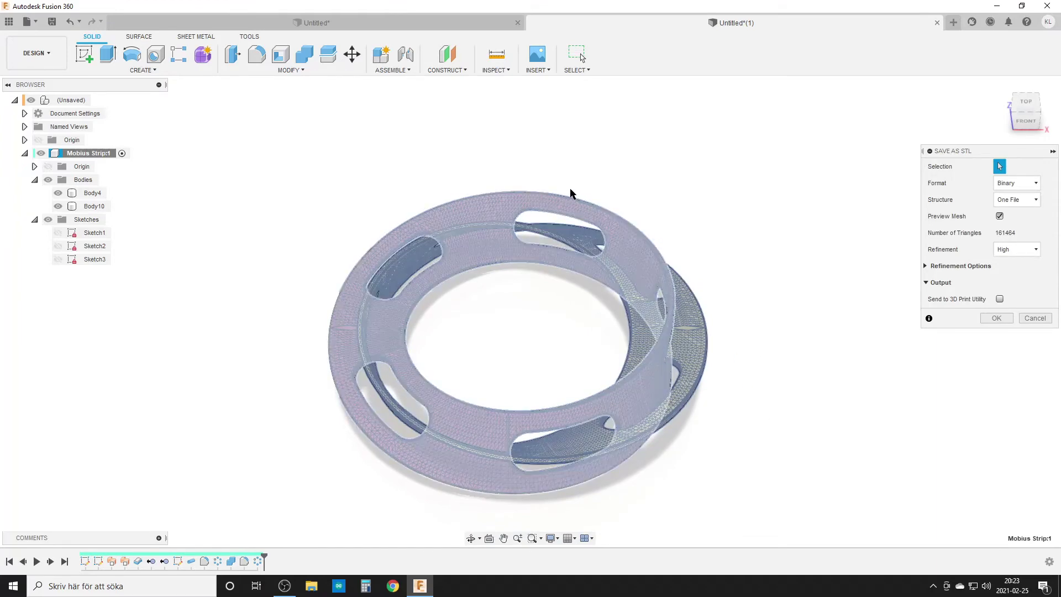